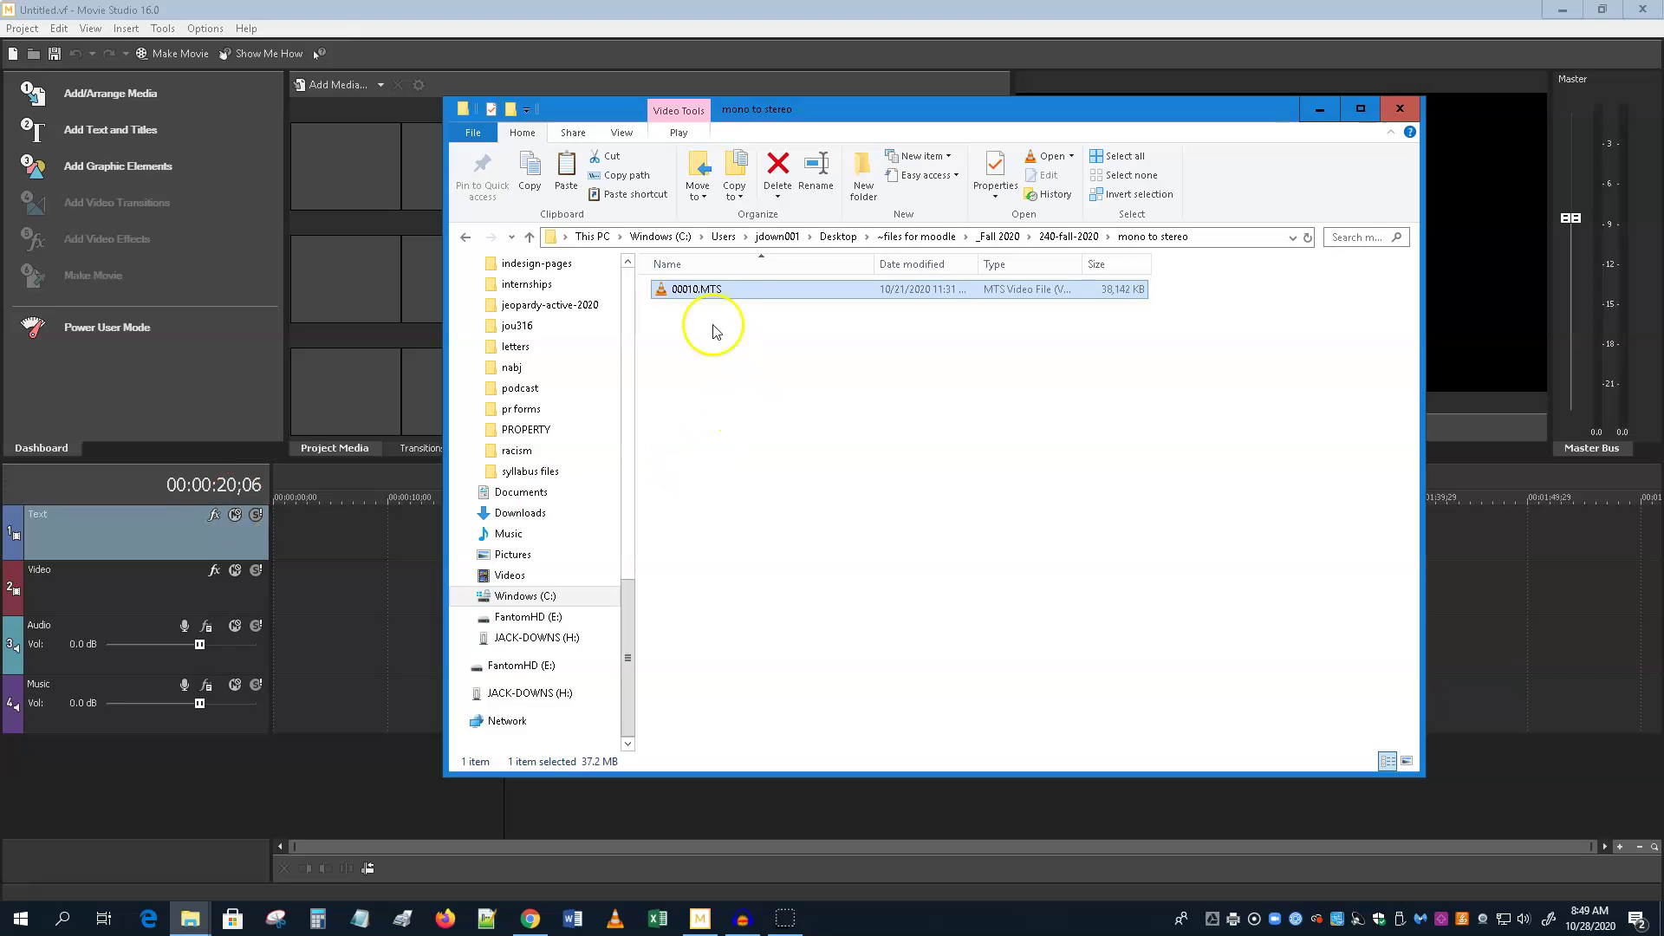
- Add the 00010.MTS clip to the start of the timeline and play it from about 00:00:06;27 to check its audio levels
{"action": "left_click", "coordinate": [352, 527]}
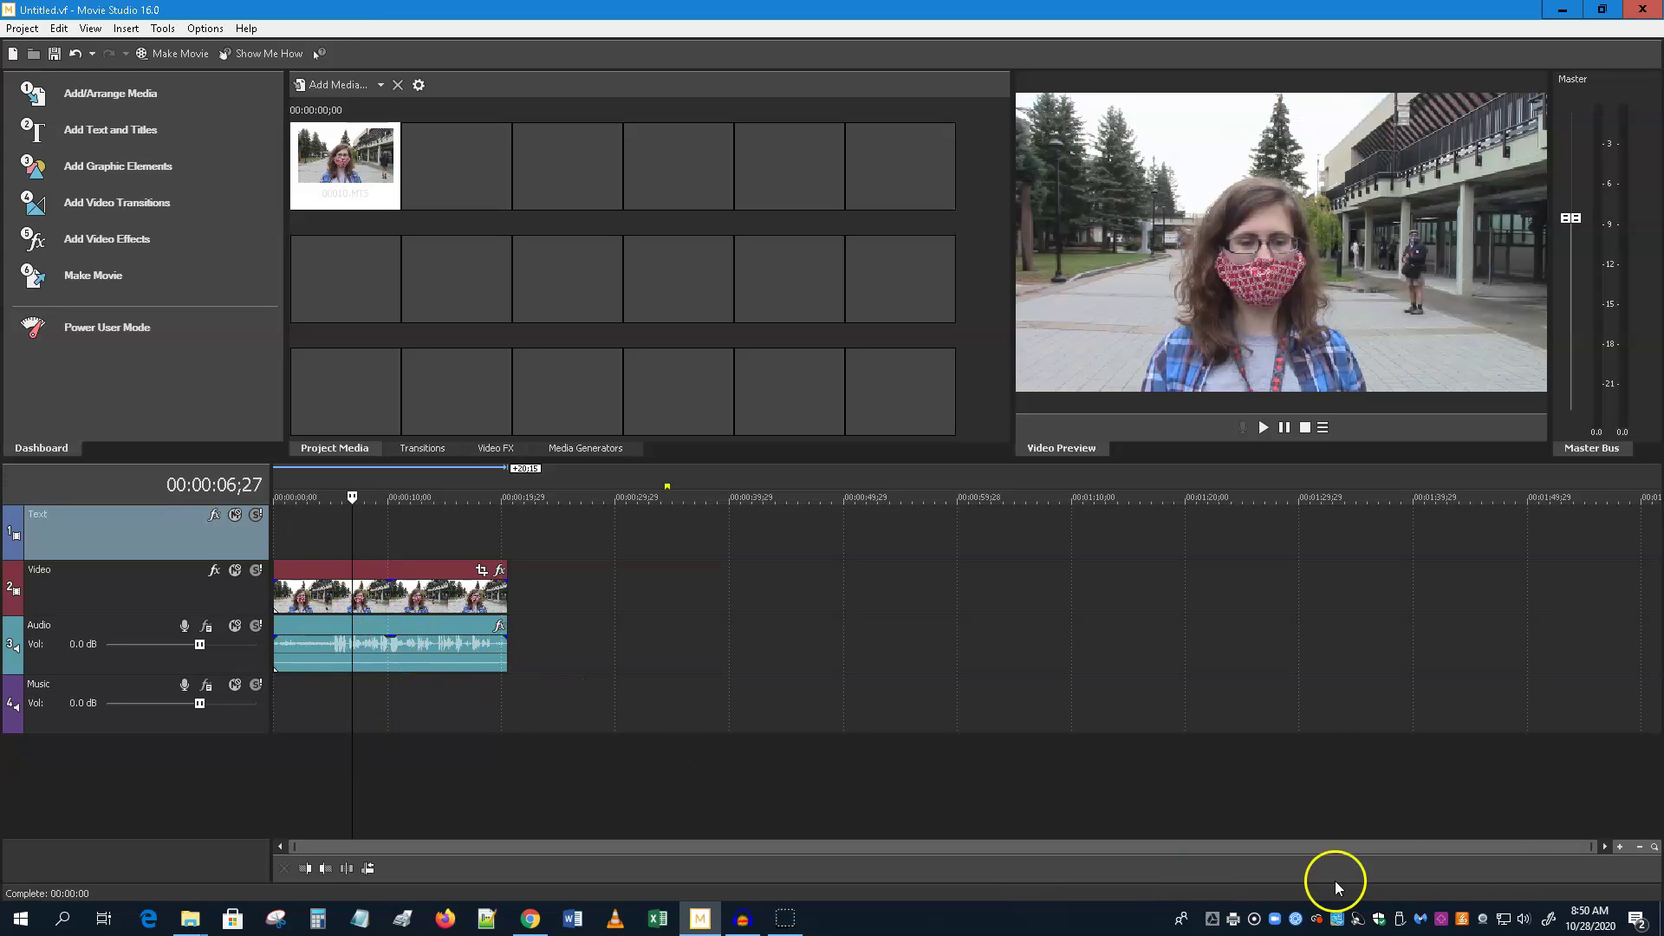
{"action": "left_click_drag", "start_coordinate": [1593, 846], "coordinate": [655, 890]}
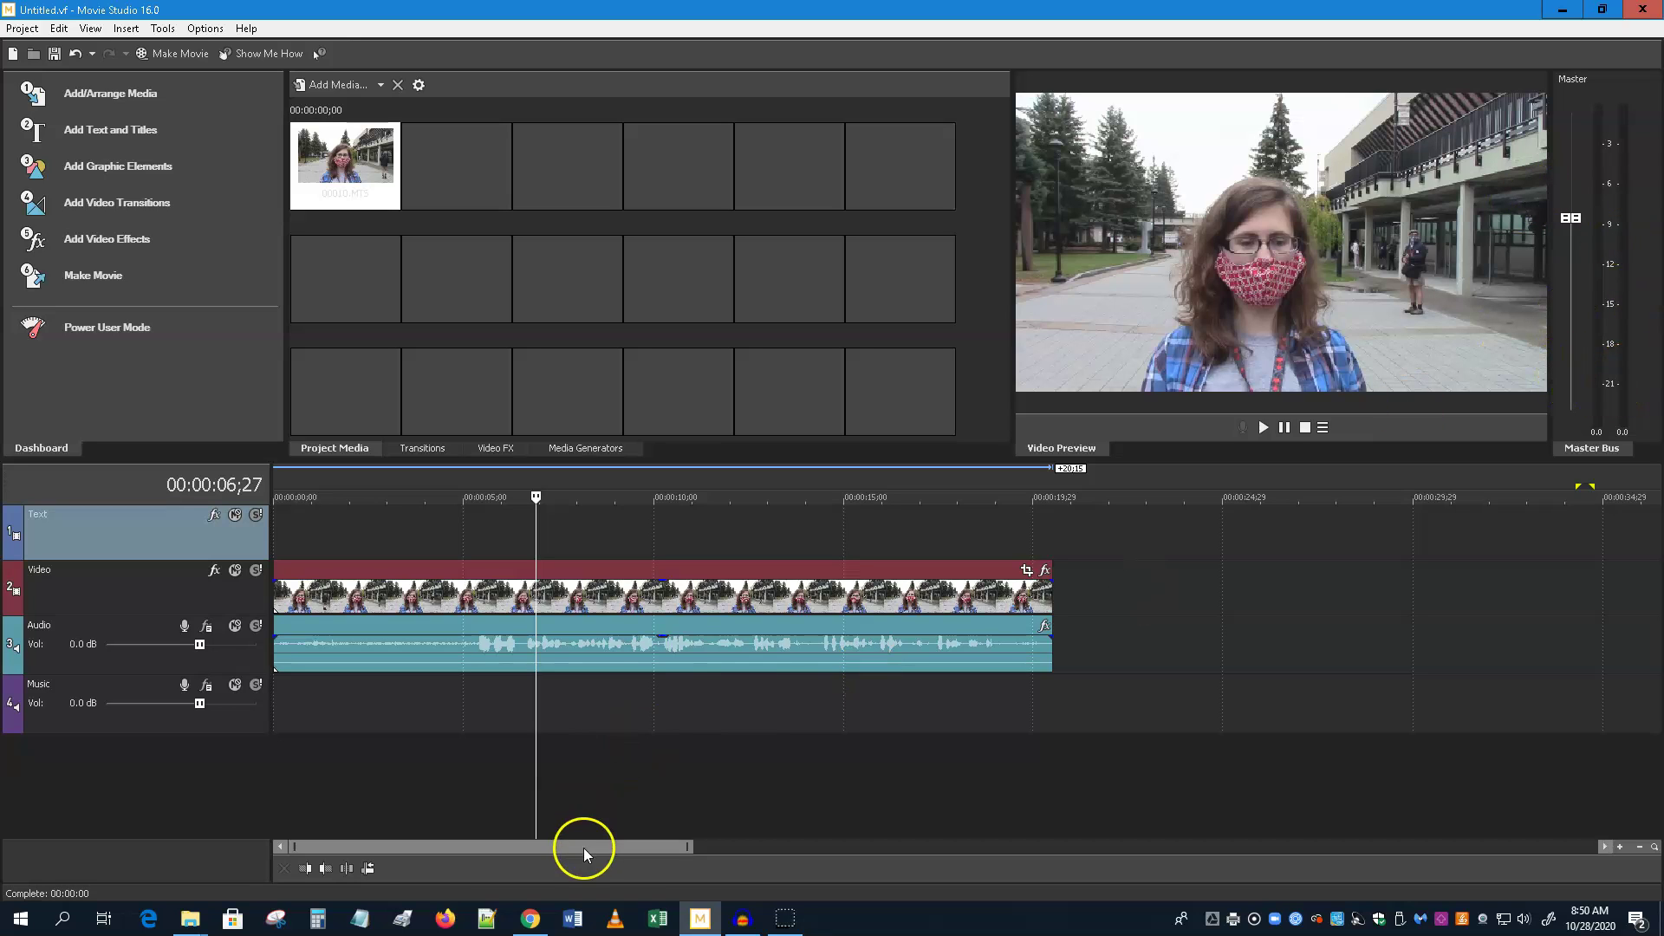
{"action": "left_click", "coordinate": [1264, 427]}
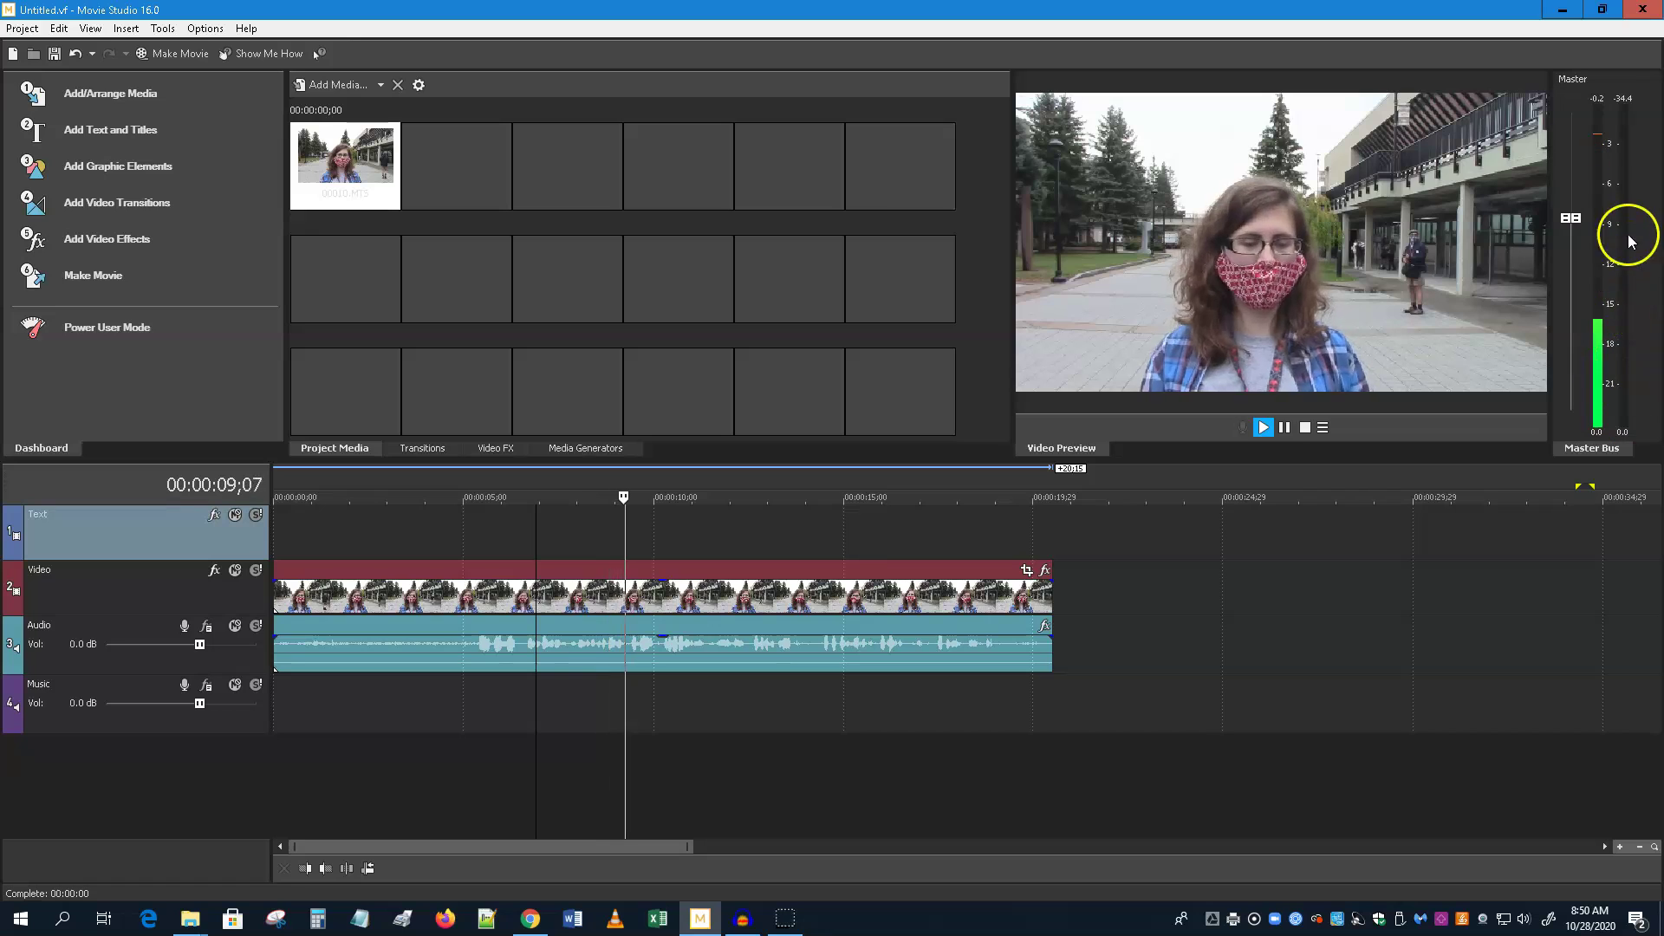
{"action": "left_click", "coordinate": [1305, 428]}
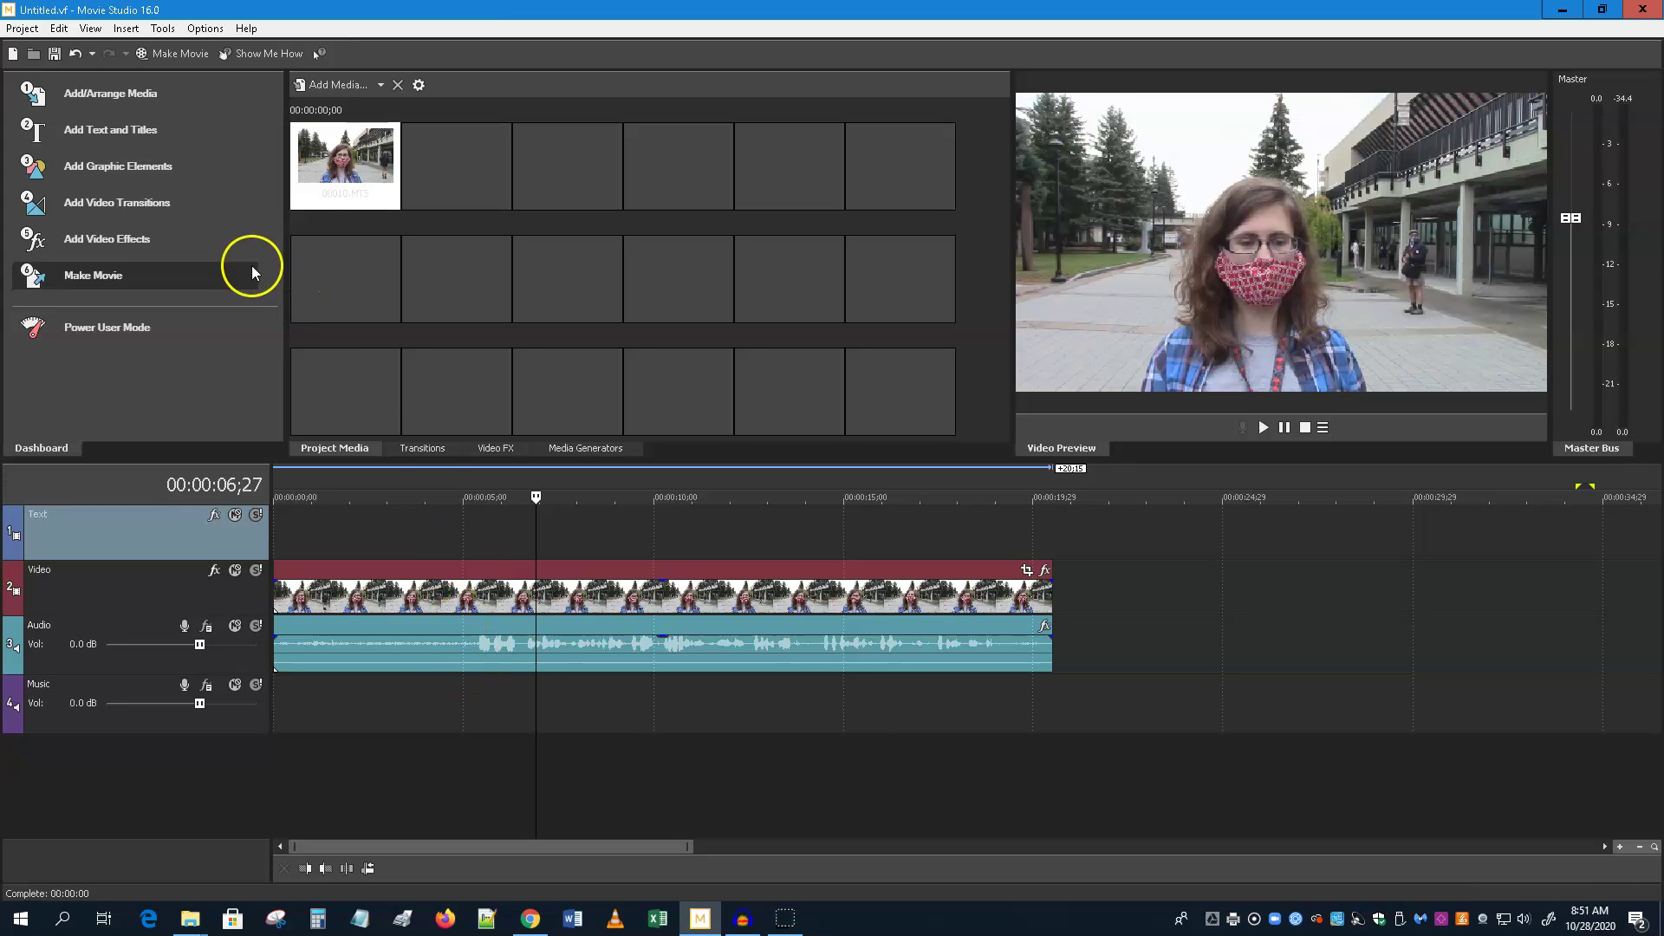
- Start making a movie saved to the hard drive and open its advanced render options
{"action": "left_click", "coordinate": [425, 572]}
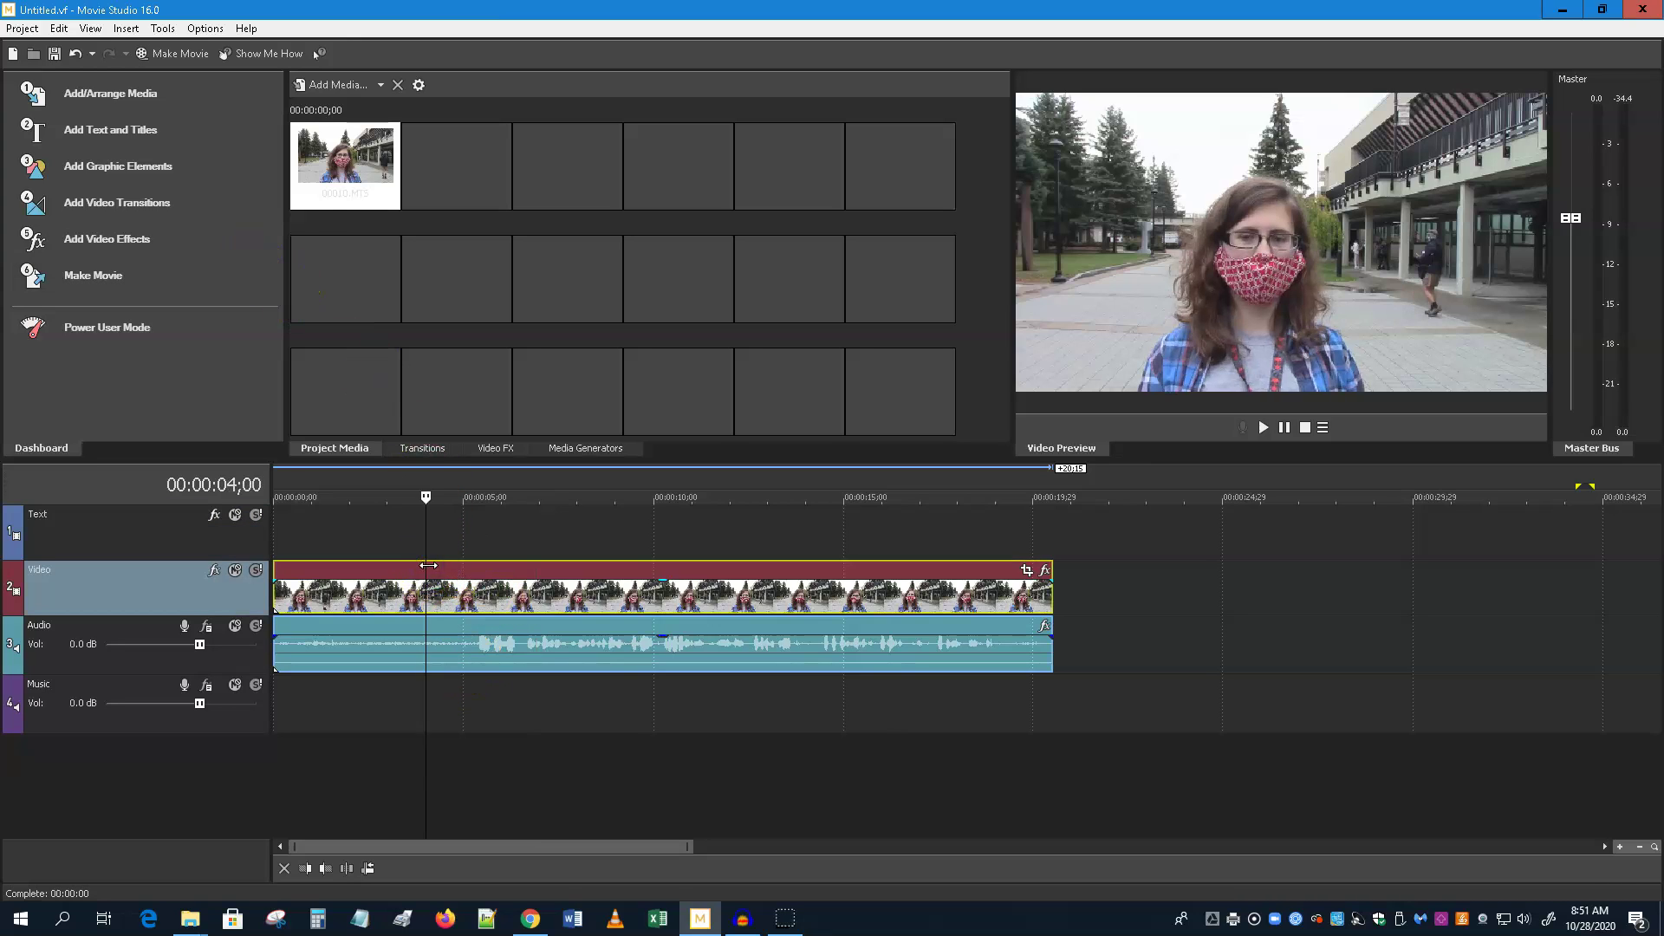
{"action": "left_click", "coordinate": [18, 29]}
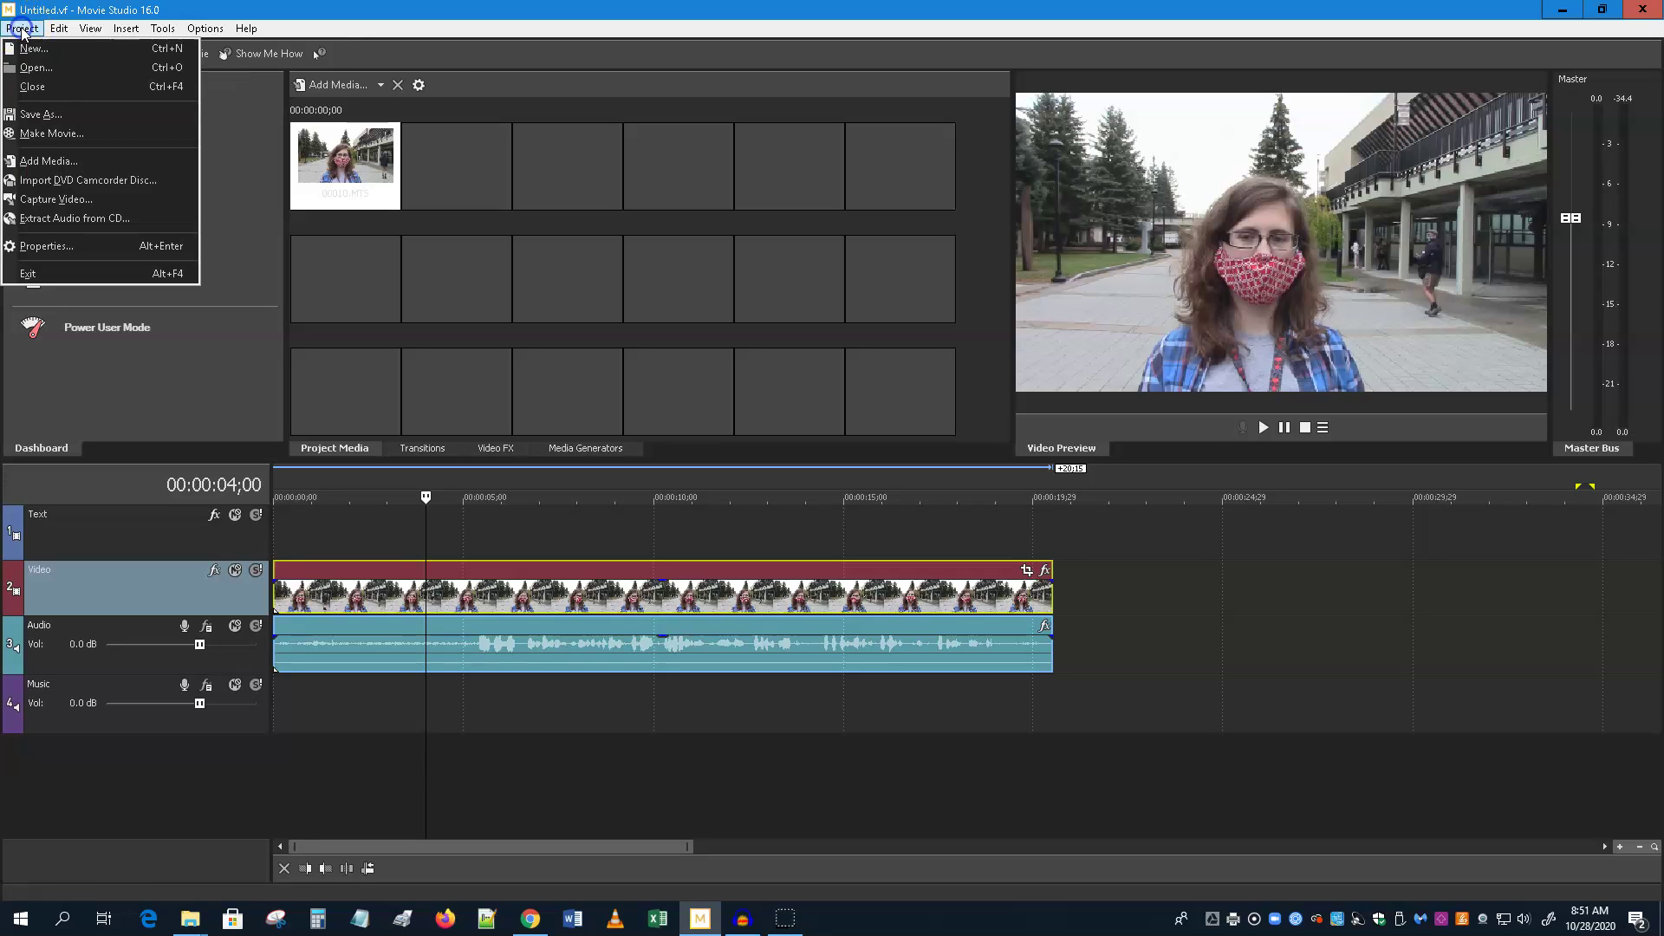
{"action": "left_click", "coordinate": [39, 133]}
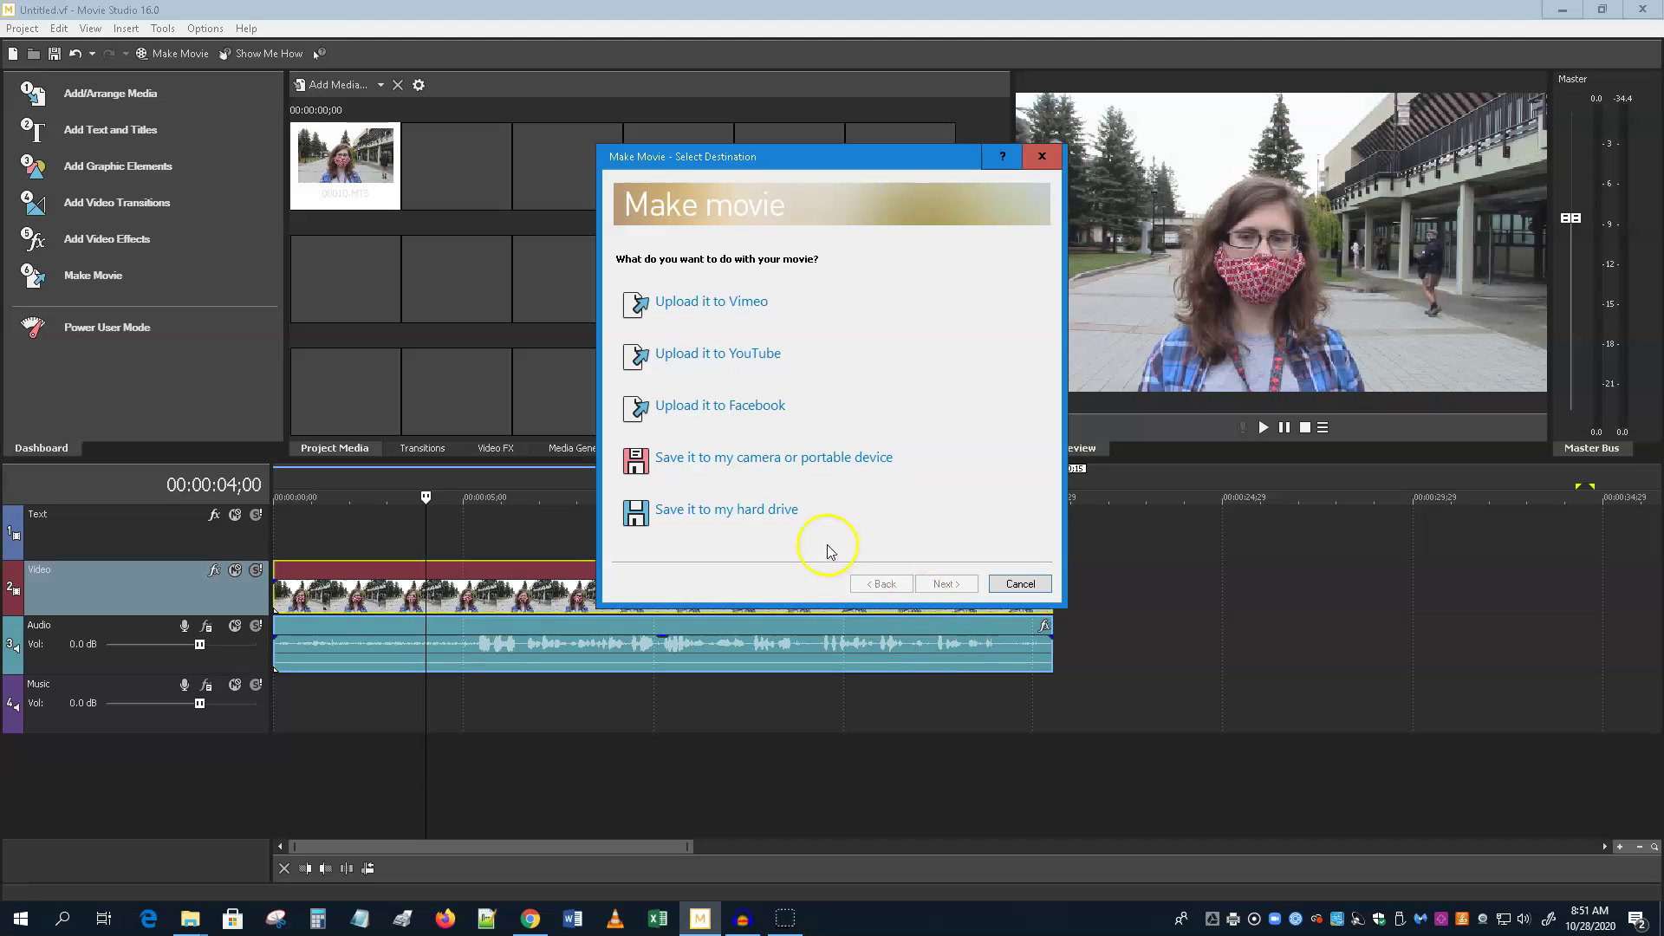
{"action": "left_click", "coordinate": [763, 510]}
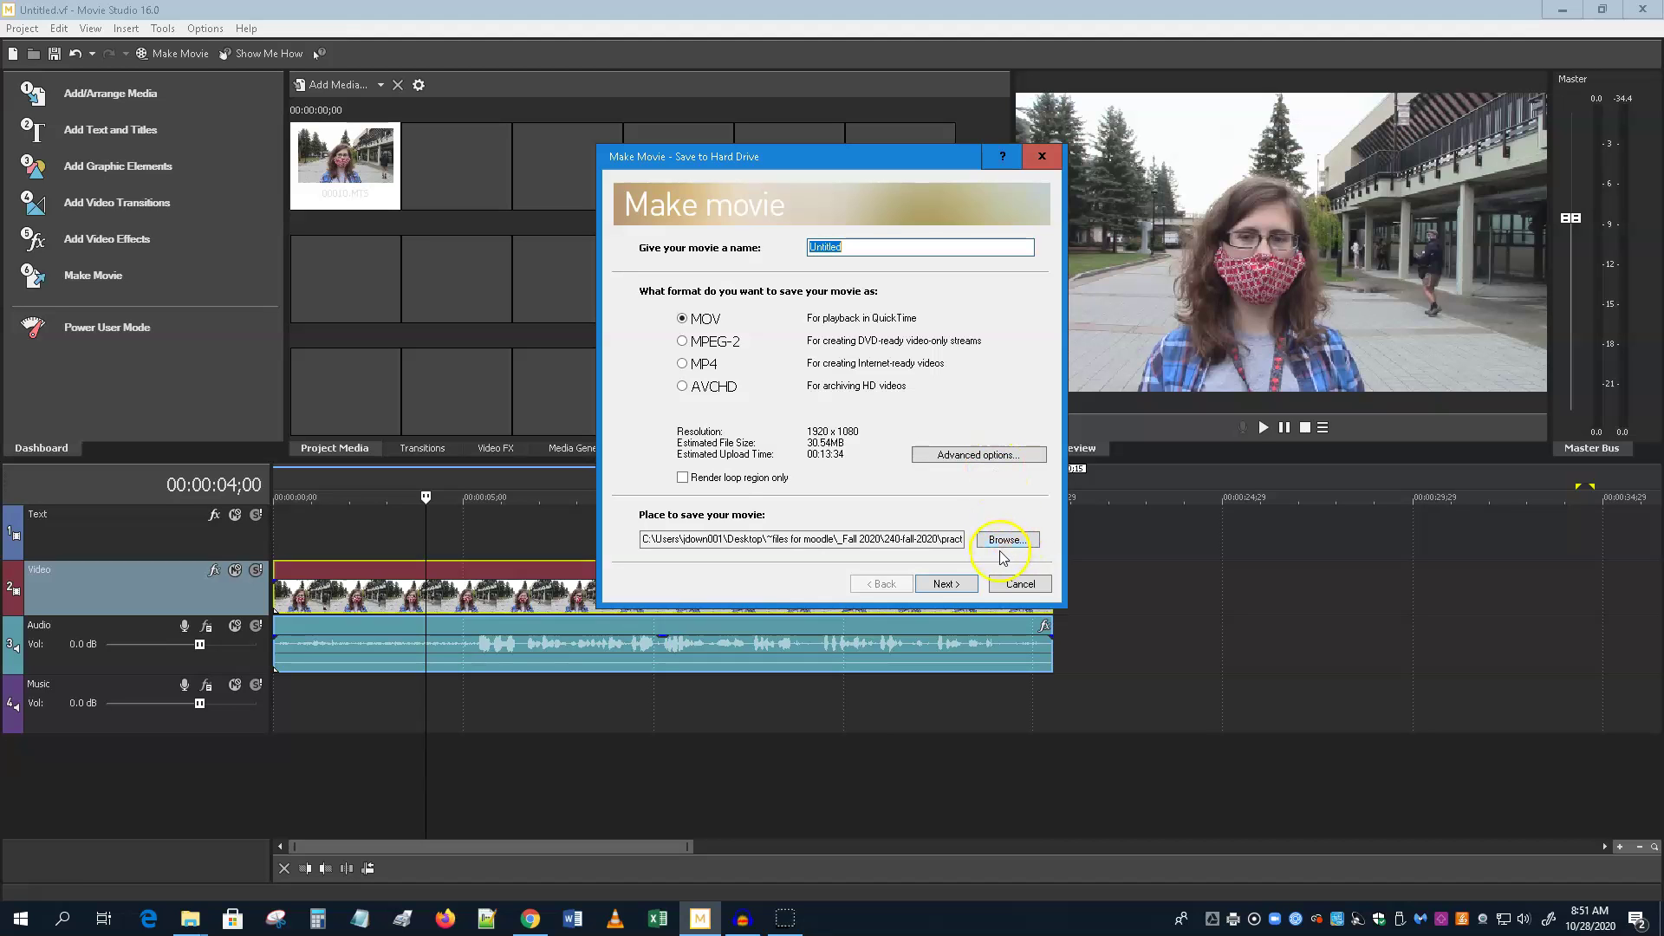
{"action": "left_click", "coordinate": [976, 452]}
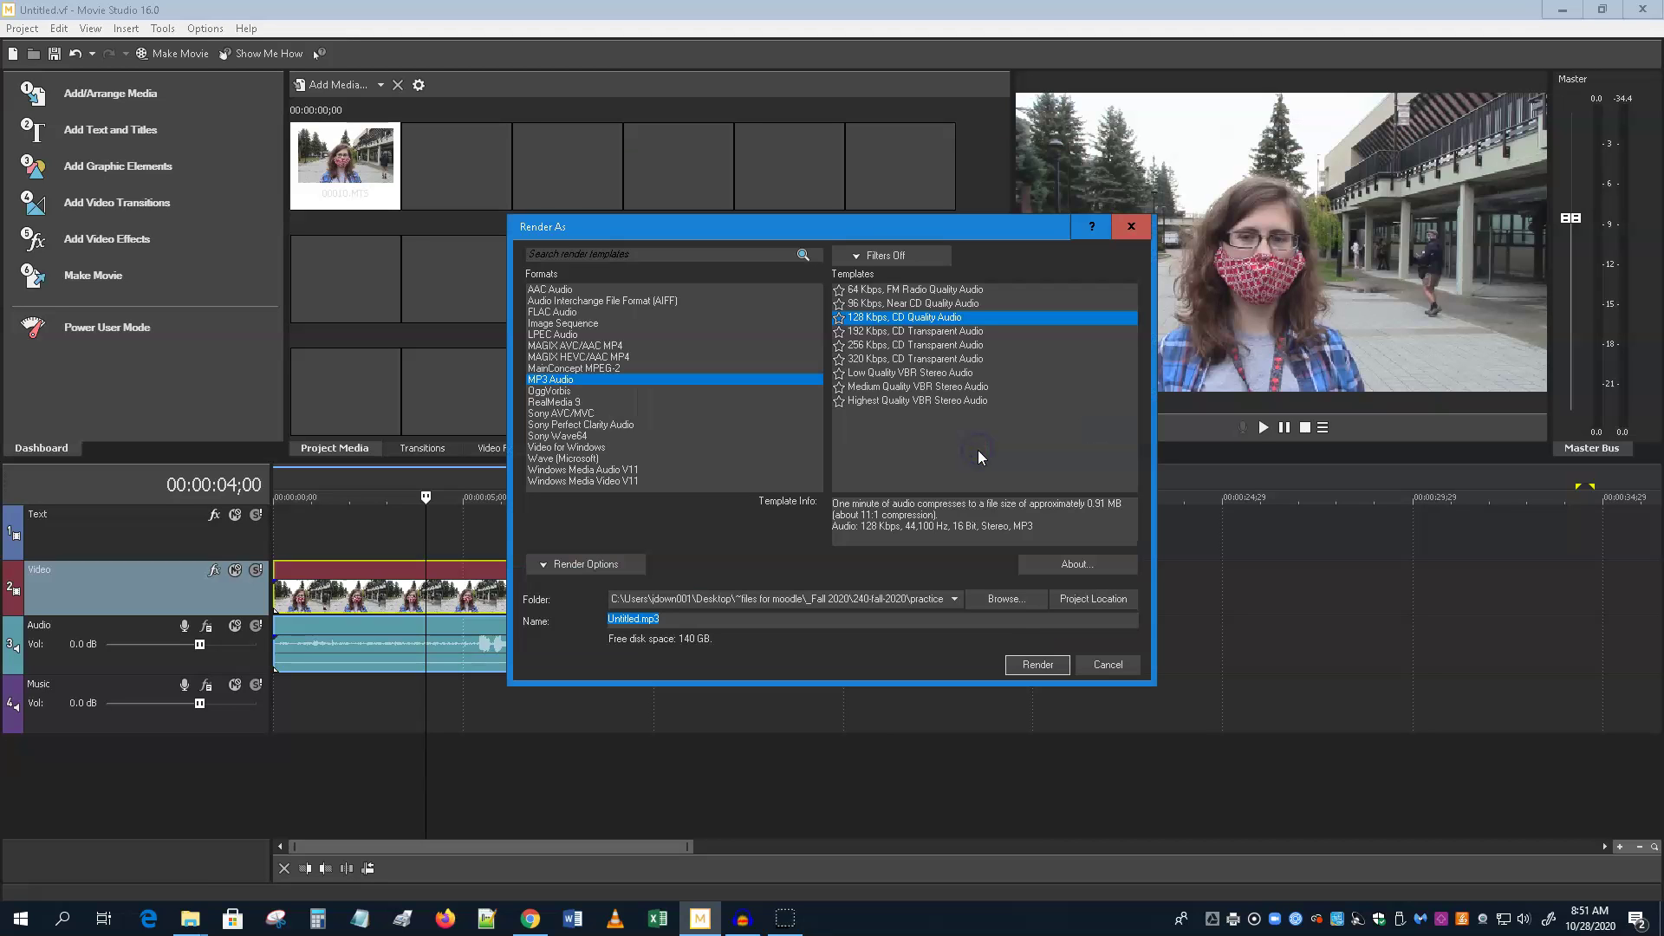
- Browse for the render destination and choose the mono to stereo folder inside 240-fall-2020
{"action": "left_click", "coordinate": [1005, 598]}
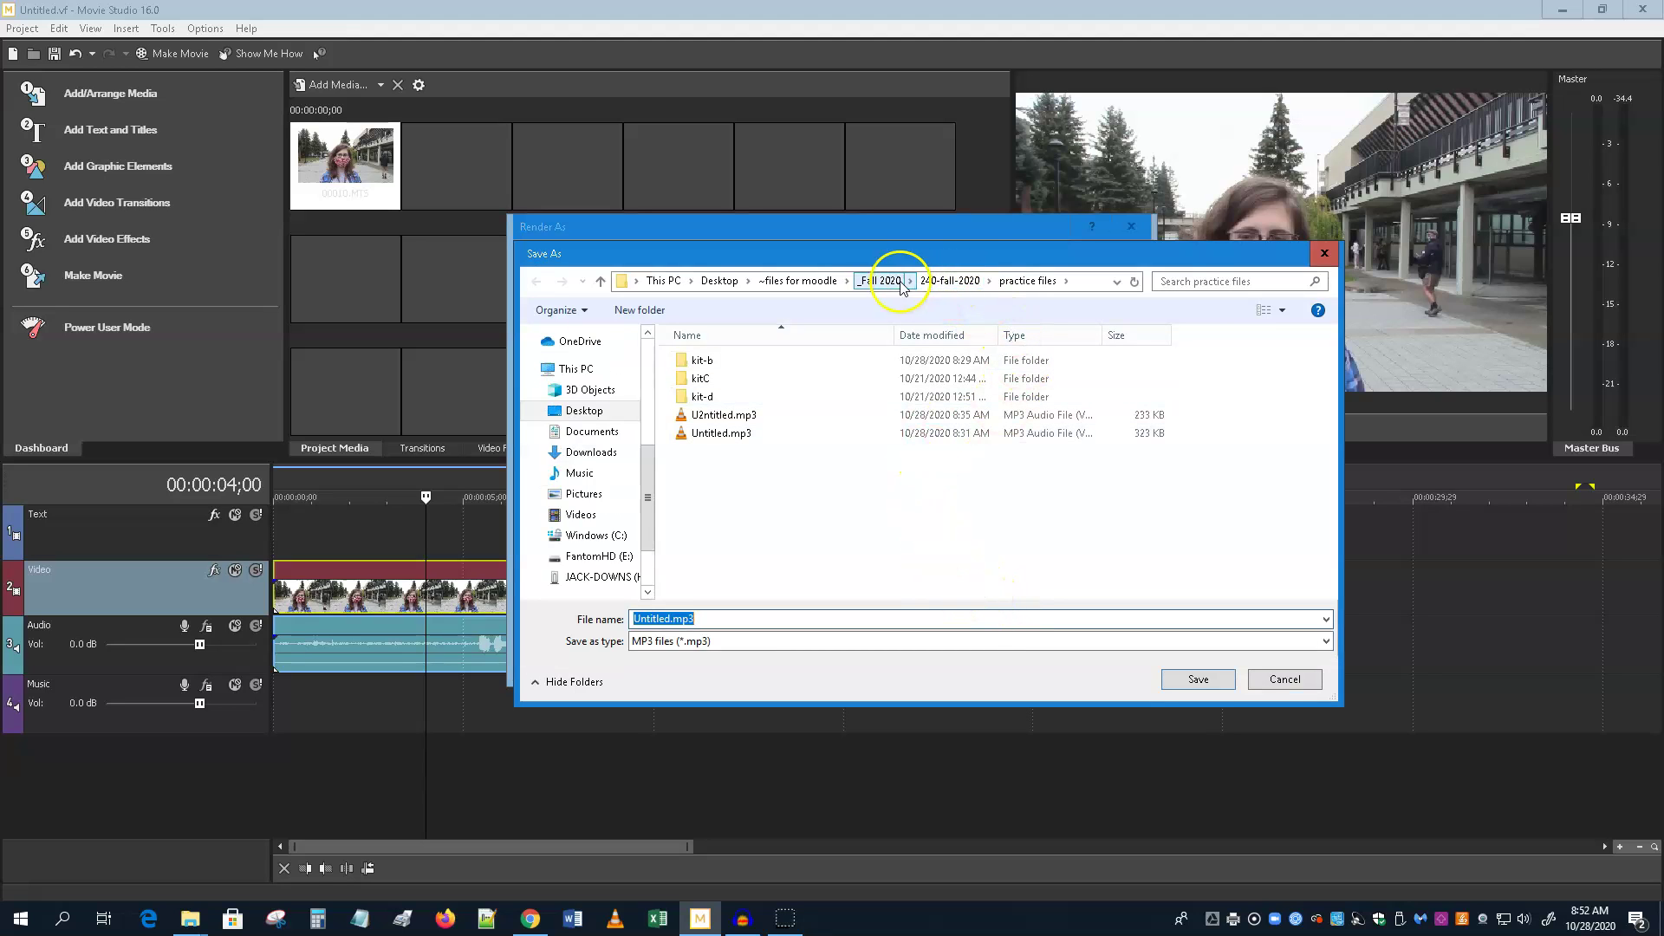
{"action": "left_click", "coordinate": [959, 282]}
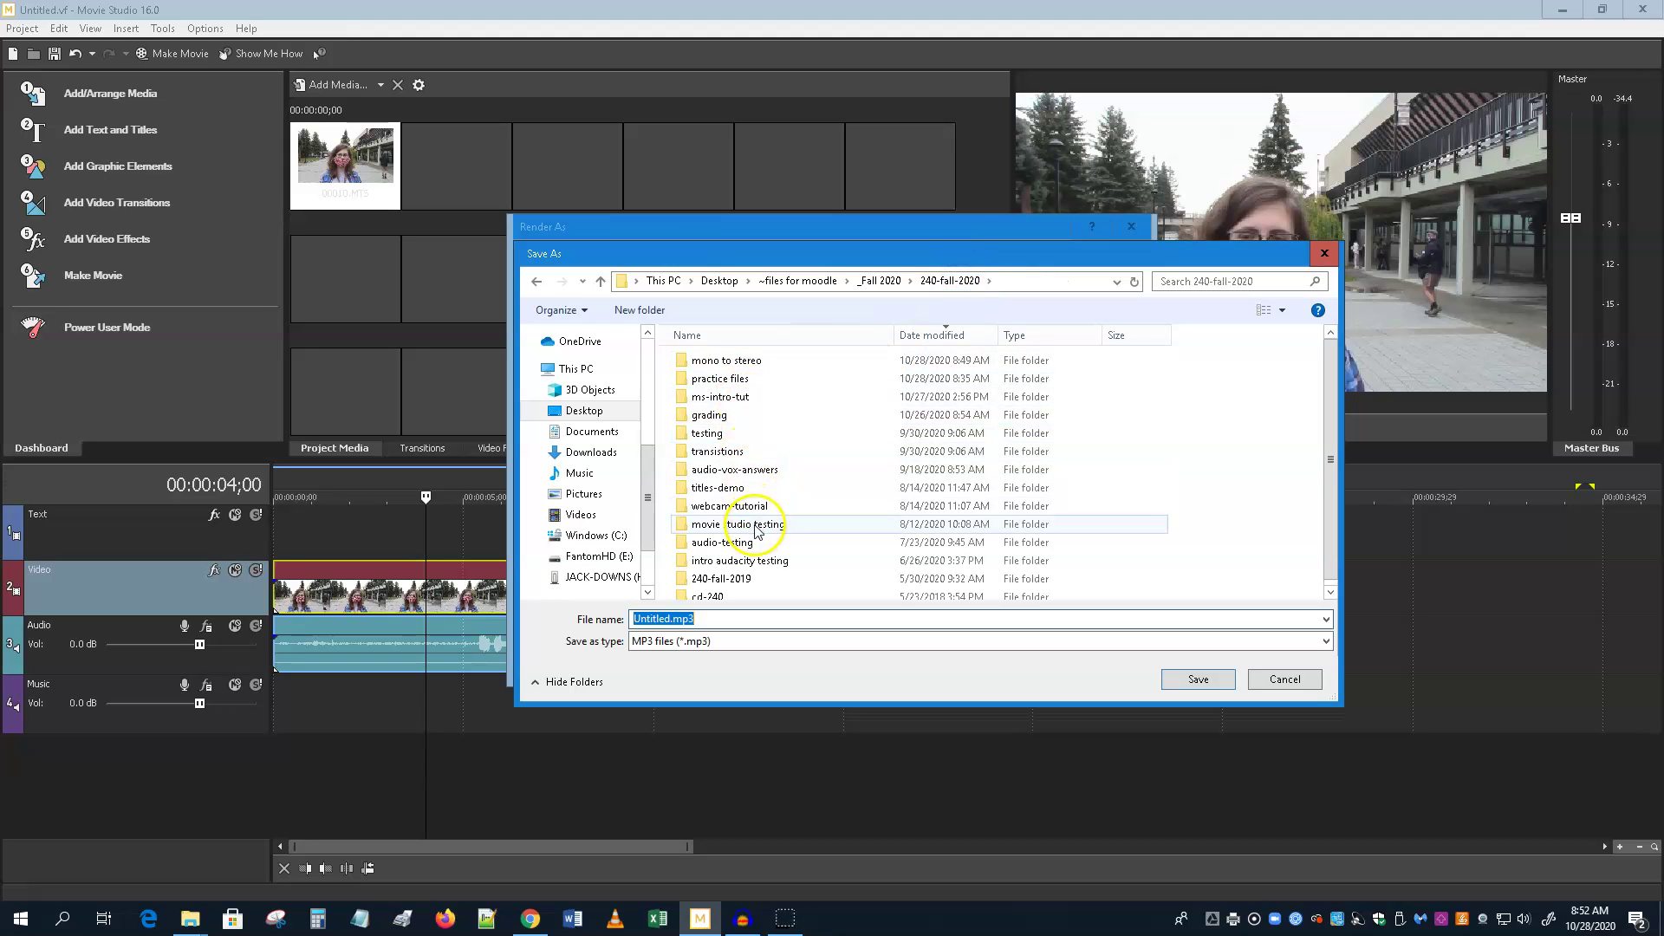
{"action": "double_click", "coordinate": [727, 361]}
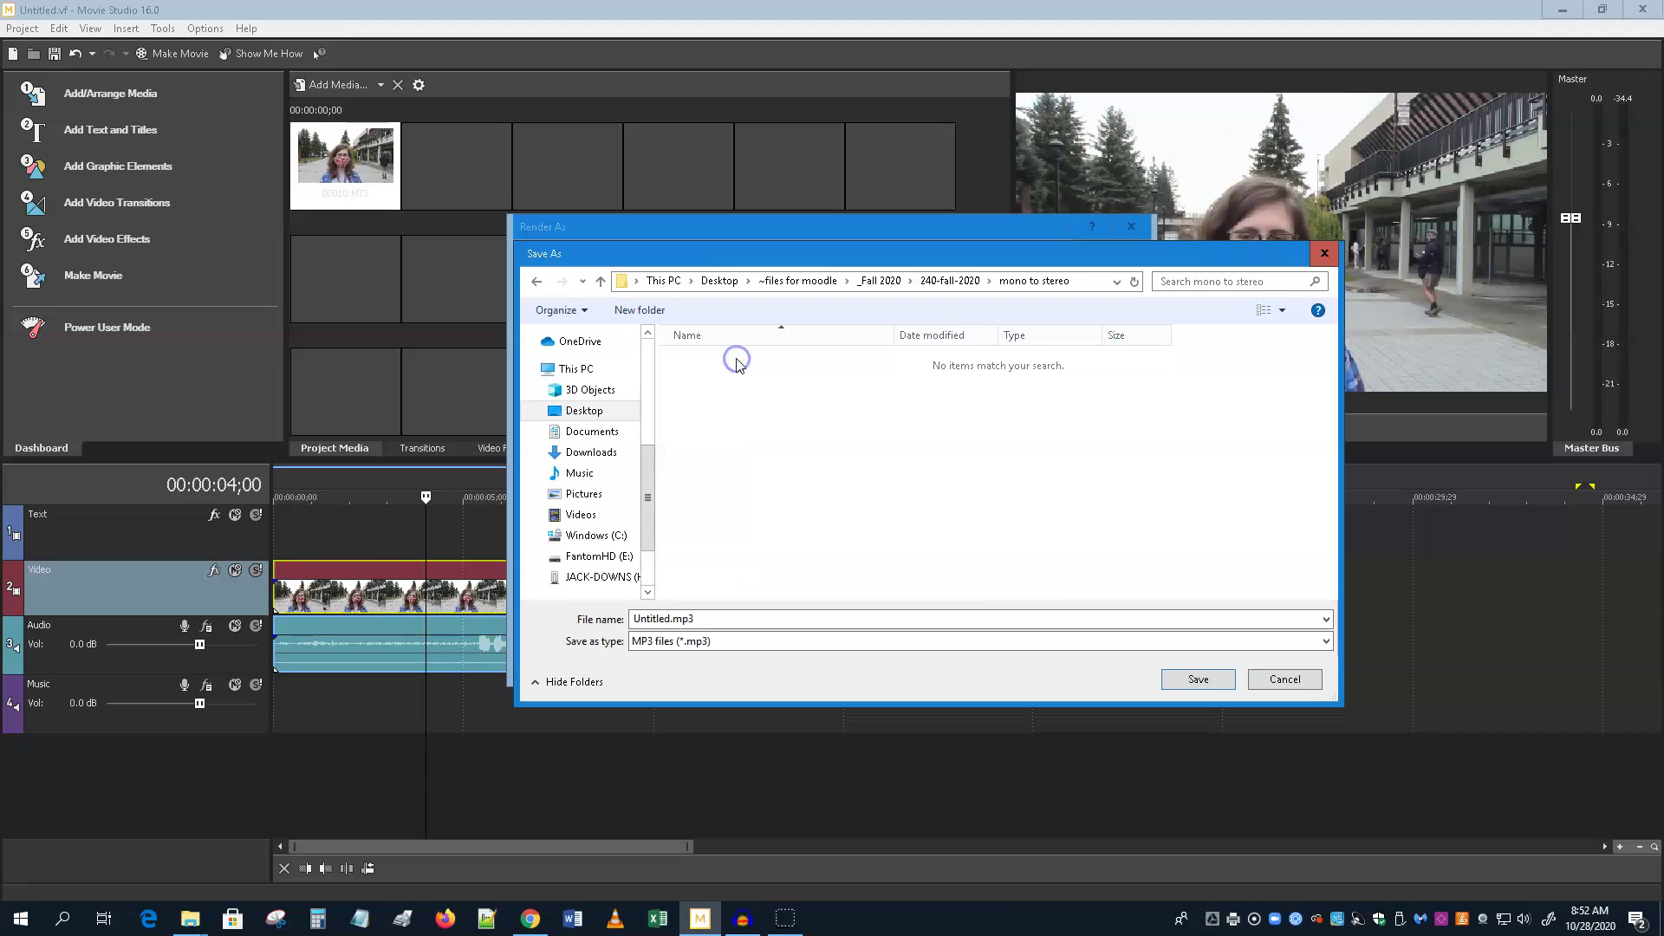
- Name the render output file mono.mp3 and accept the save location
{"action": "left_click", "coordinate": [662, 619]}
{"action": "double_click", "coordinate": [662, 618]}
{"action": "left_click", "coordinate": [670, 618]}
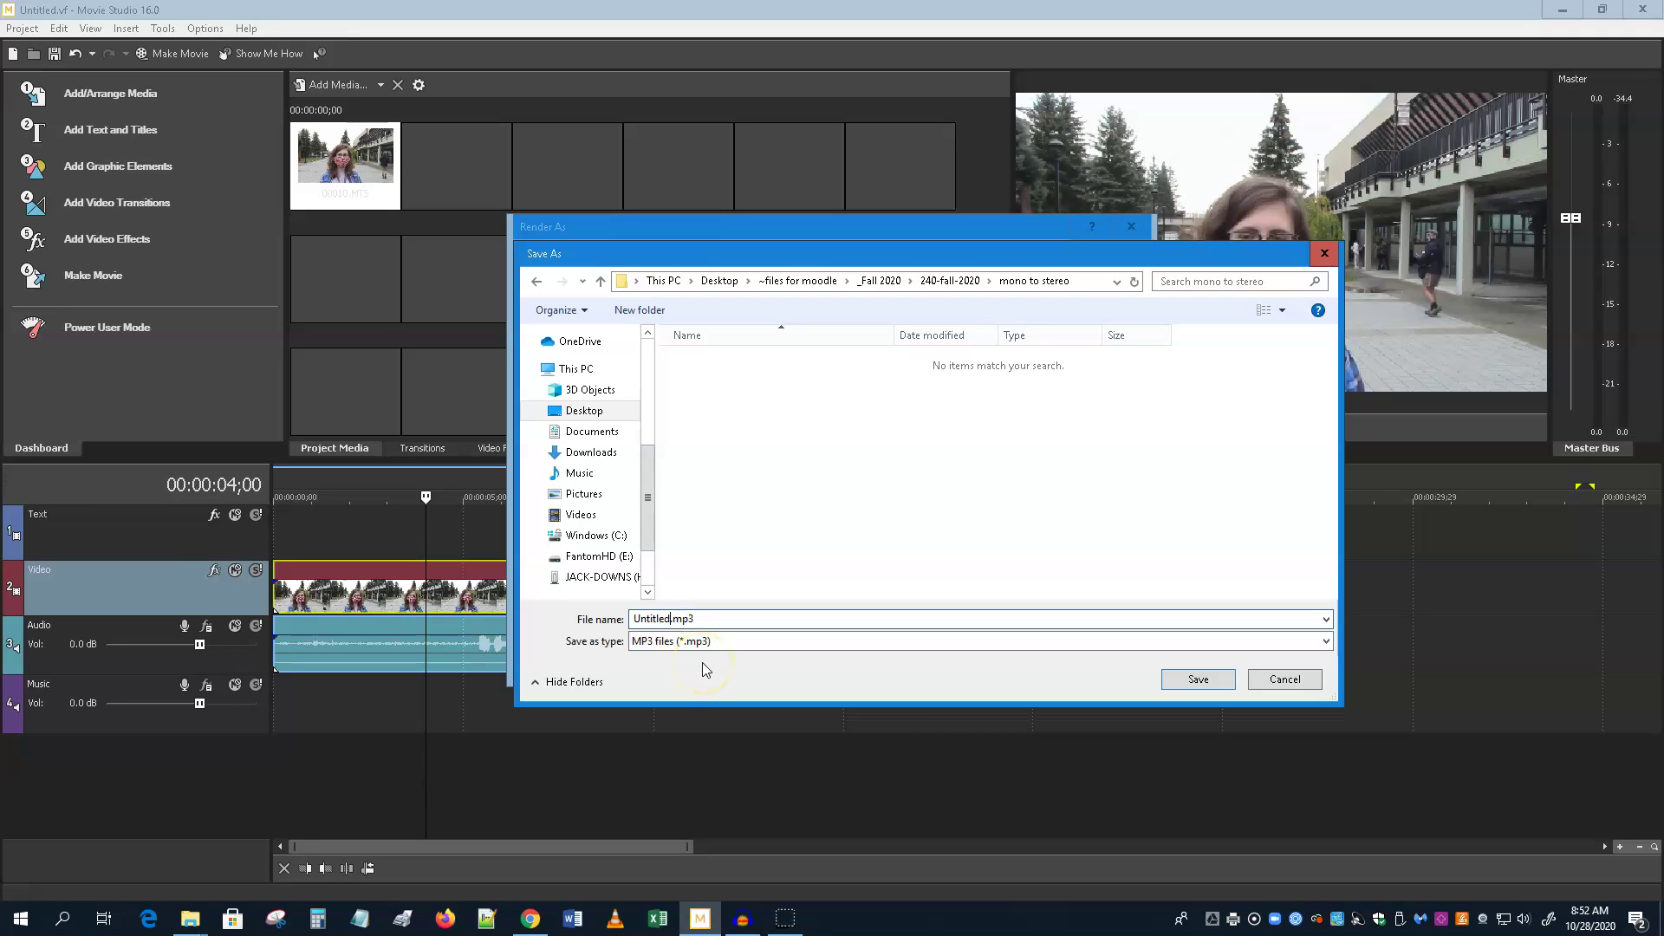
{"action": "key", "text": "BackSpace"}
{"action": "key", "text": "BackSpace"}
{"action": "key", "text": "BackSpace"}
{"action": "key", "text": "BackSpace"}
{"action": "key", "text": "BackSpace"}
{"action": "key", "text": "BackSpace"}
{"action": "key", "text": "BackSpace"}
{"action": "key", "text": "BackSpace"}
{"action": "type", "text": "bothchann"}
{"action": "key", "text": "BackSpace"}
{"action": "key", "text": "BackSpace"}
{"action": "key", "text": "BackSpace"}
{"action": "key", "text": "BackSpace"}
{"action": "key", "text": "BackSpace"}
{"action": "key", "text": "BackSpace"}
{"action": "key", "text": "BackSpace"}
{"action": "key", "text": "BackSpace"}
{"action": "key", "text": "BackSpace"}
{"action": "type", "text": "mono"}
{"action": "left_click", "coordinate": [1208, 681]}
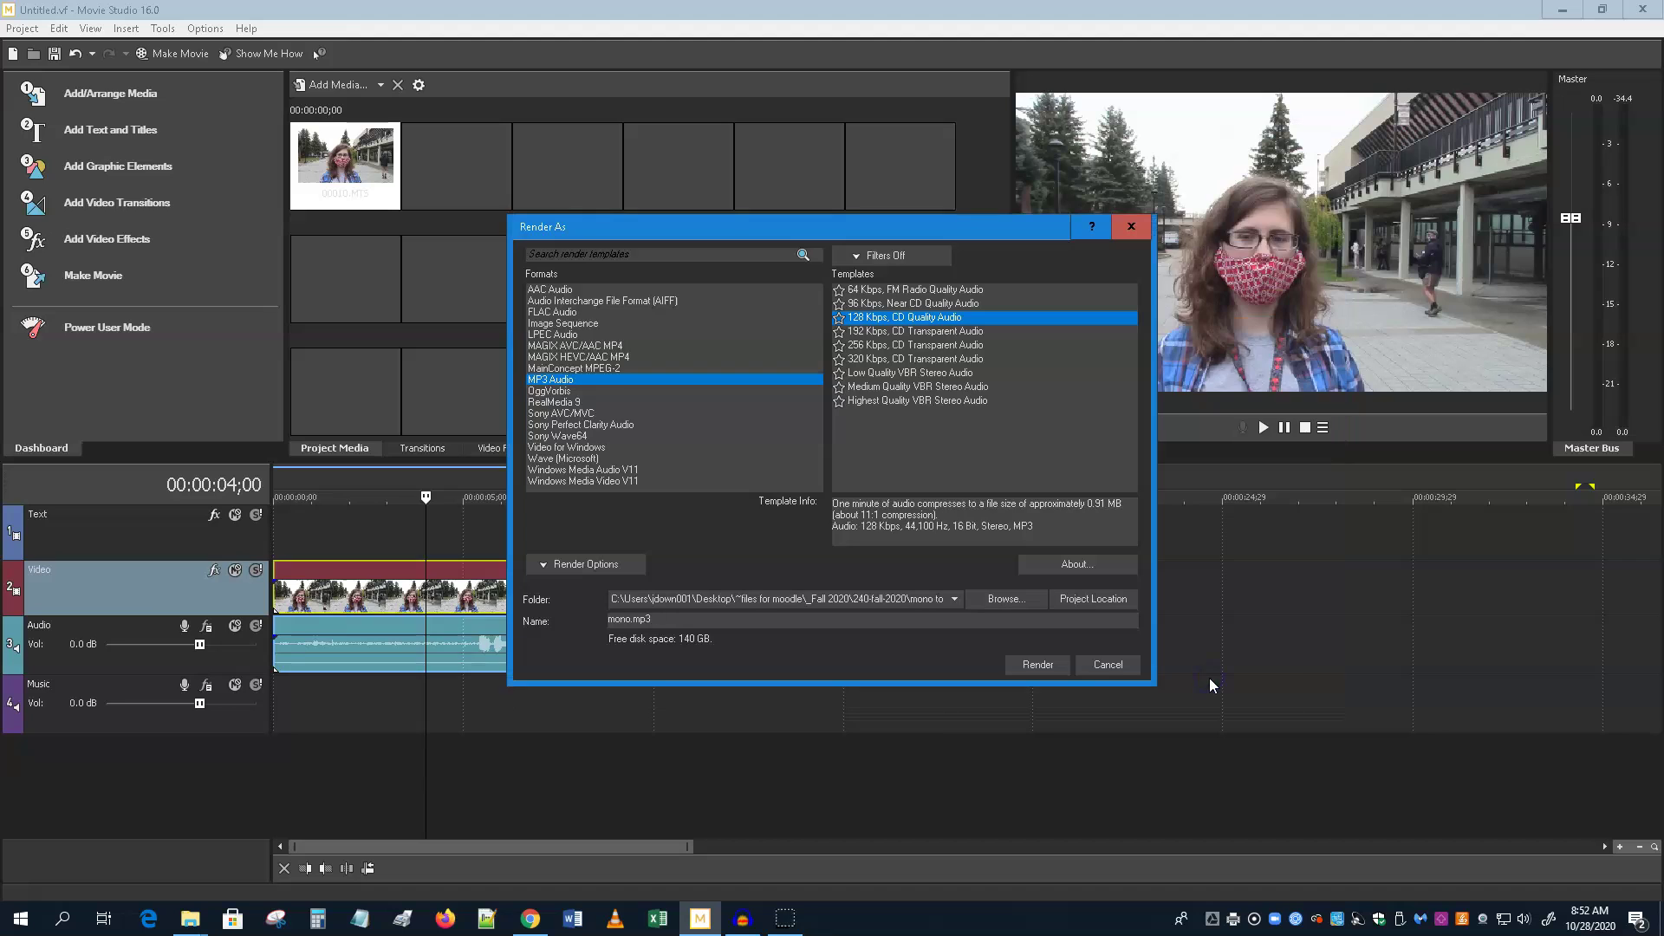
- Render the project as MP3 Audio with the 128 Kbps, CD Quality Audio template and open the output folder
{"action": "left_click", "coordinate": [553, 381]}
{"action": "left_click", "coordinate": [553, 379]}
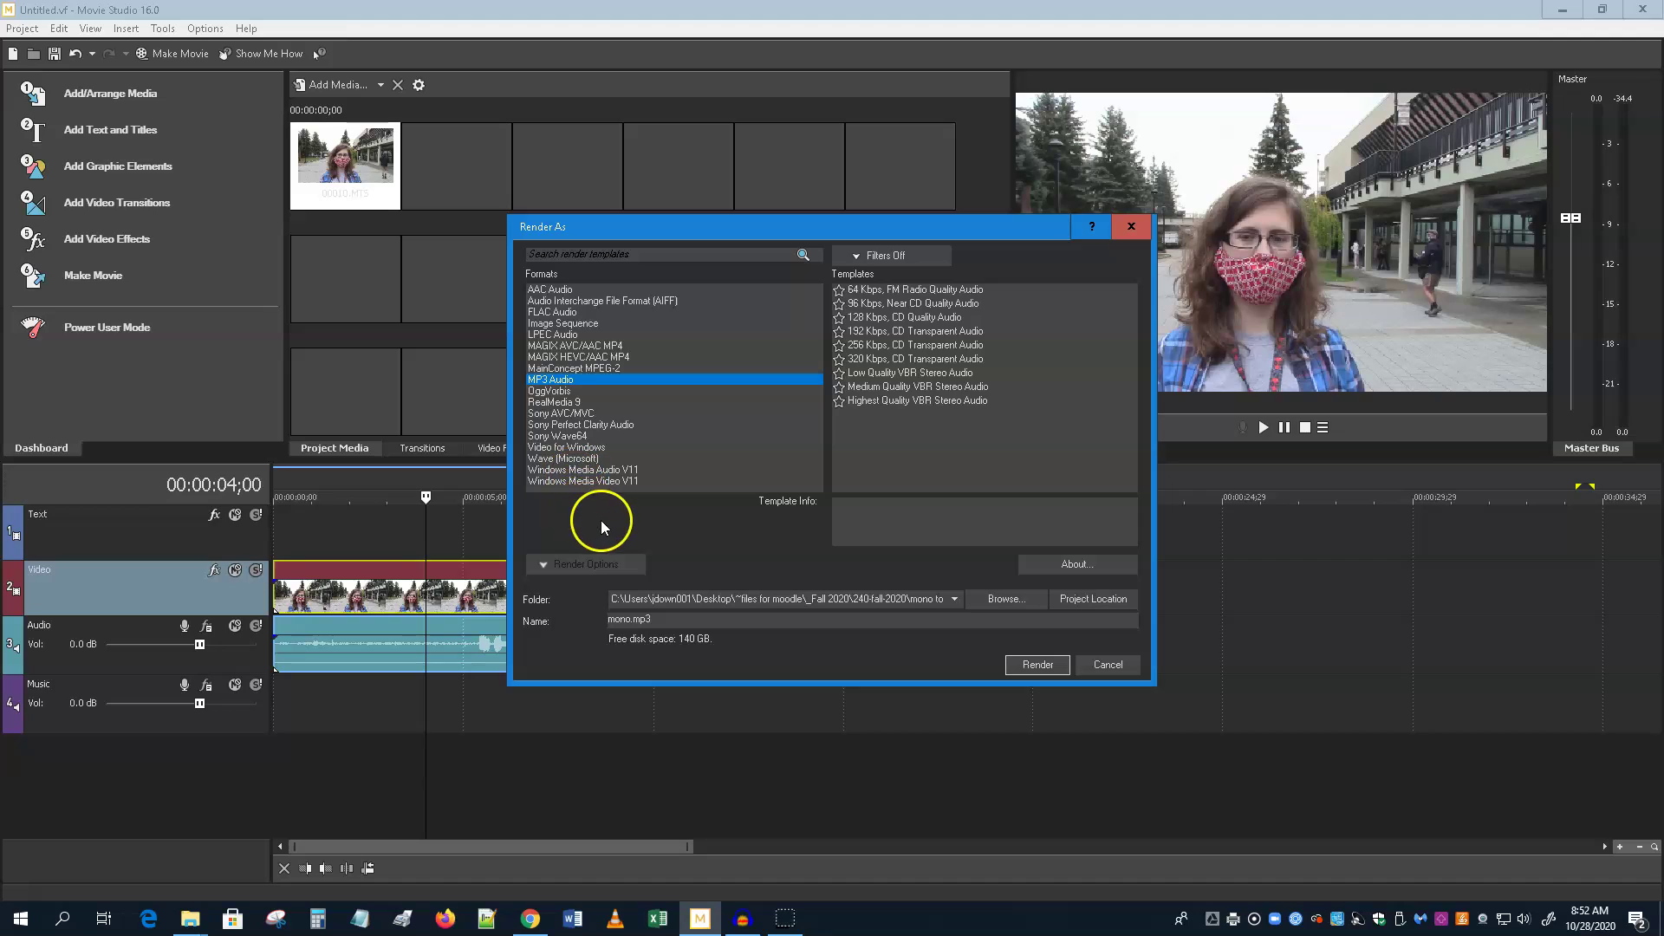
{"action": "left_click", "coordinate": [931, 318]}
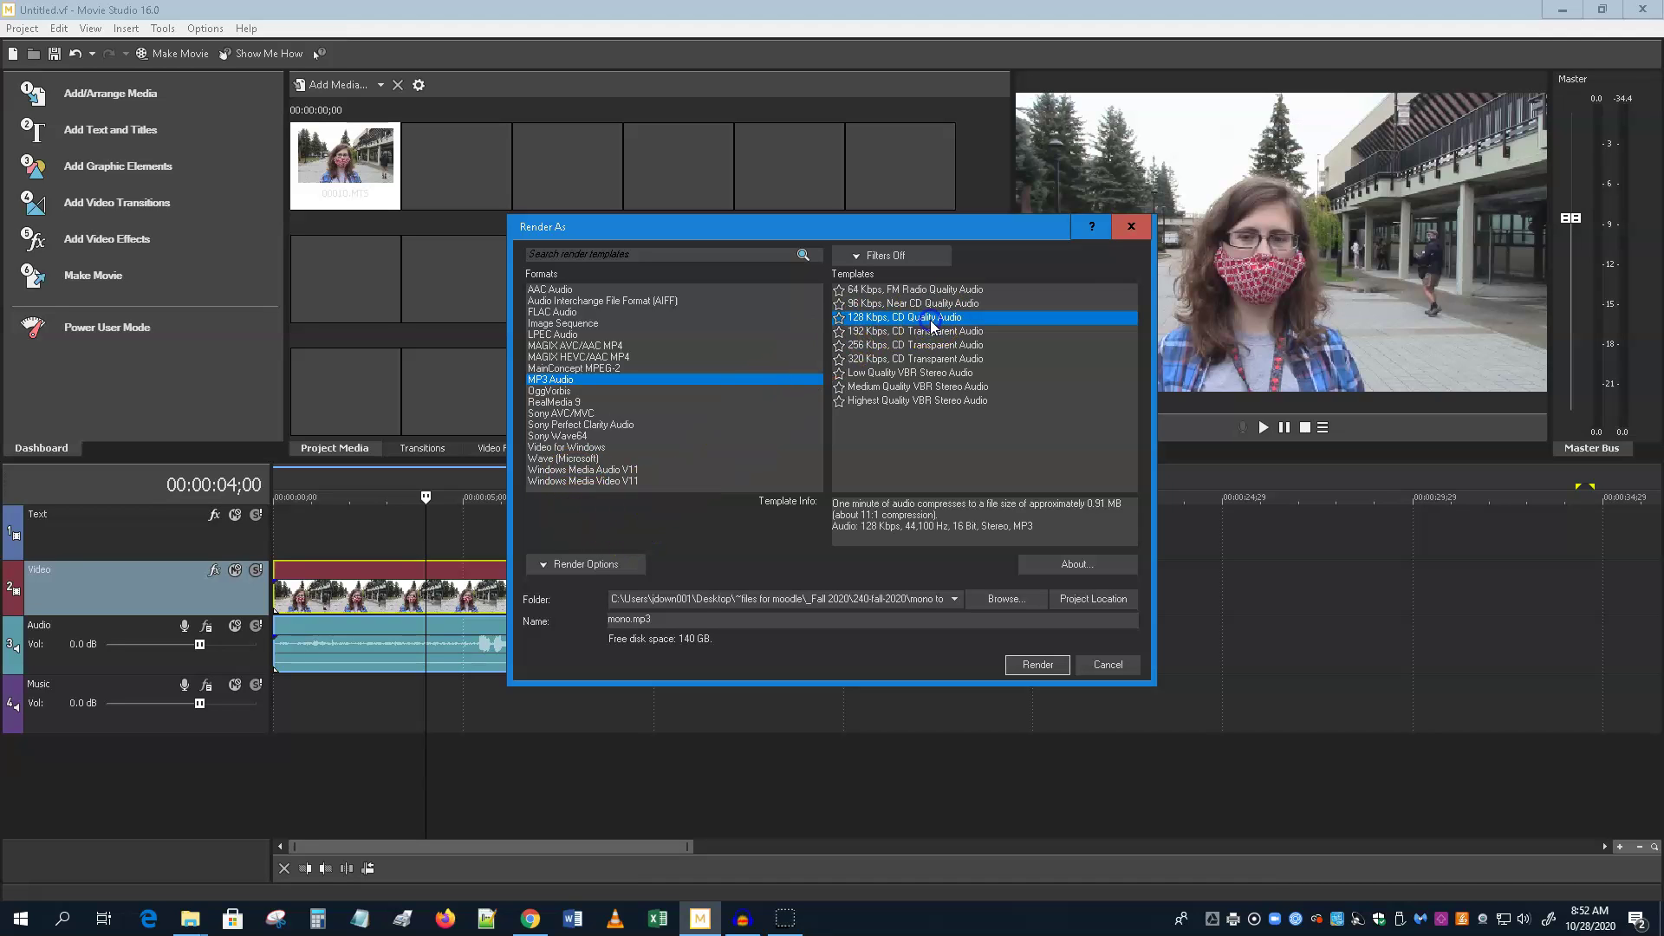
{"action": "left_click", "coordinate": [1038, 665]}
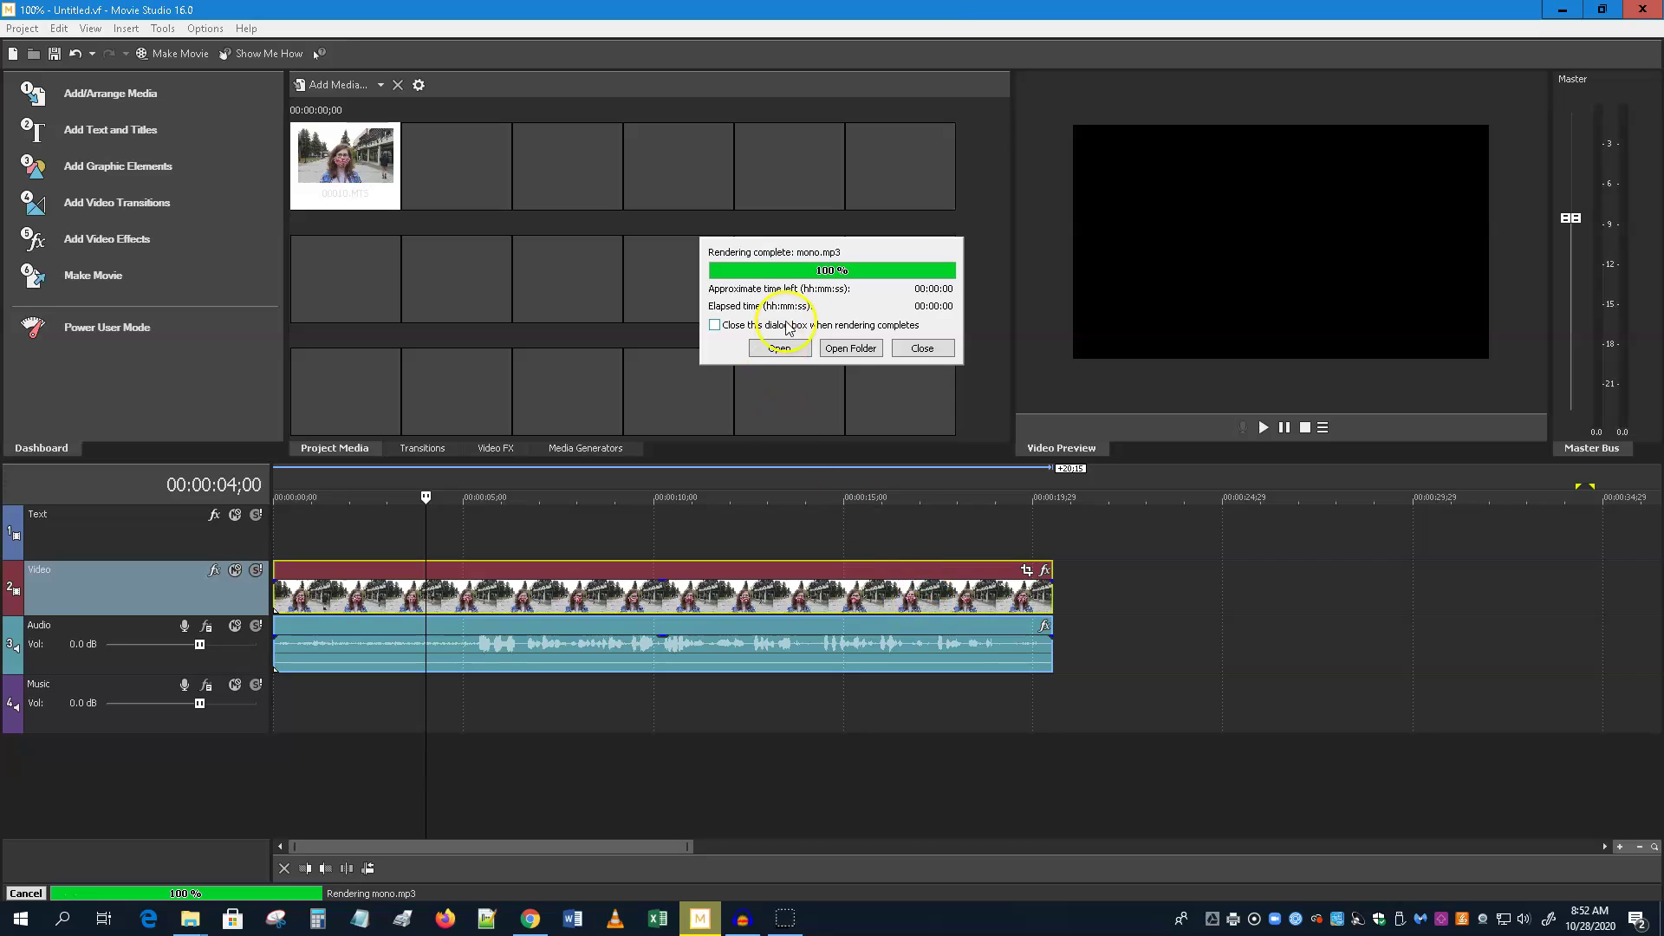
{"action": "left_click", "coordinate": [851, 348]}
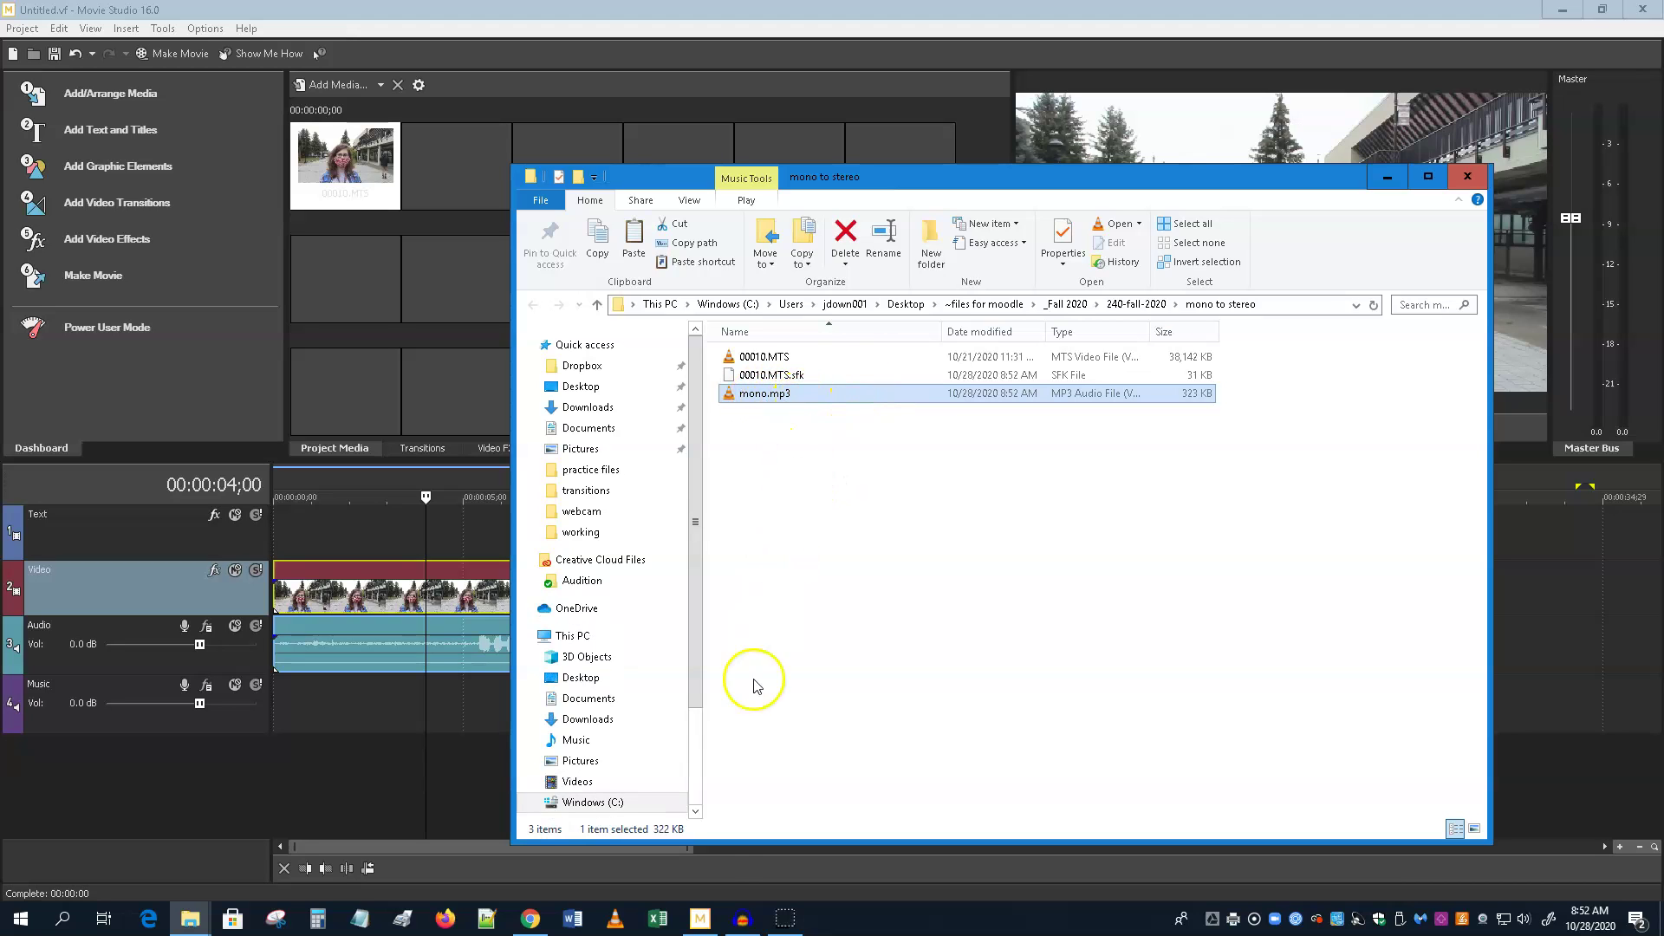
- Switch to Audacity and import mono.mp3 from the mono to stereo folder
{"action": "left_click", "coordinate": [744, 922]}
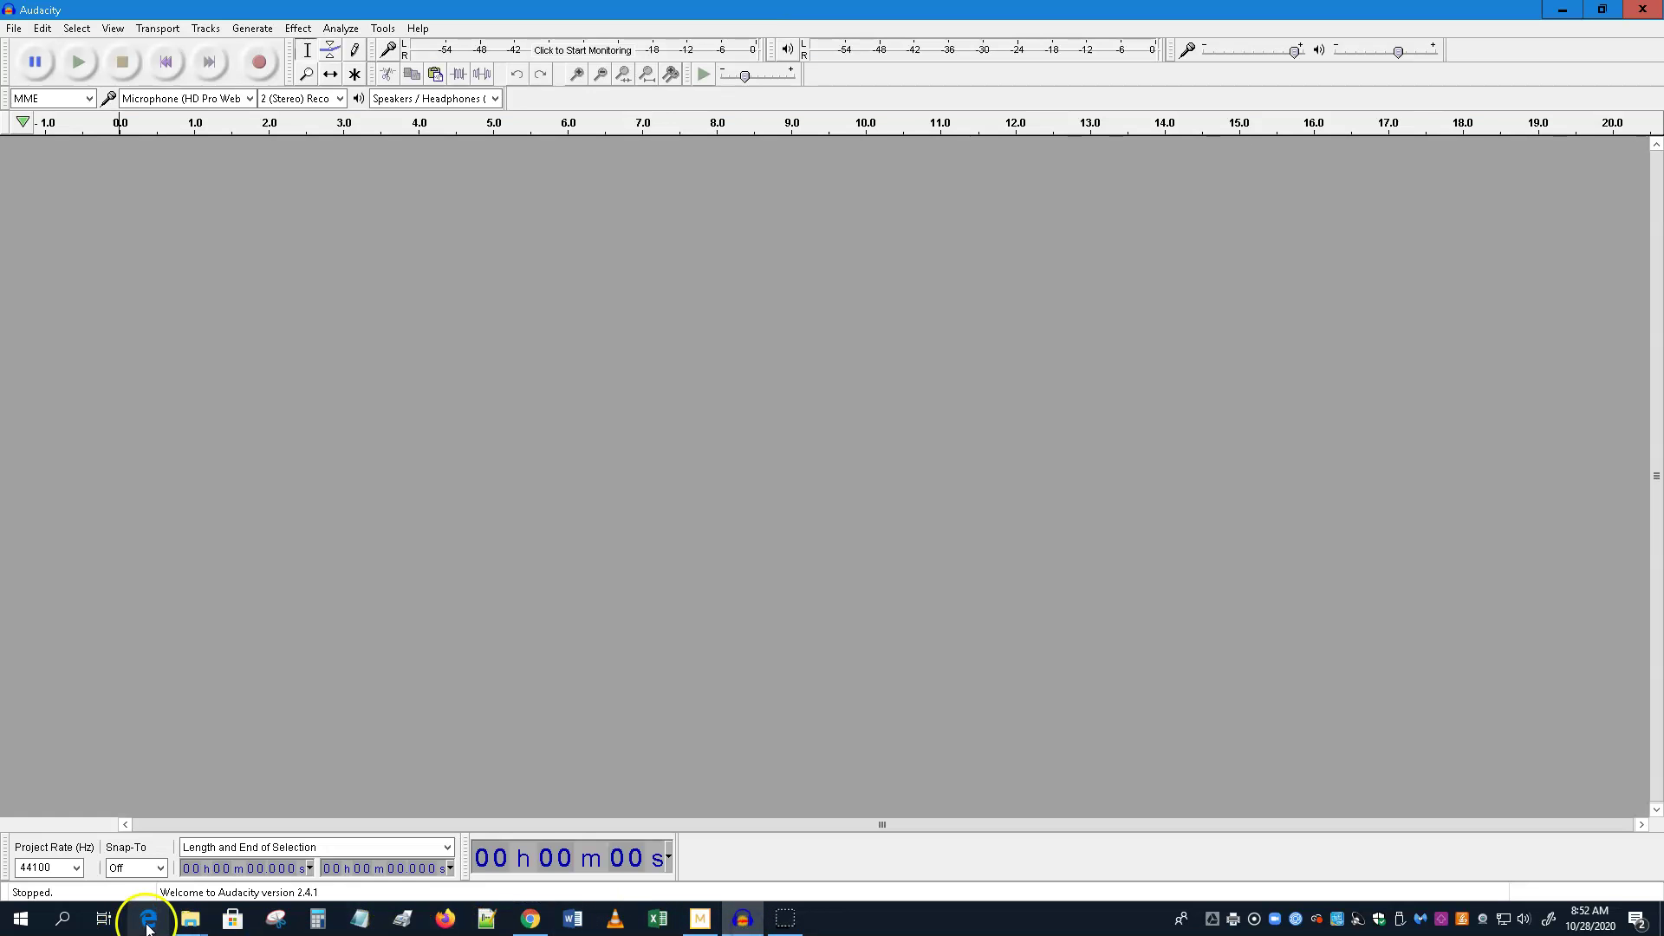
{"action": "left_click", "coordinate": [197, 932]}
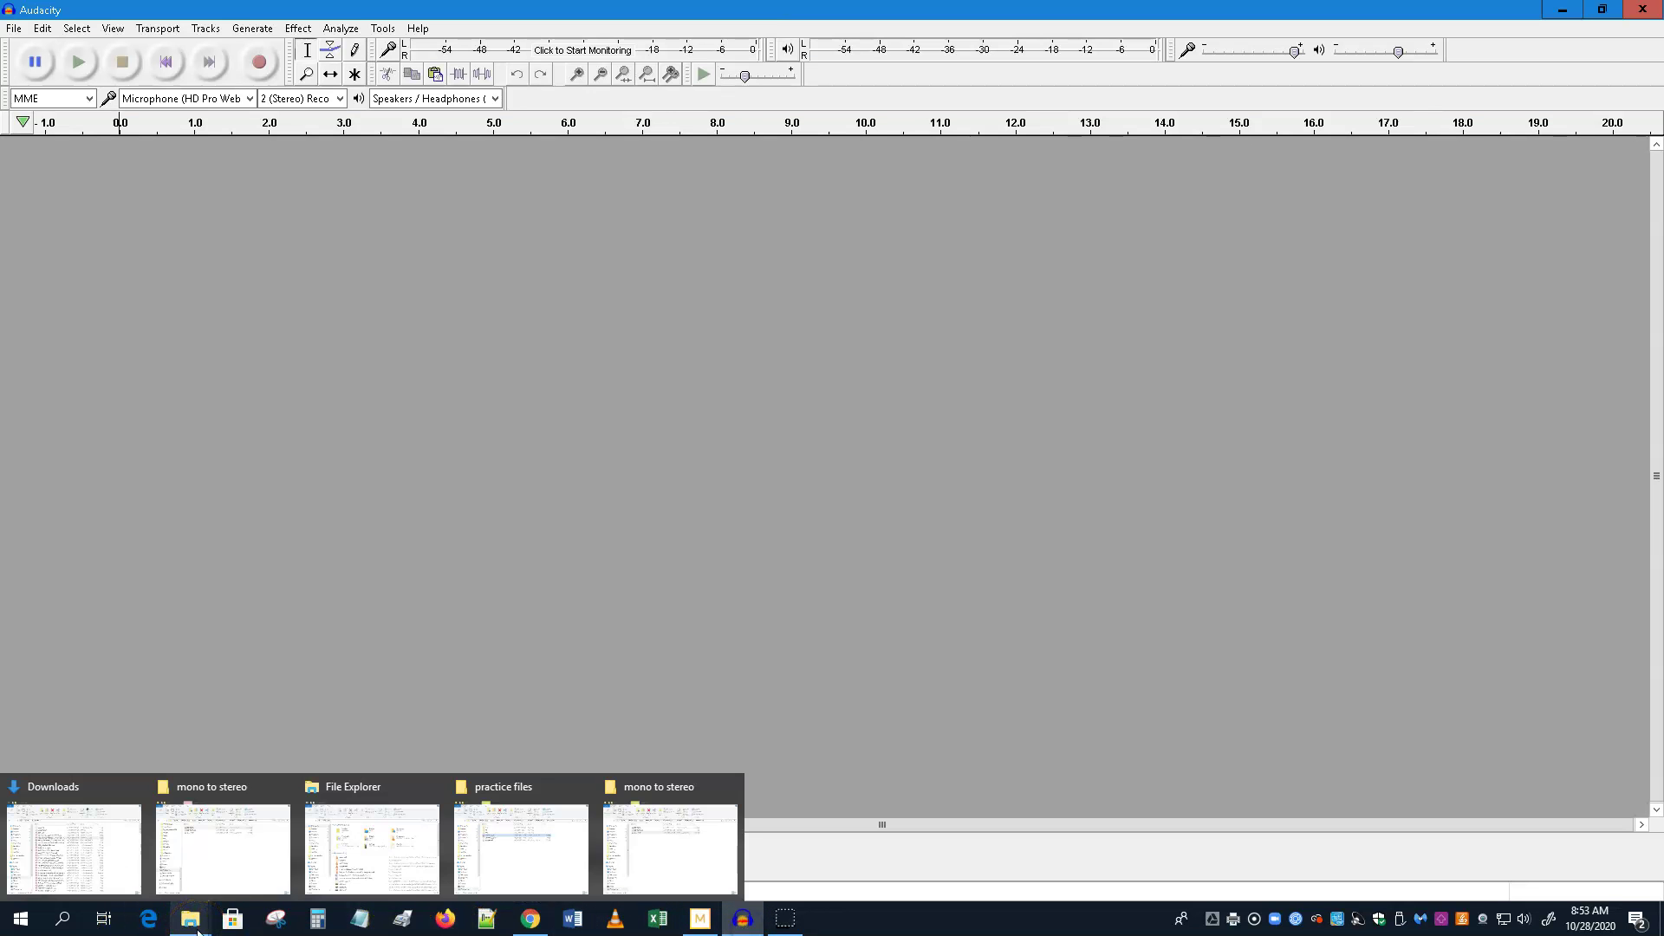
{"action": "left_click", "coordinate": [221, 884]}
{"action": "left_click_drag", "start_coordinate": [704, 339], "coordinate": [87, 408]}
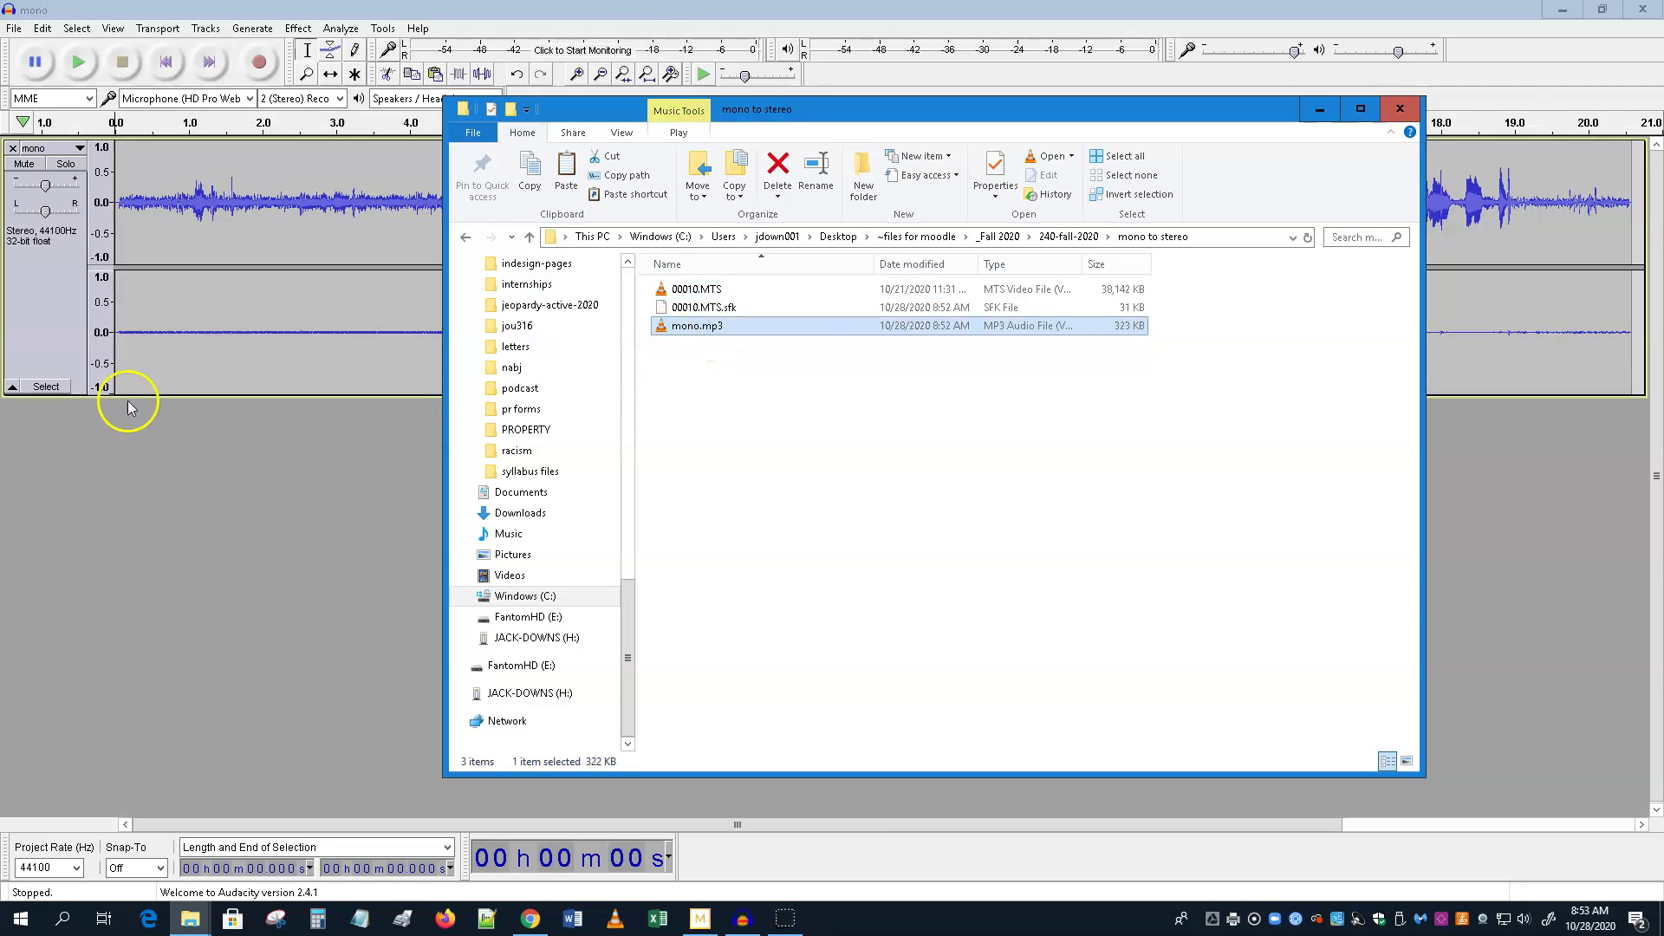
{"action": "left_click", "coordinate": [658, 11]}
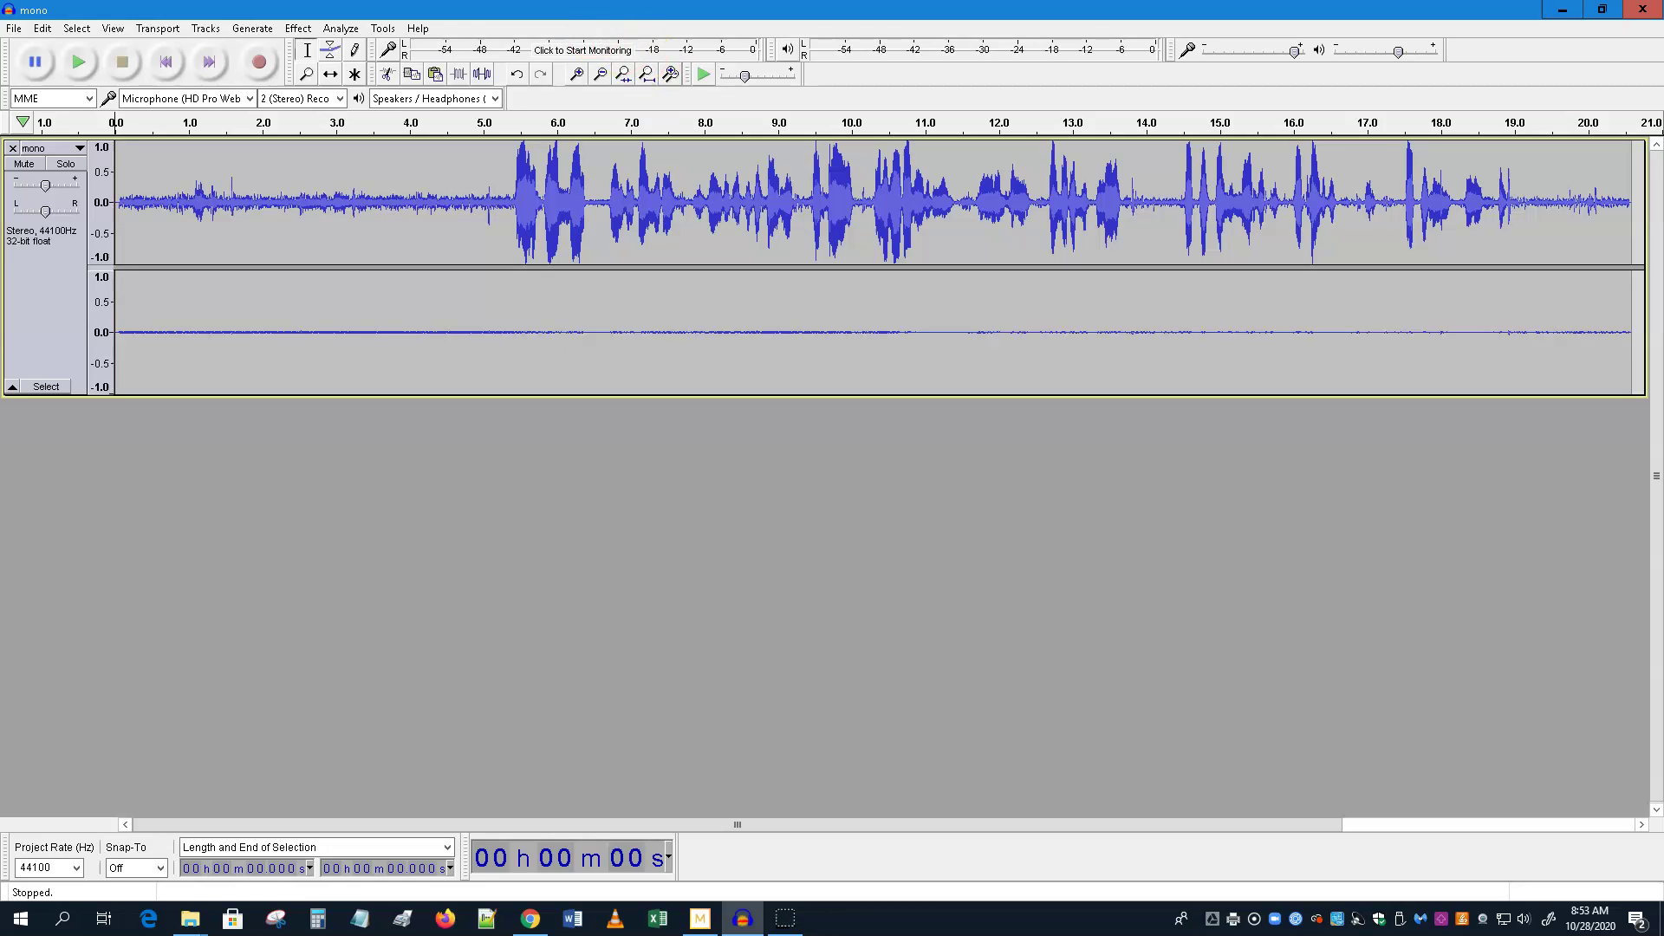
- Mix the imported stereo track down to mono
{"action": "left_click", "coordinate": [208, 29]}
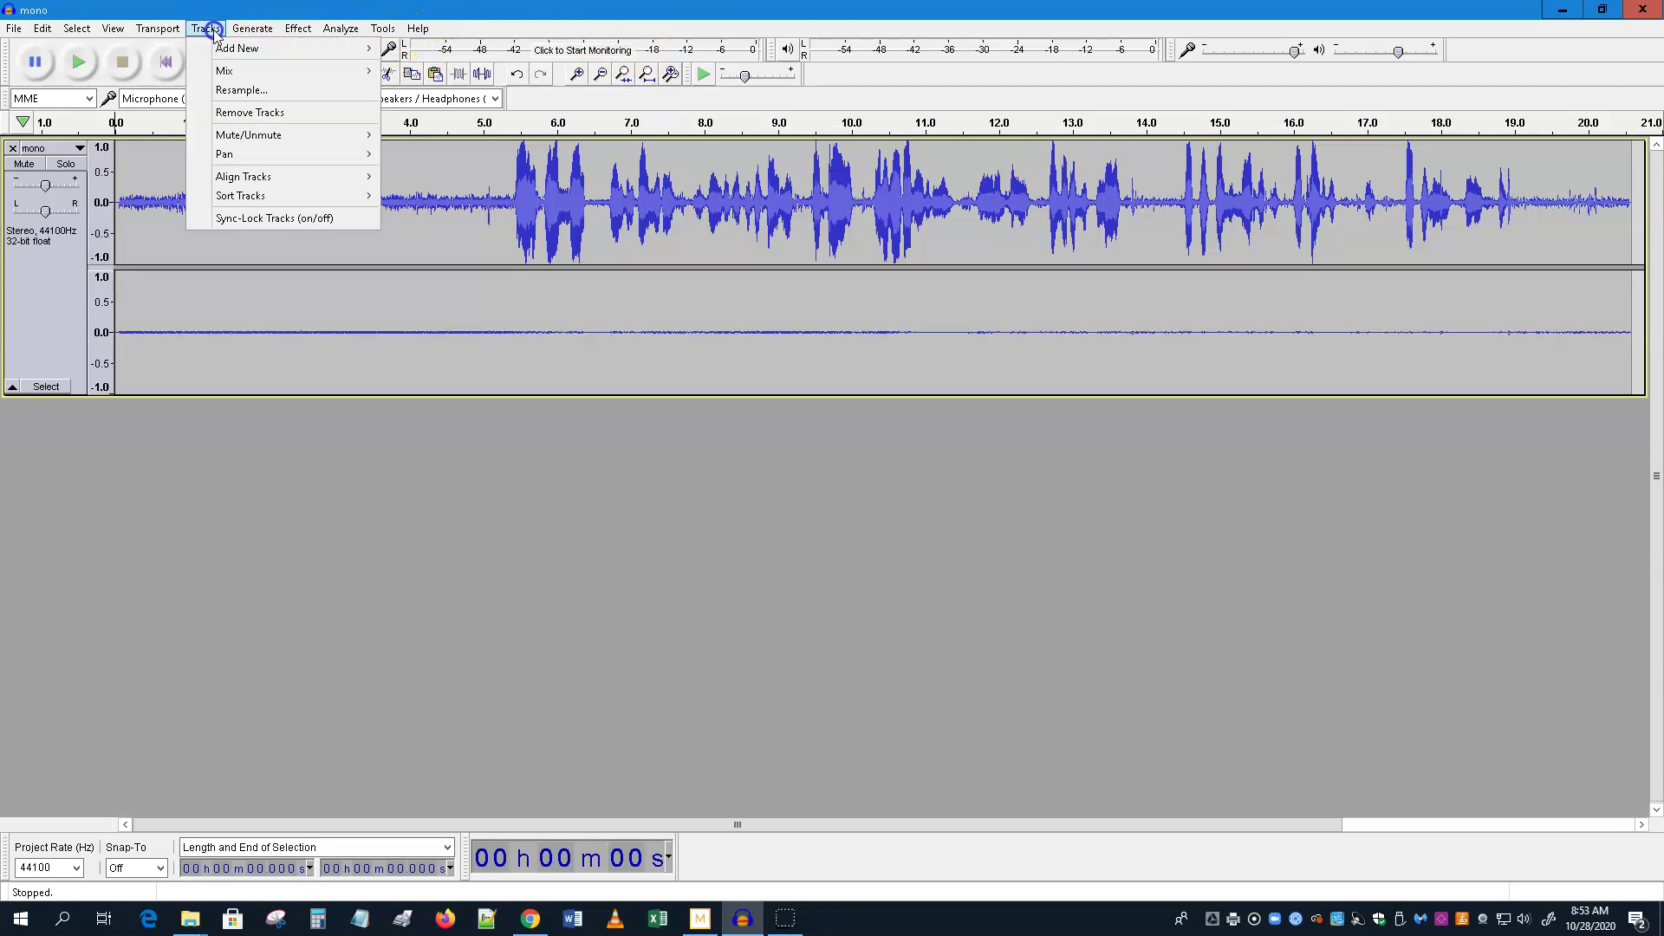
{"action": "mouse_move", "coordinate": [227, 71]}
{"action": "left_click", "coordinate": [509, 78]}
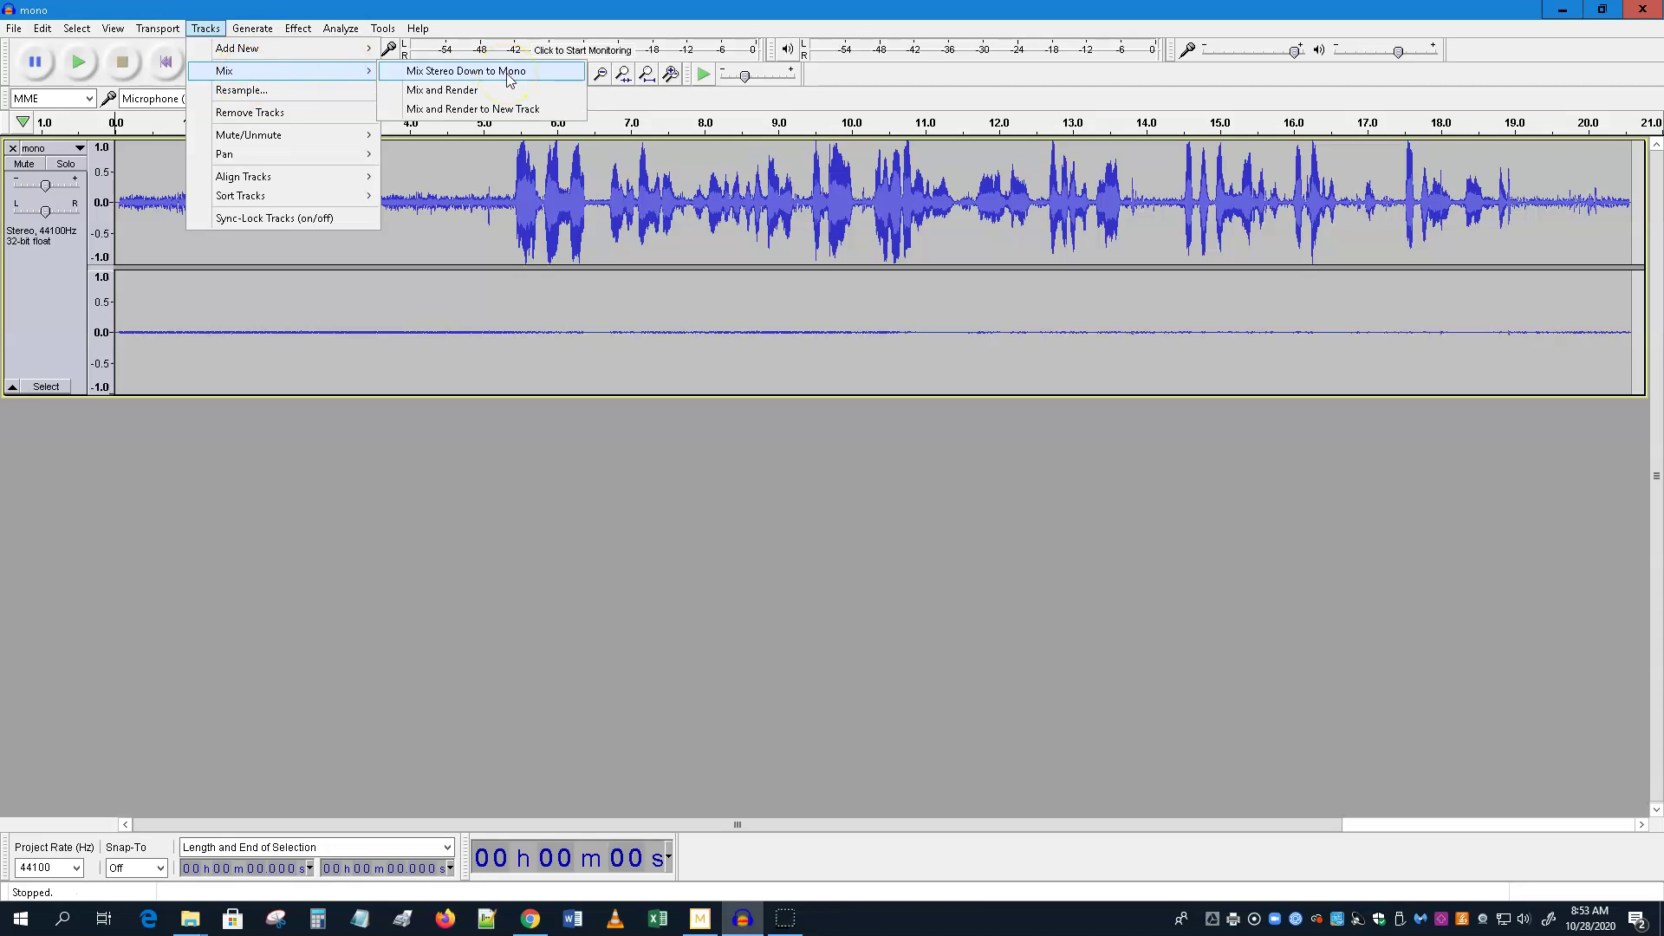
{"action": "left_click", "coordinate": [509, 78]}
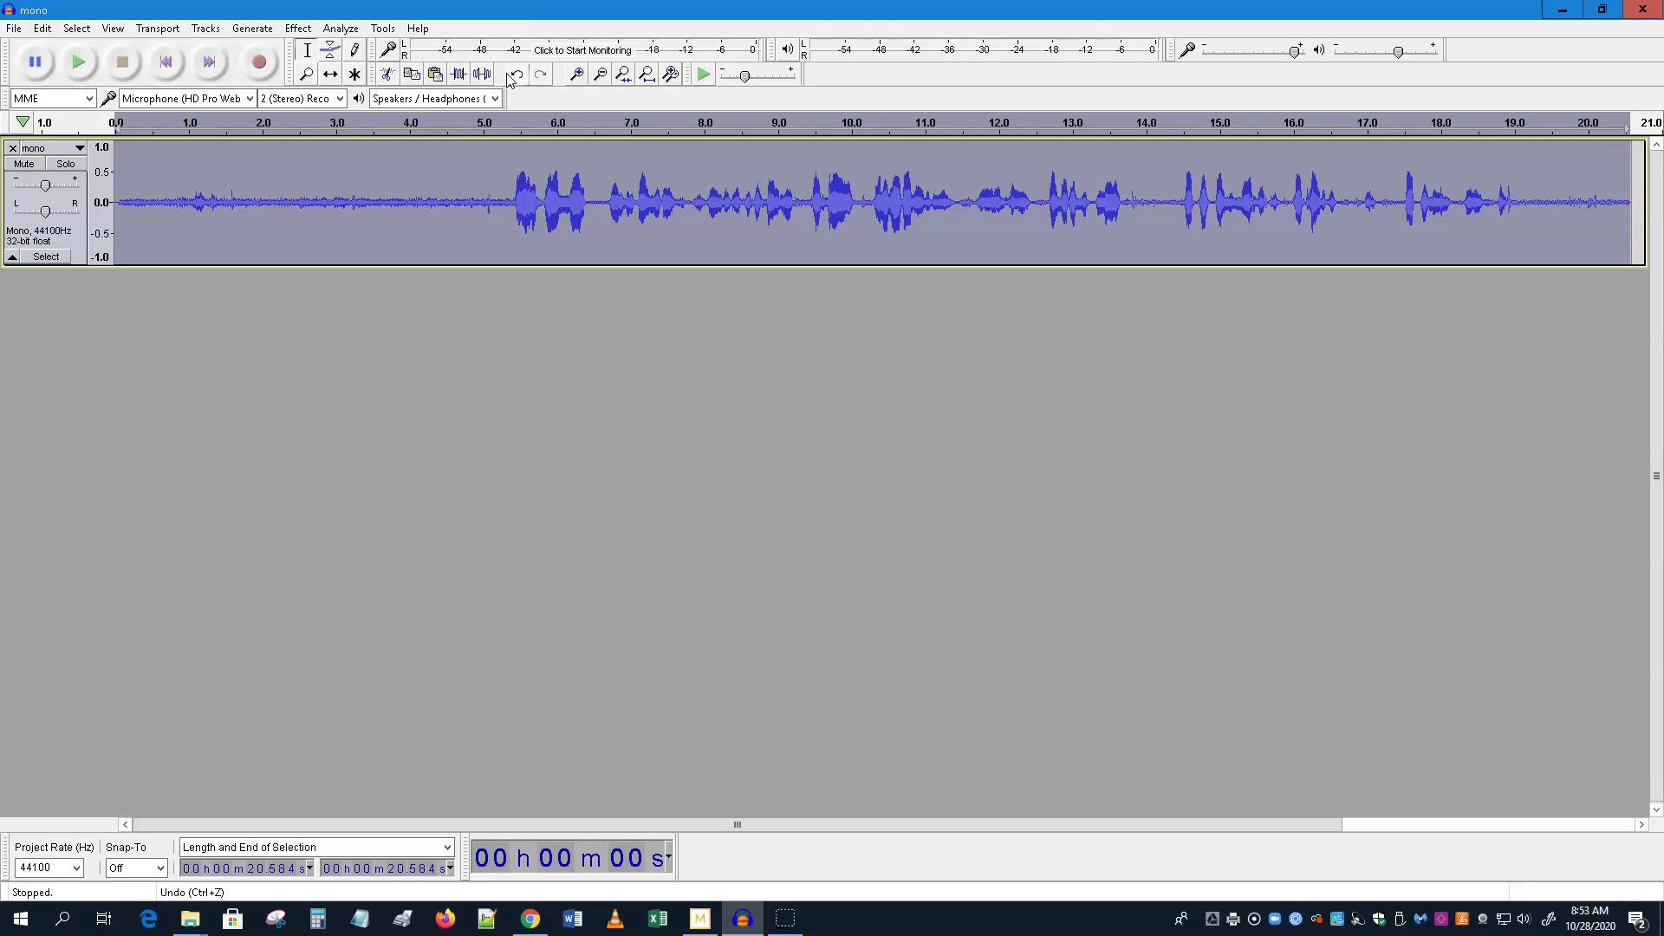
- Normalize the mono track to a peak amplitude of -3.0 dB
{"action": "left_click", "coordinate": [565, 206]}
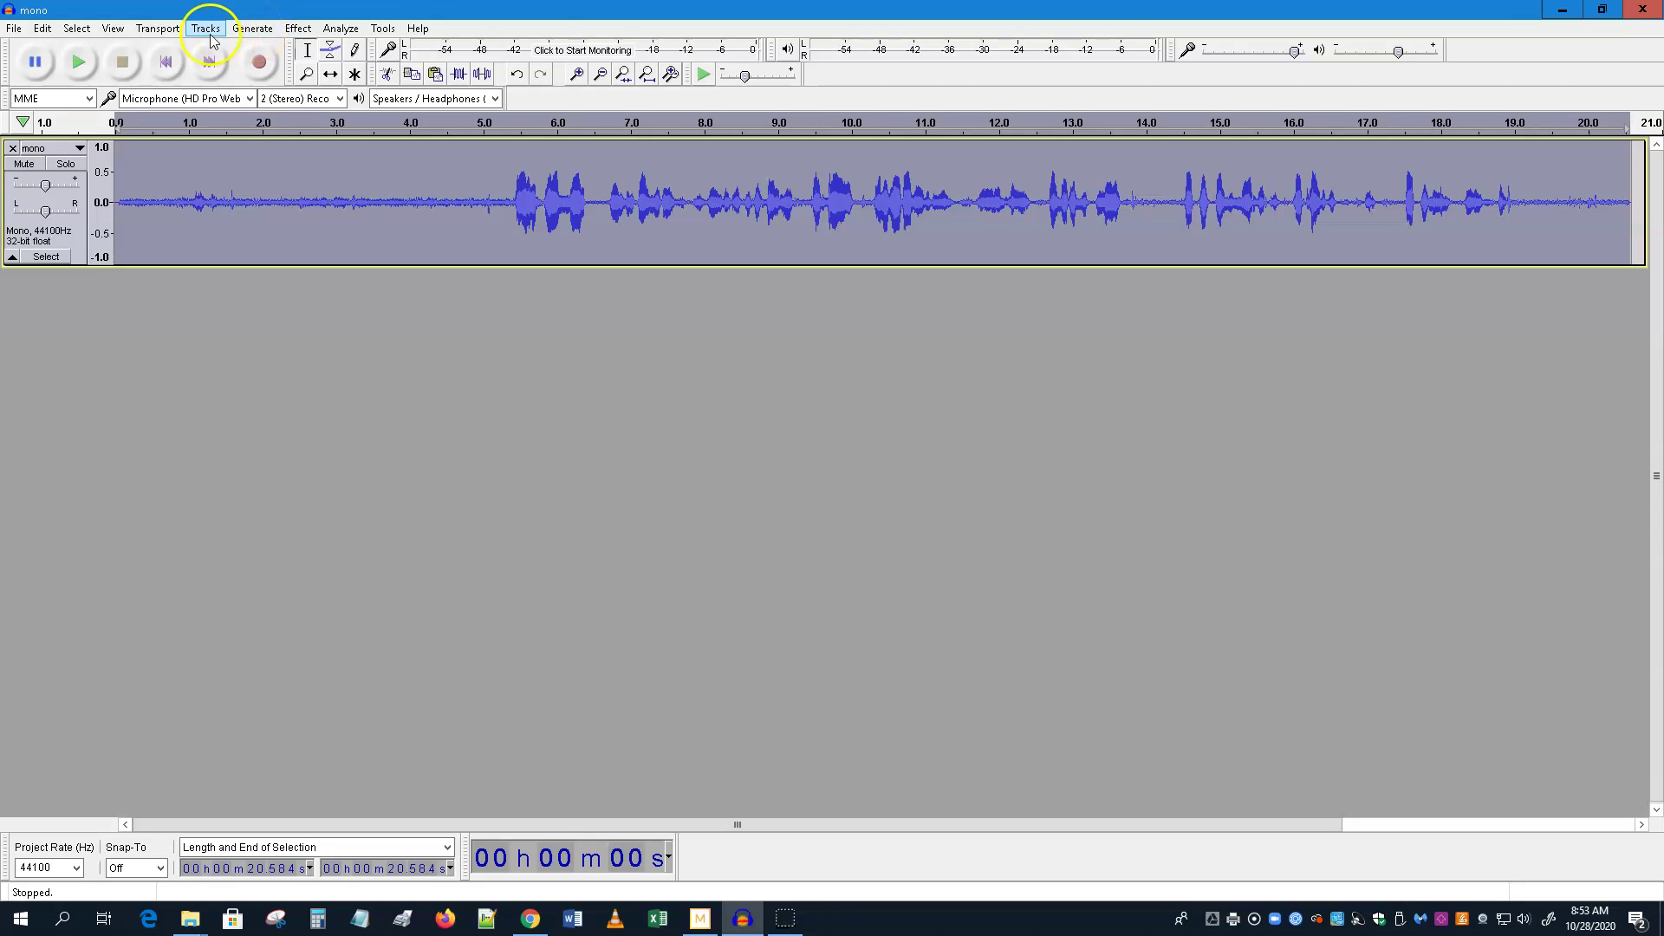
{"action": "left_click", "coordinate": [296, 29]}
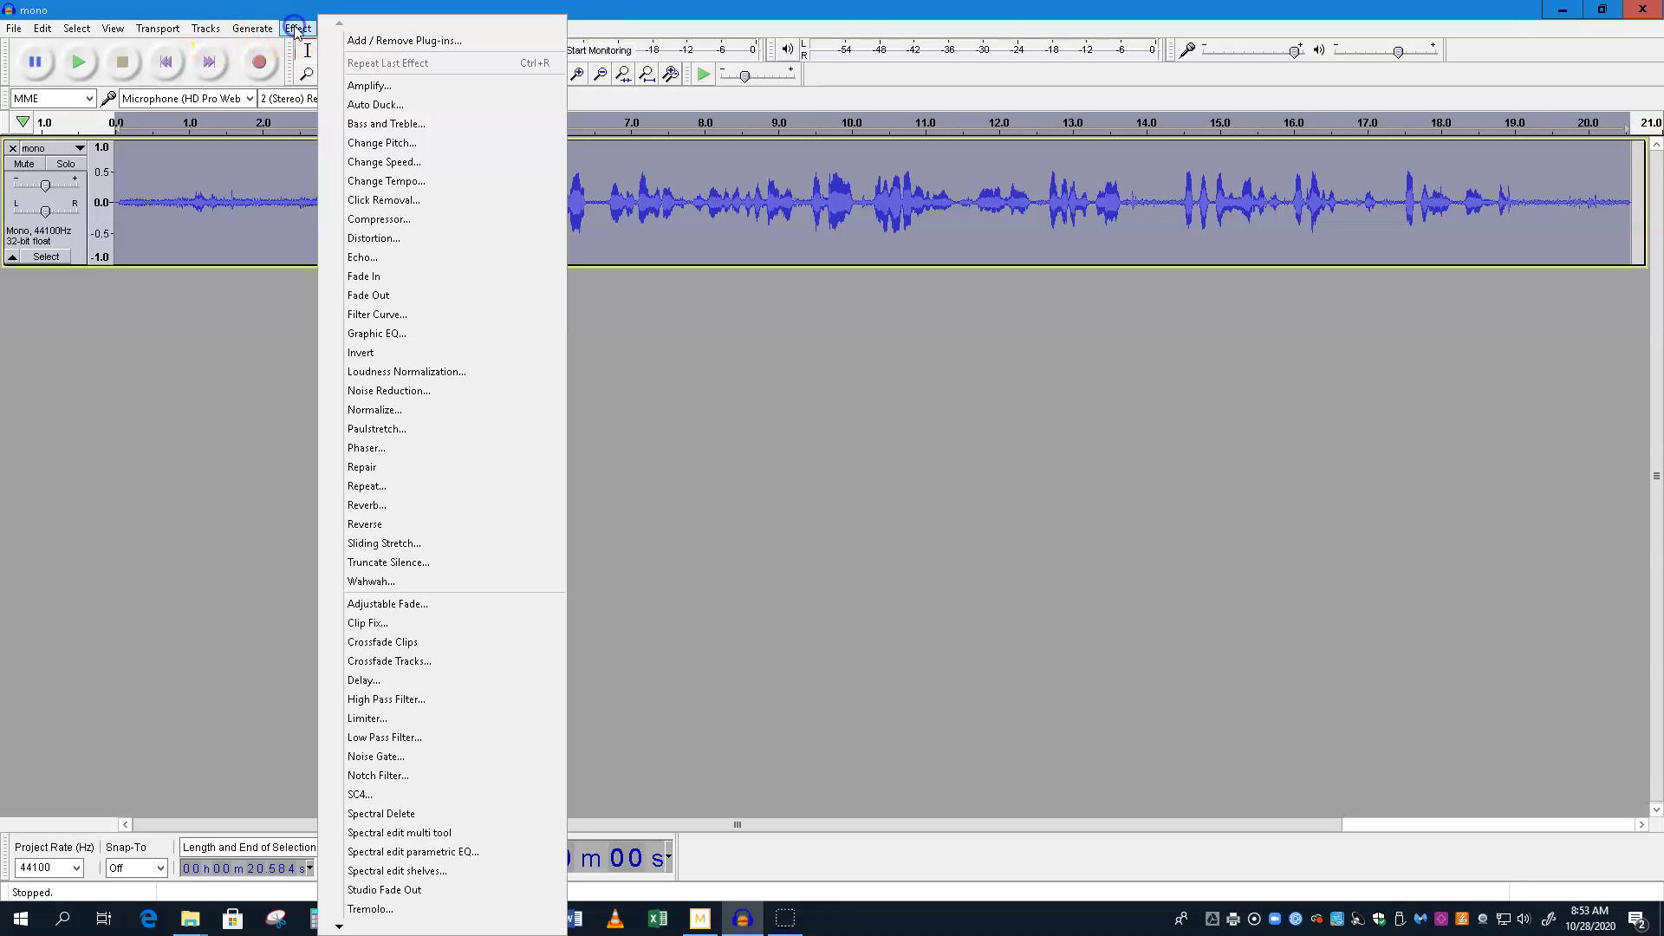
{"action": "left_click", "coordinate": [398, 411]}
{"action": "left_click", "coordinate": [900, 431]}
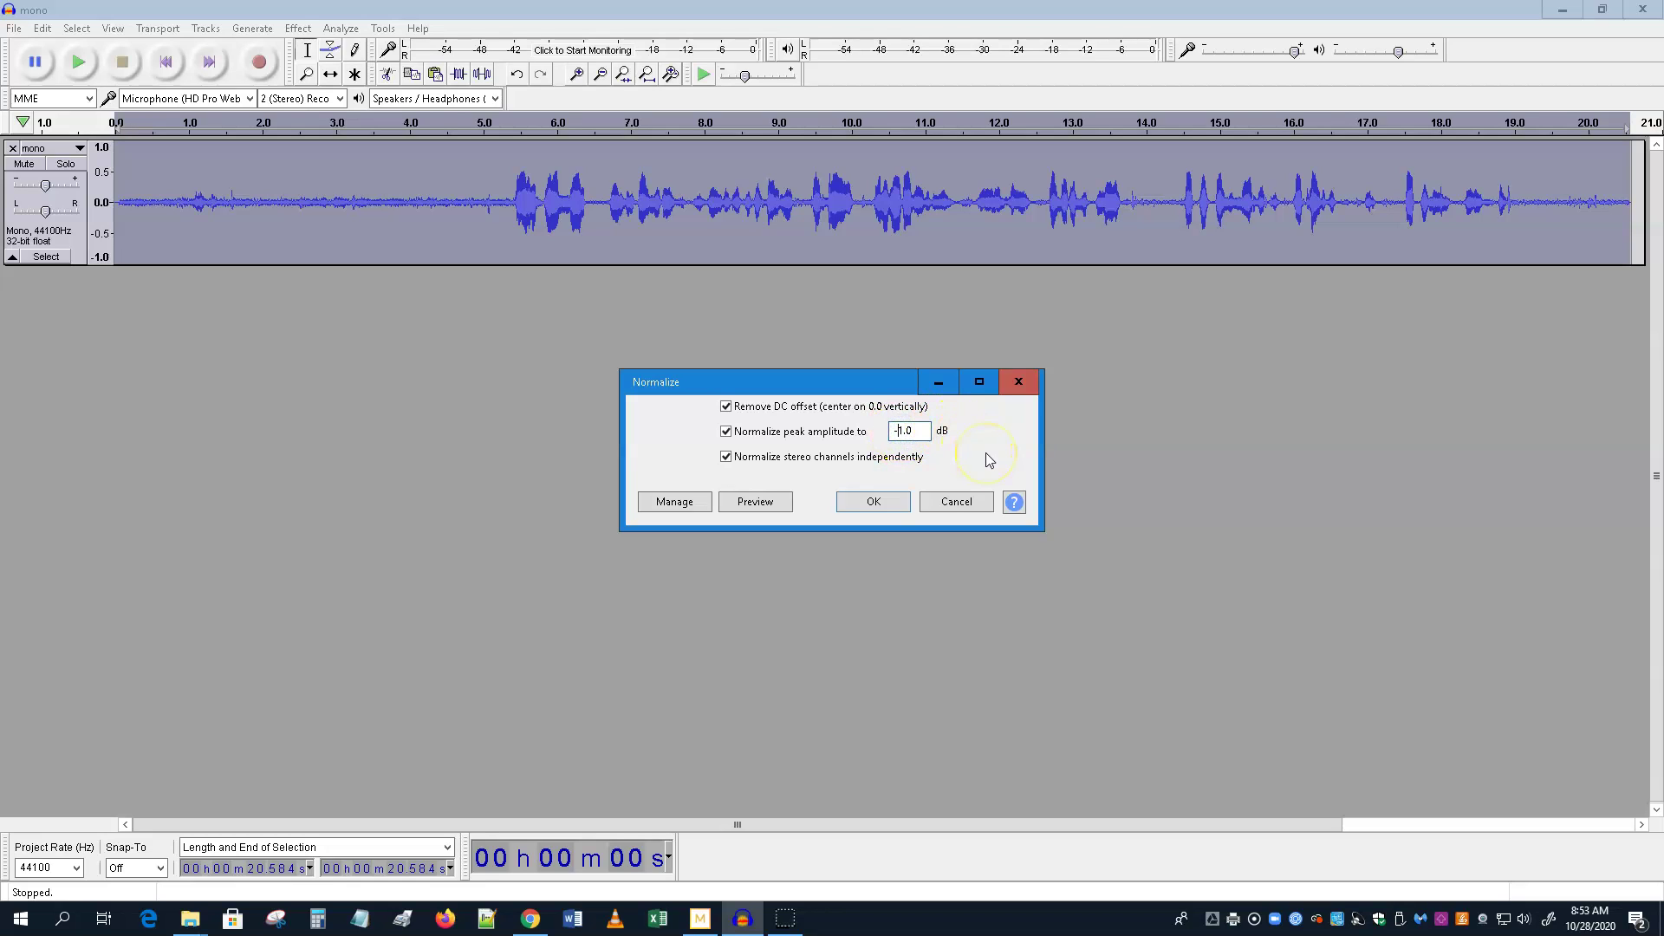
{"action": "key", "text": "Delete"}
{"action": "type", "text": "3"}
{"action": "left_click", "coordinate": [892, 503]}
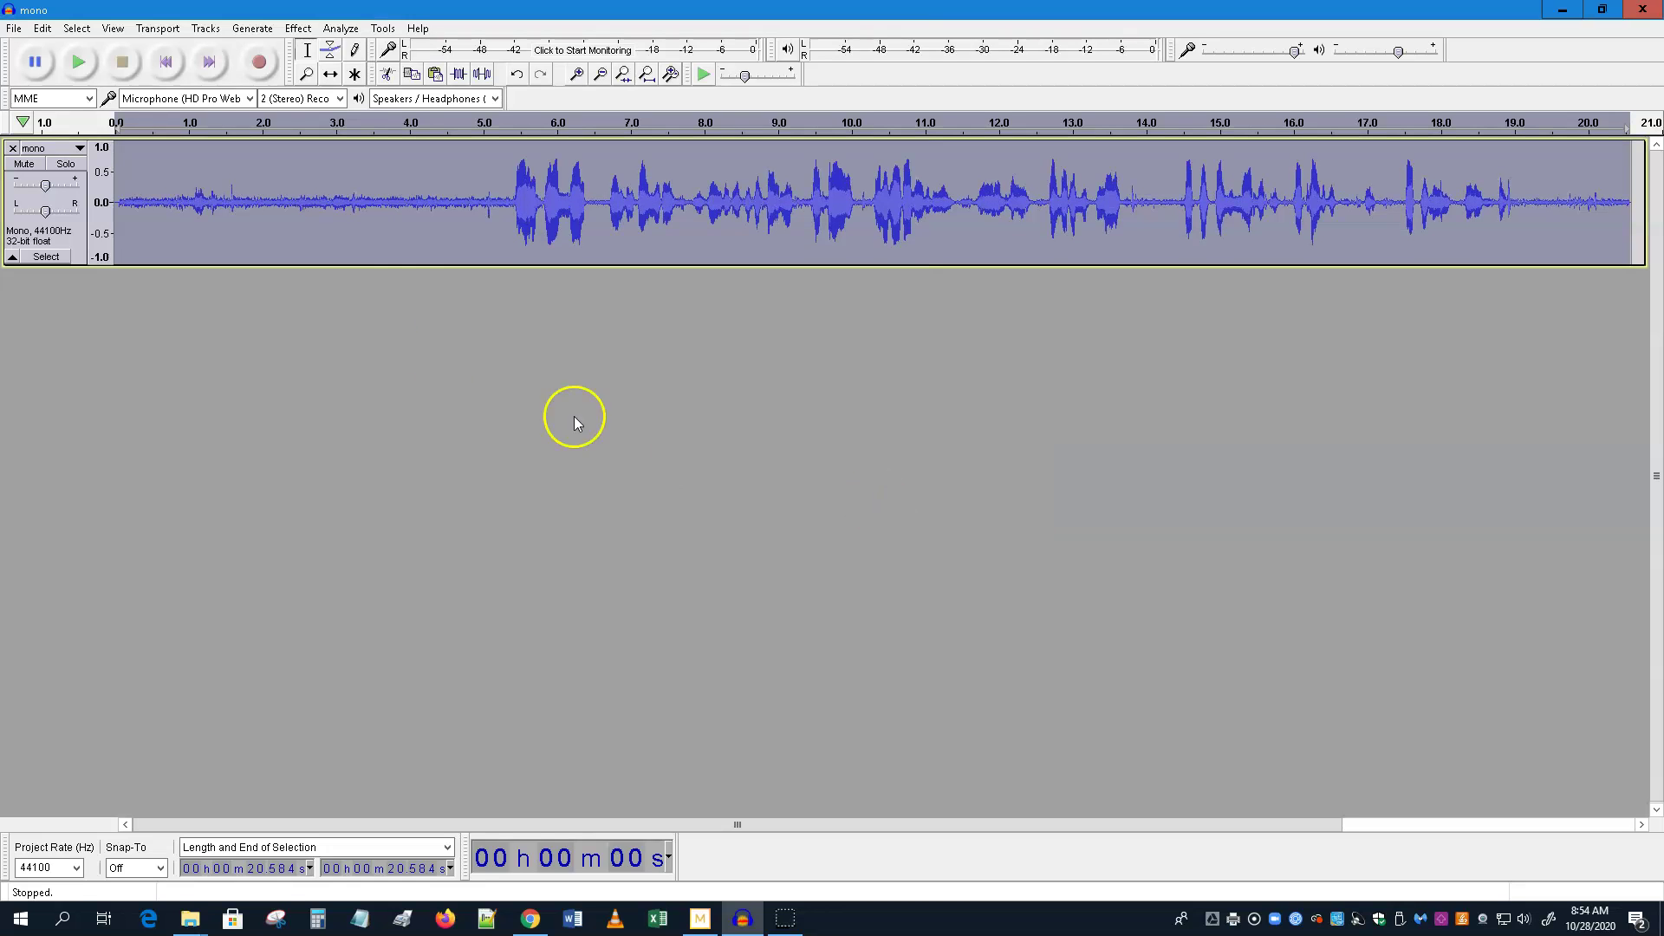
- Export the normalized mono track as bothchan.mp3 in the mono to stereo folder, with the Standard, 170-210 kbps preset
{"action": "left_click", "coordinate": [14, 28]}
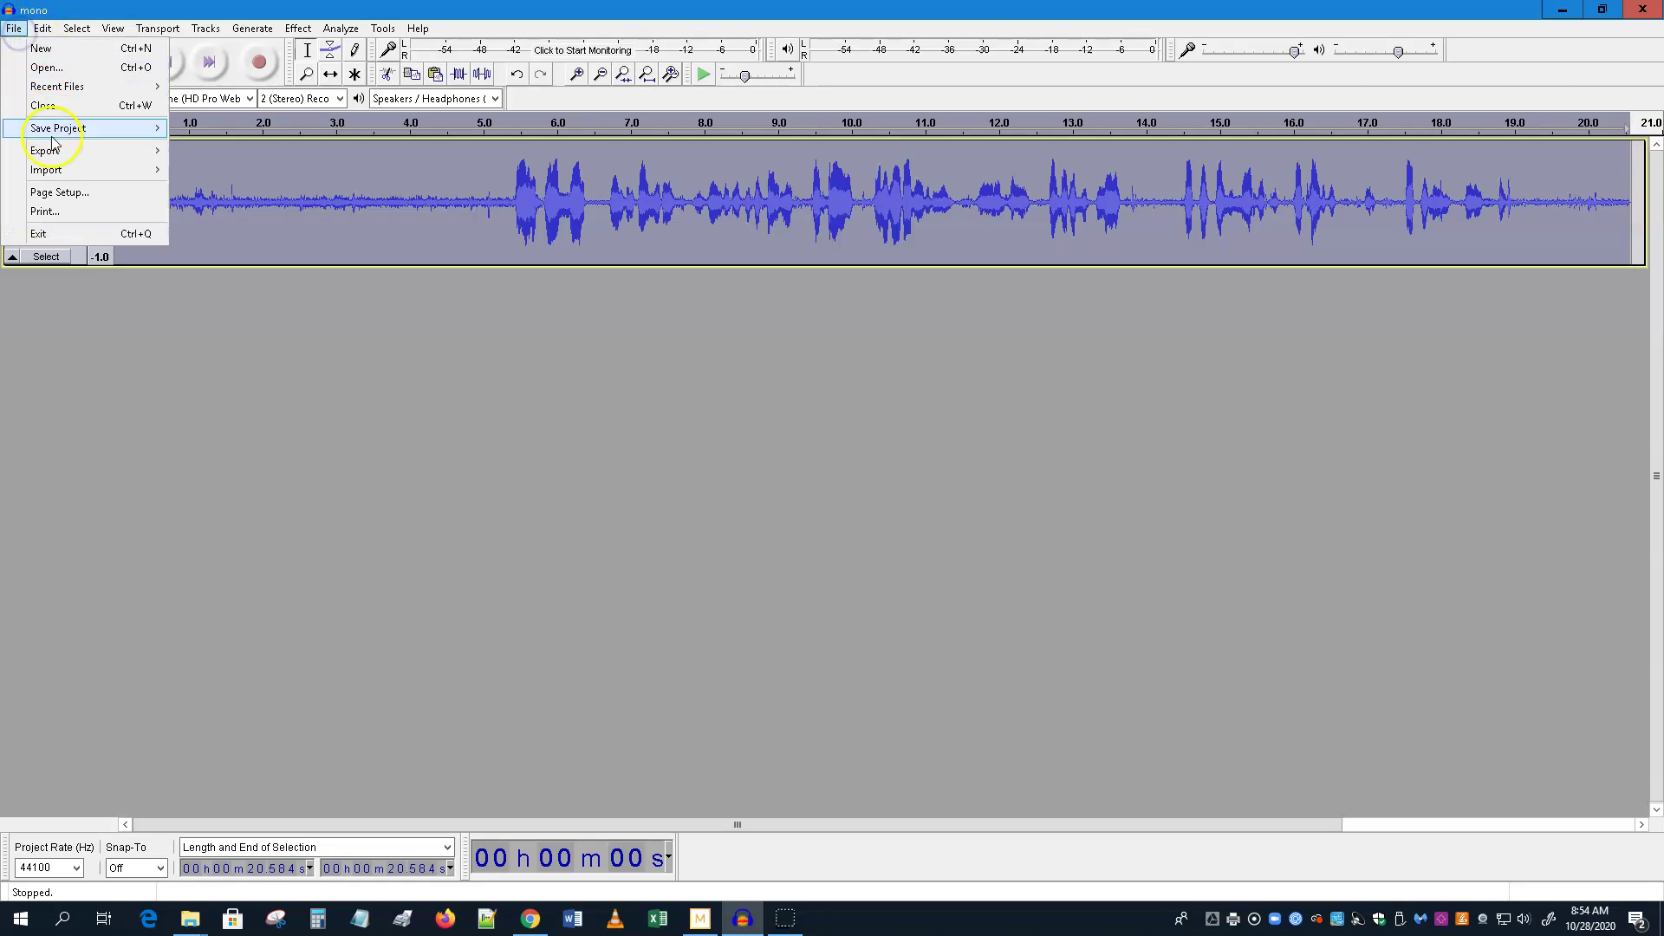
{"action": "mouse_move", "coordinate": [62, 154]}
{"action": "left_click", "coordinate": [229, 153]}
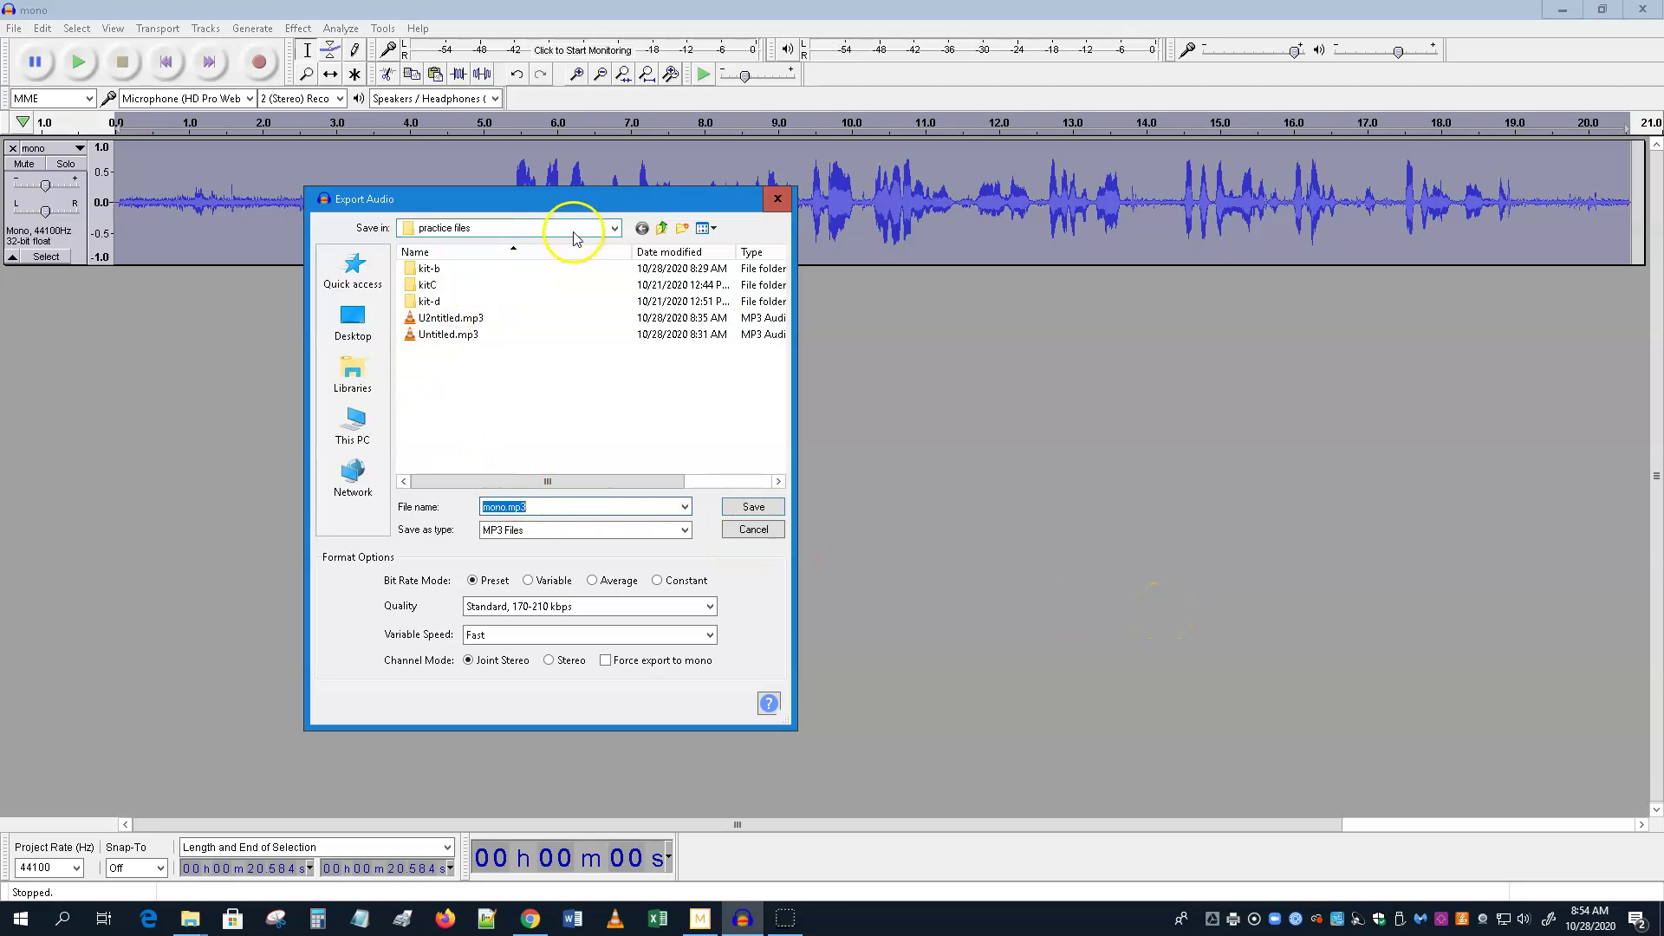
{"action": "left_click", "coordinate": [661, 228]}
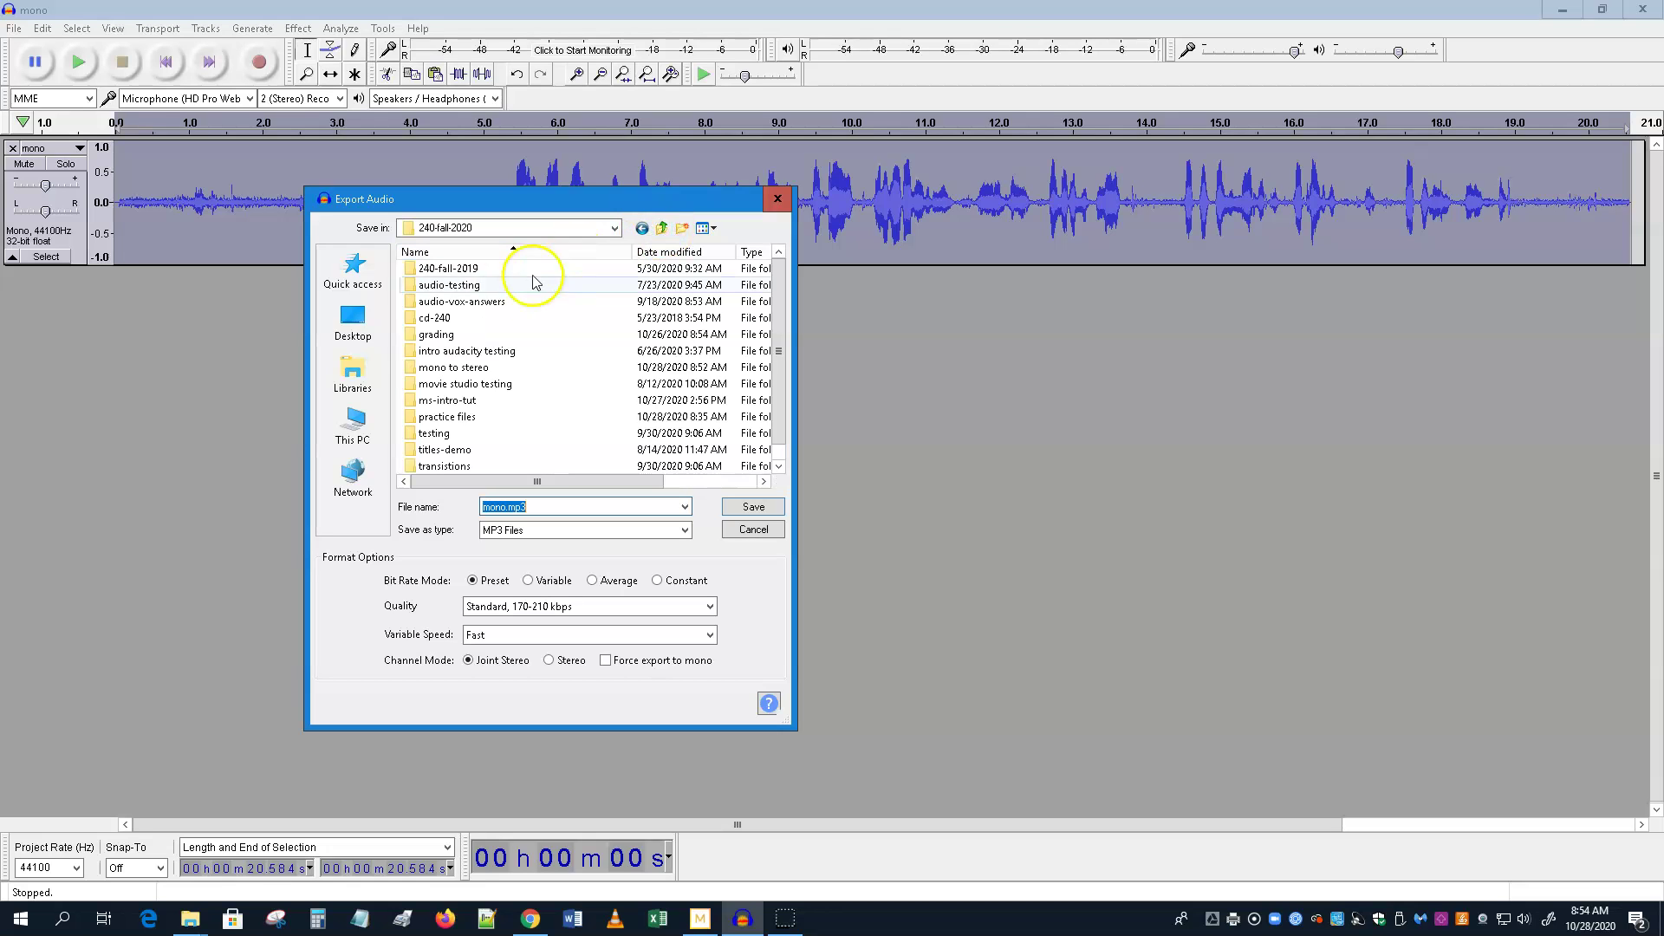
{"action": "double_click", "coordinate": [475, 369]}
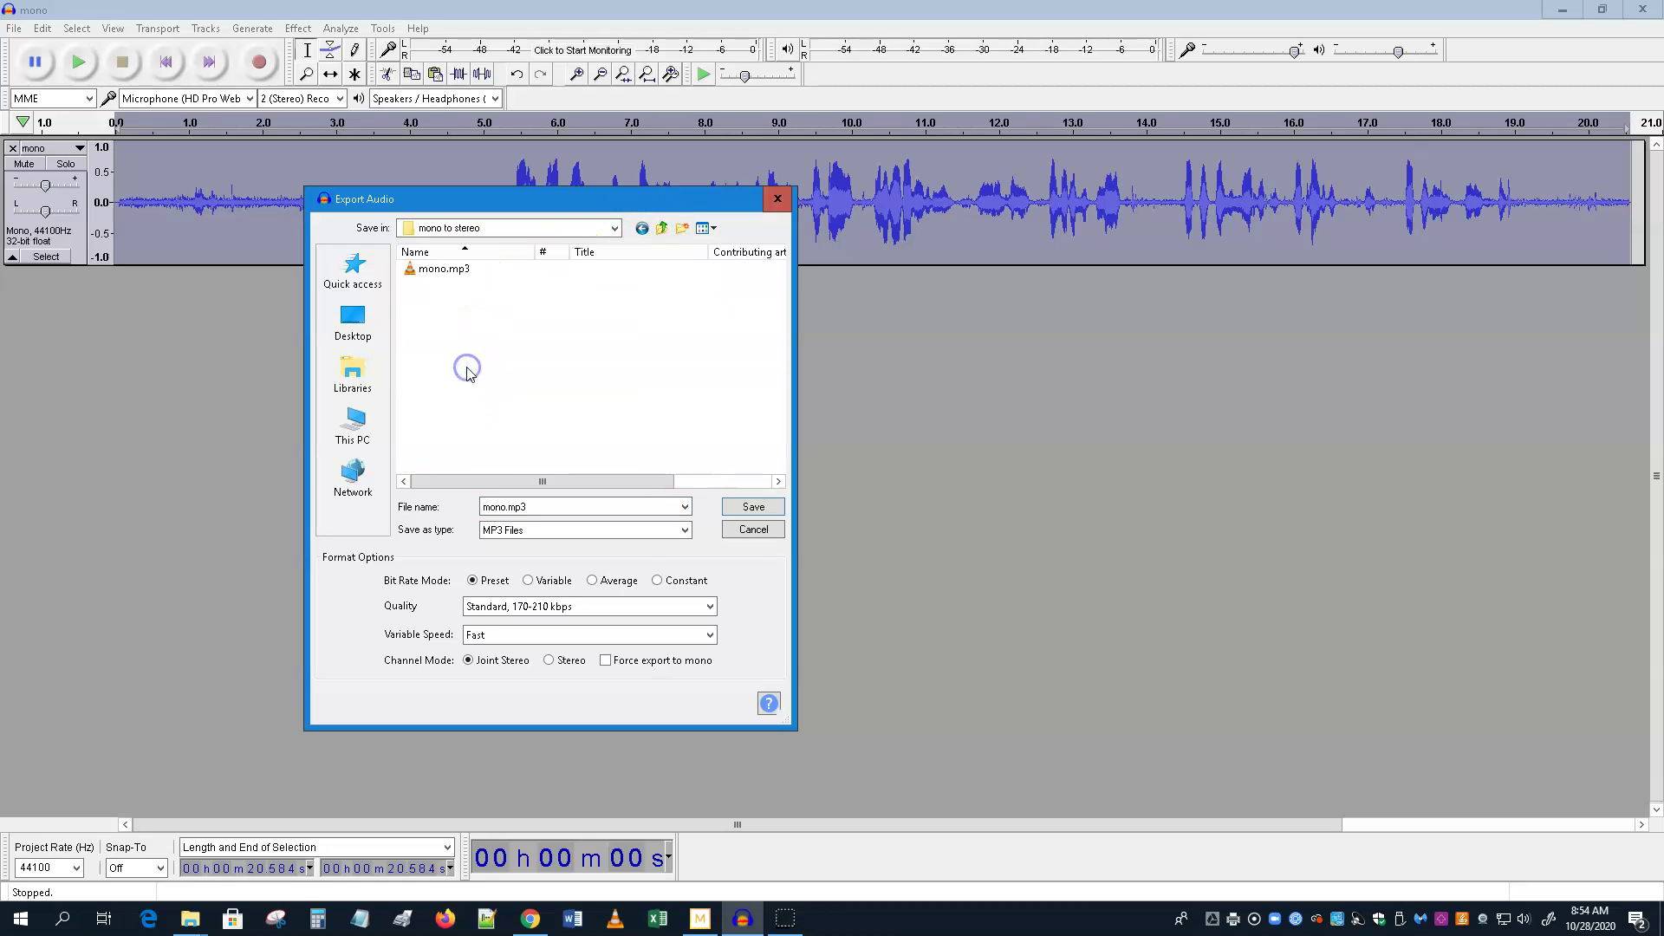
{"action": "double_click", "coordinate": [503, 507]}
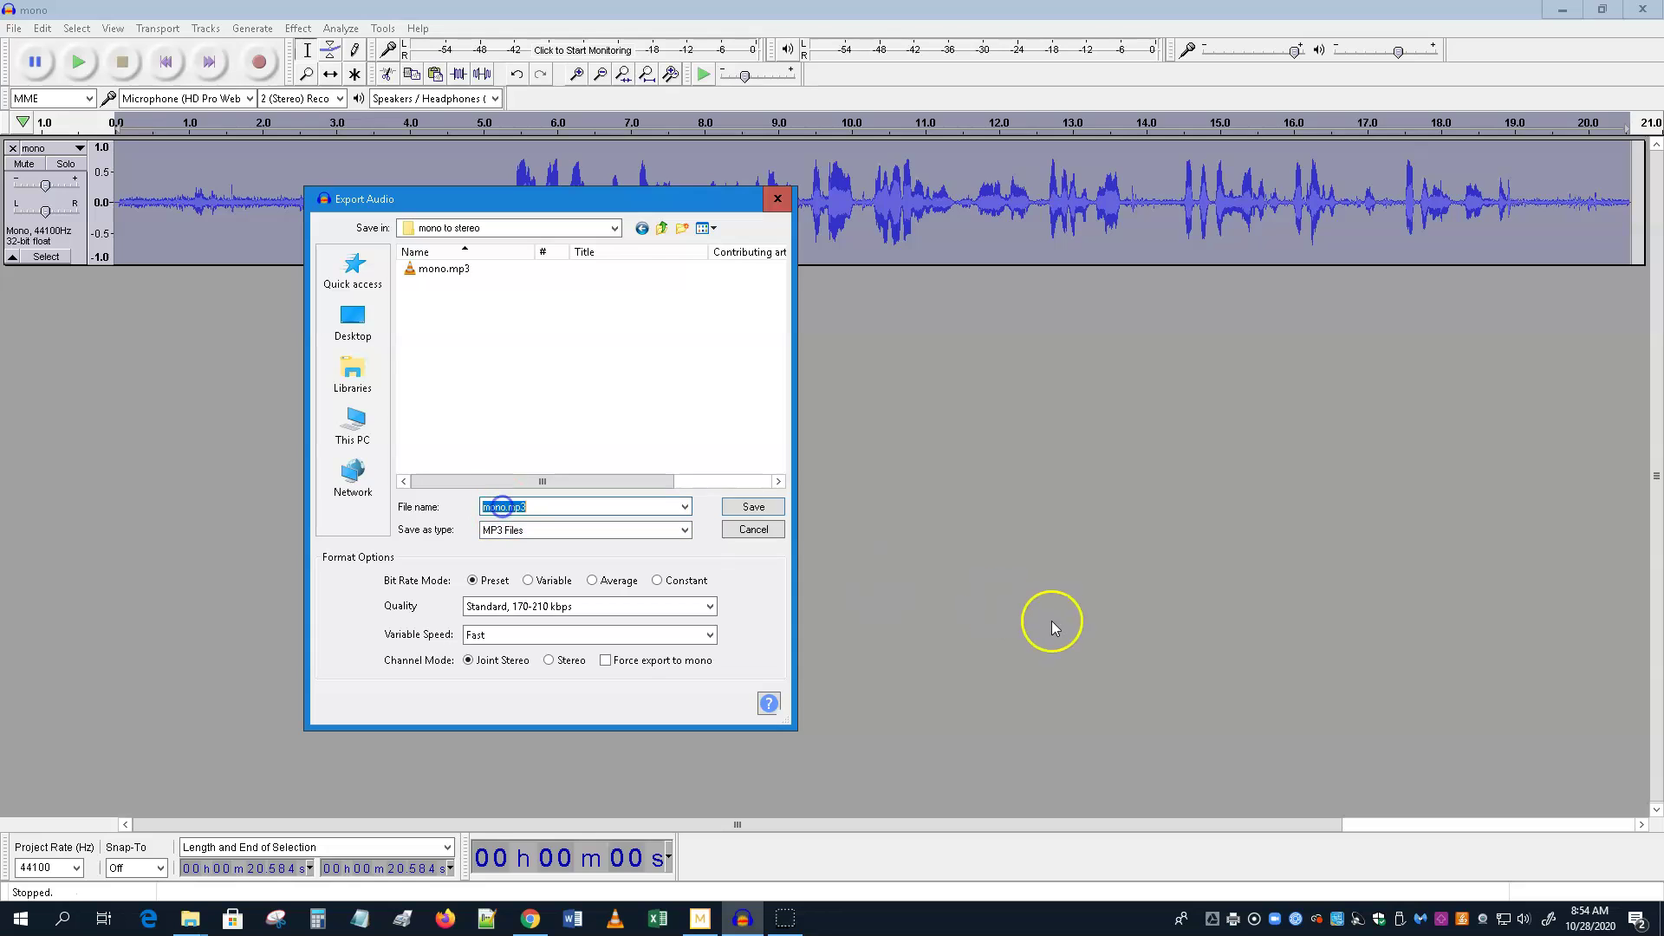
{"action": "key", "text": "End"}
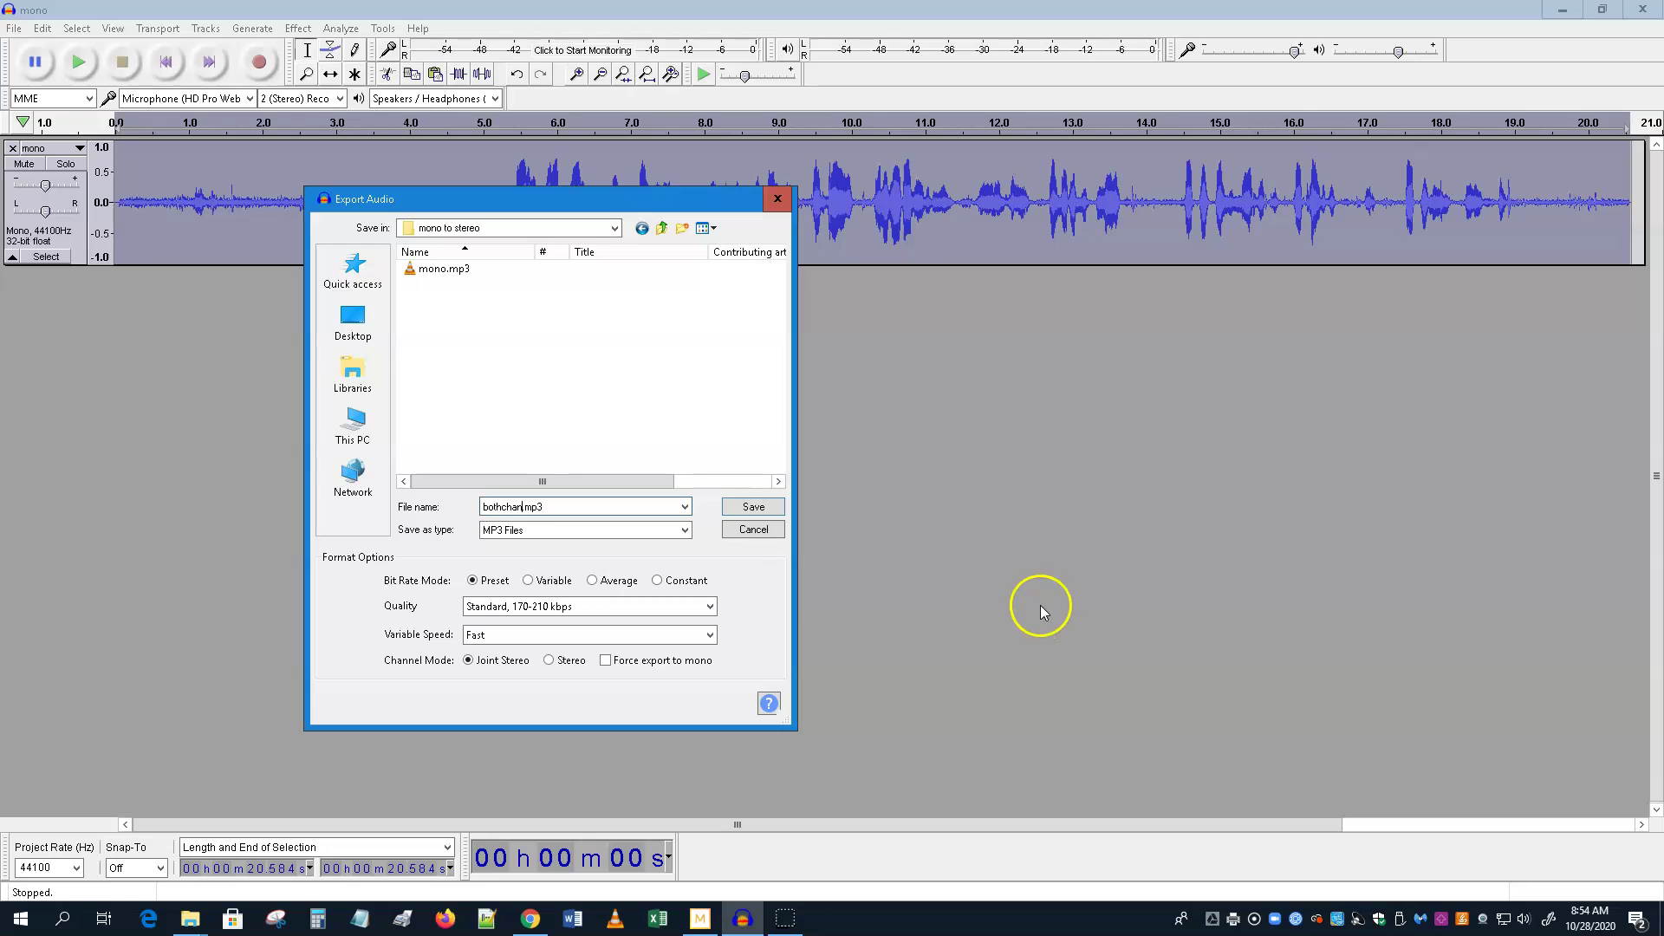
{"action": "left_click", "coordinate": [745, 507]}
{"action": "left_click", "coordinate": [898, 598]}
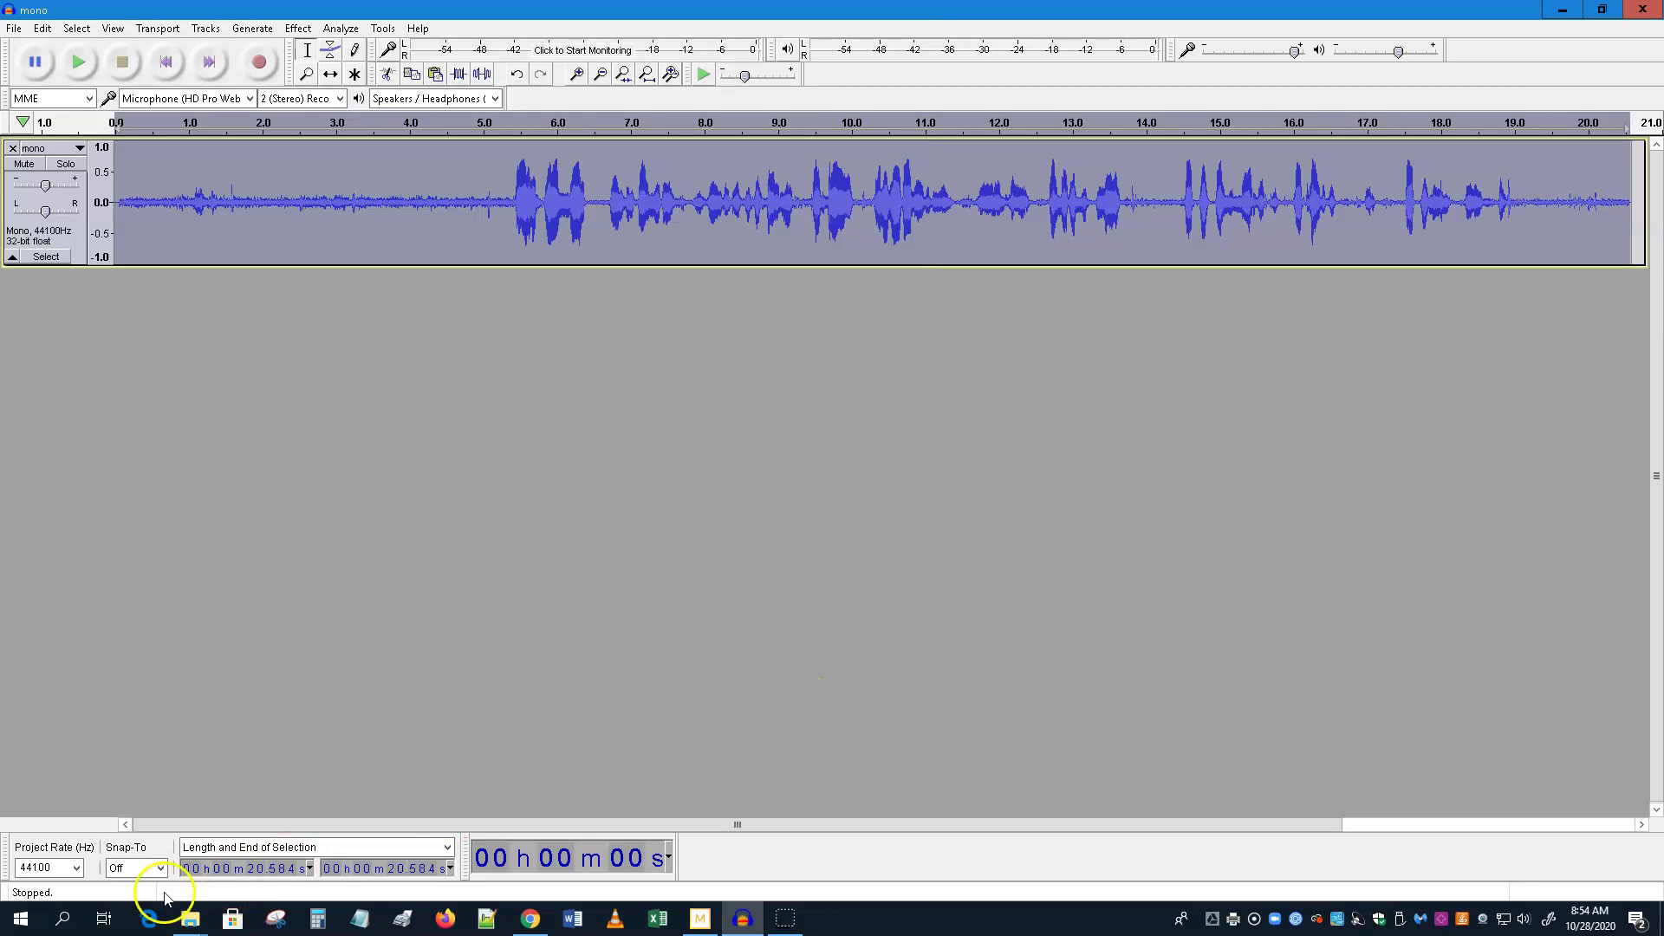
- Switch to Movie Studio and add bothchan.mp3 from the mono to stereo folder to the Audio track, after the existing clip
{"action": "mouse_move", "coordinate": [187, 926]}
{"action": "left_click", "coordinate": [223, 848]}
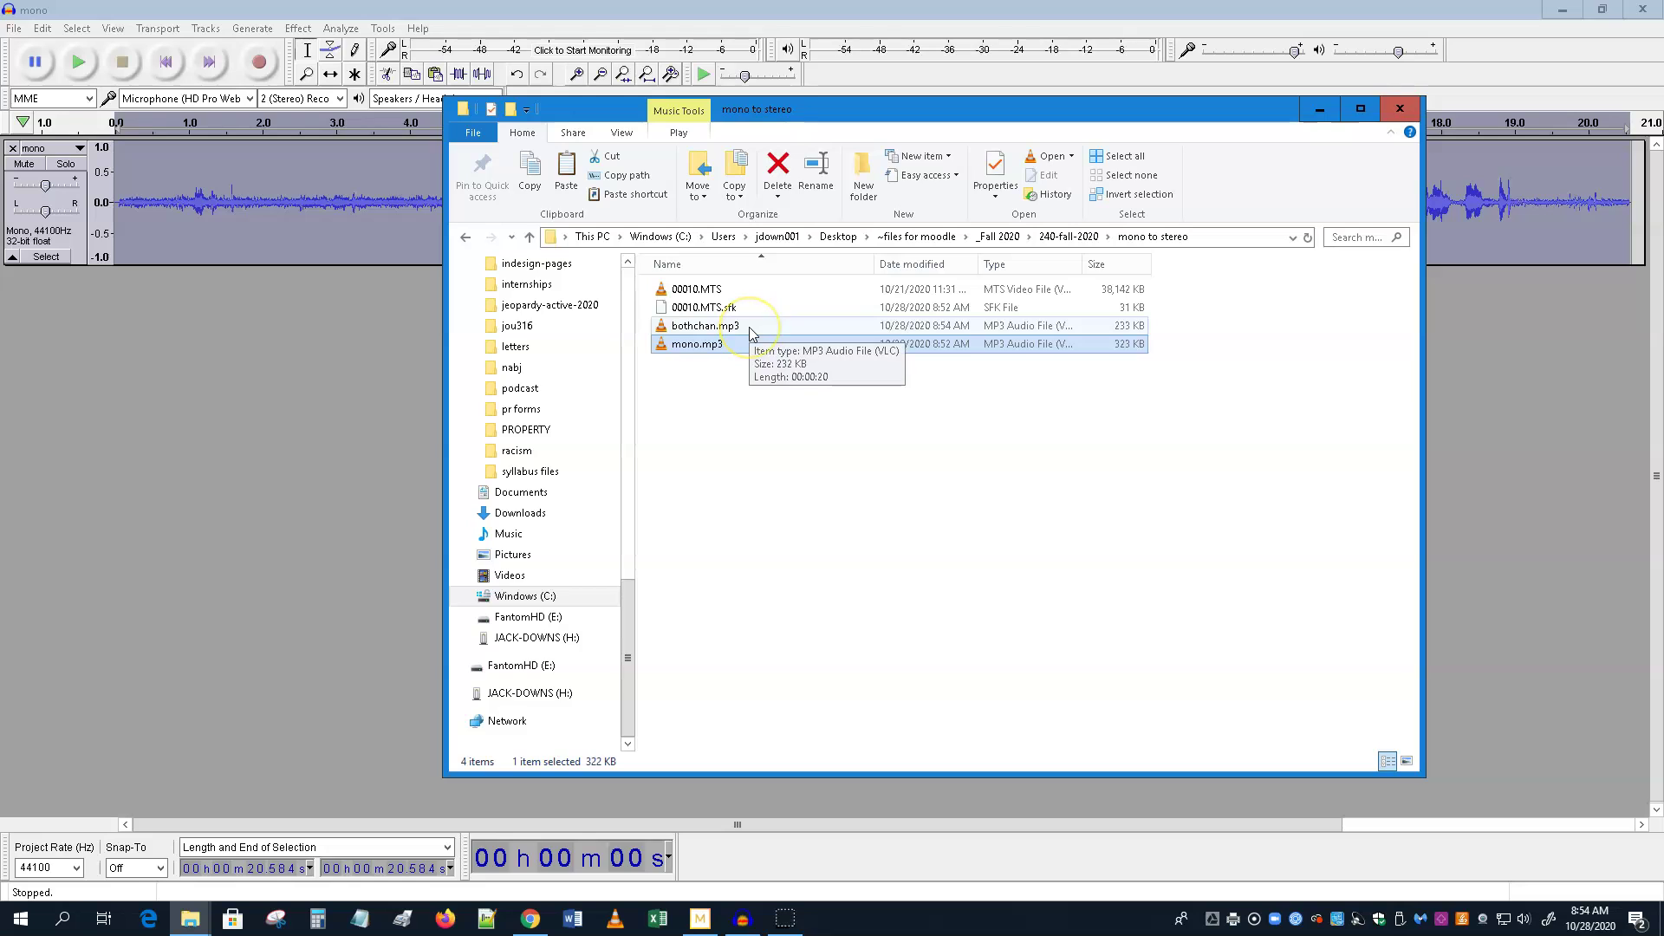
{"action": "left_click", "coordinate": [699, 924]}
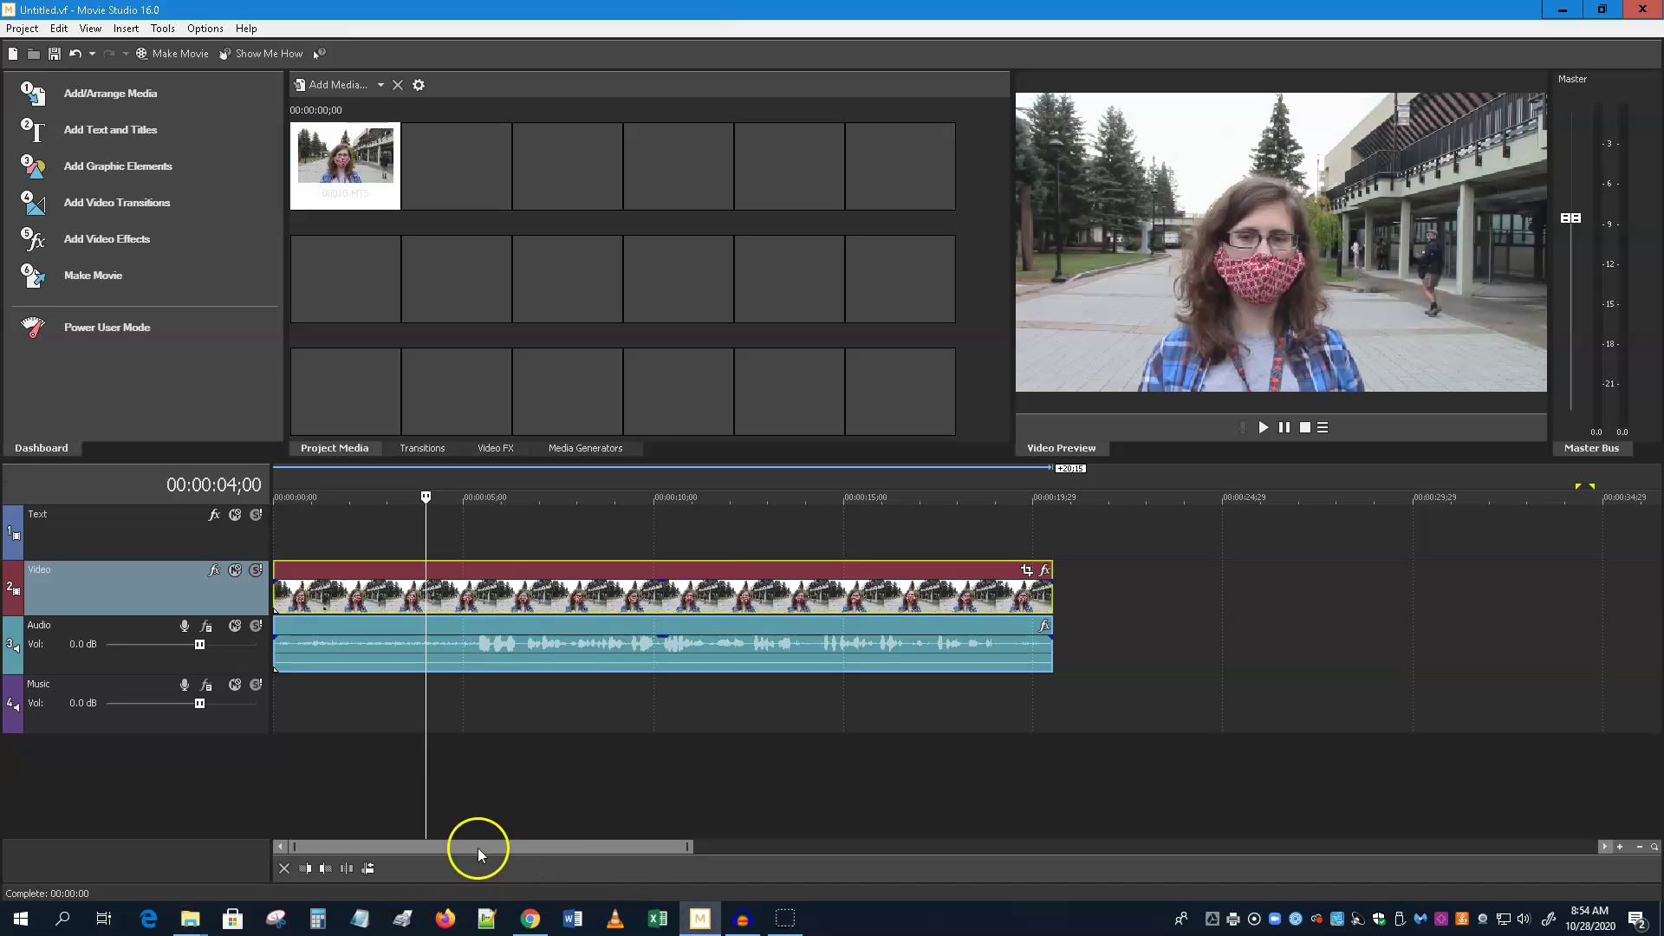
{"action": "mouse_move", "coordinate": [189, 919]}
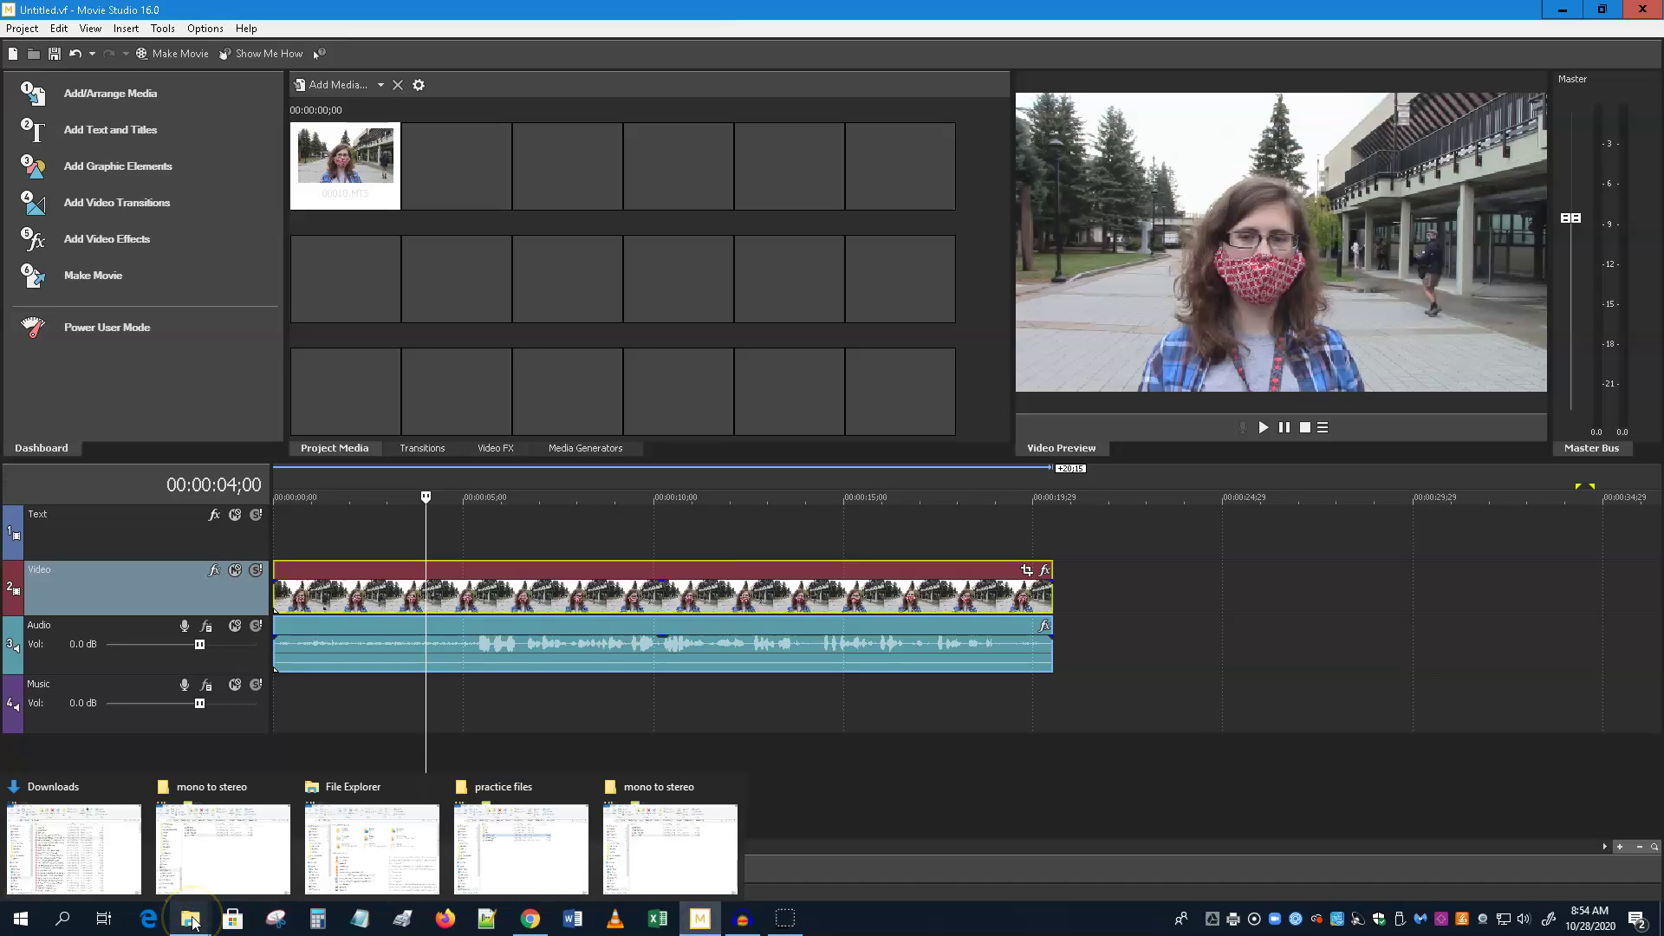
{"action": "left_click", "coordinate": [224, 867]}
{"action": "left_click_drag", "start_coordinate": [681, 326], "coordinate": [1543, 663]}
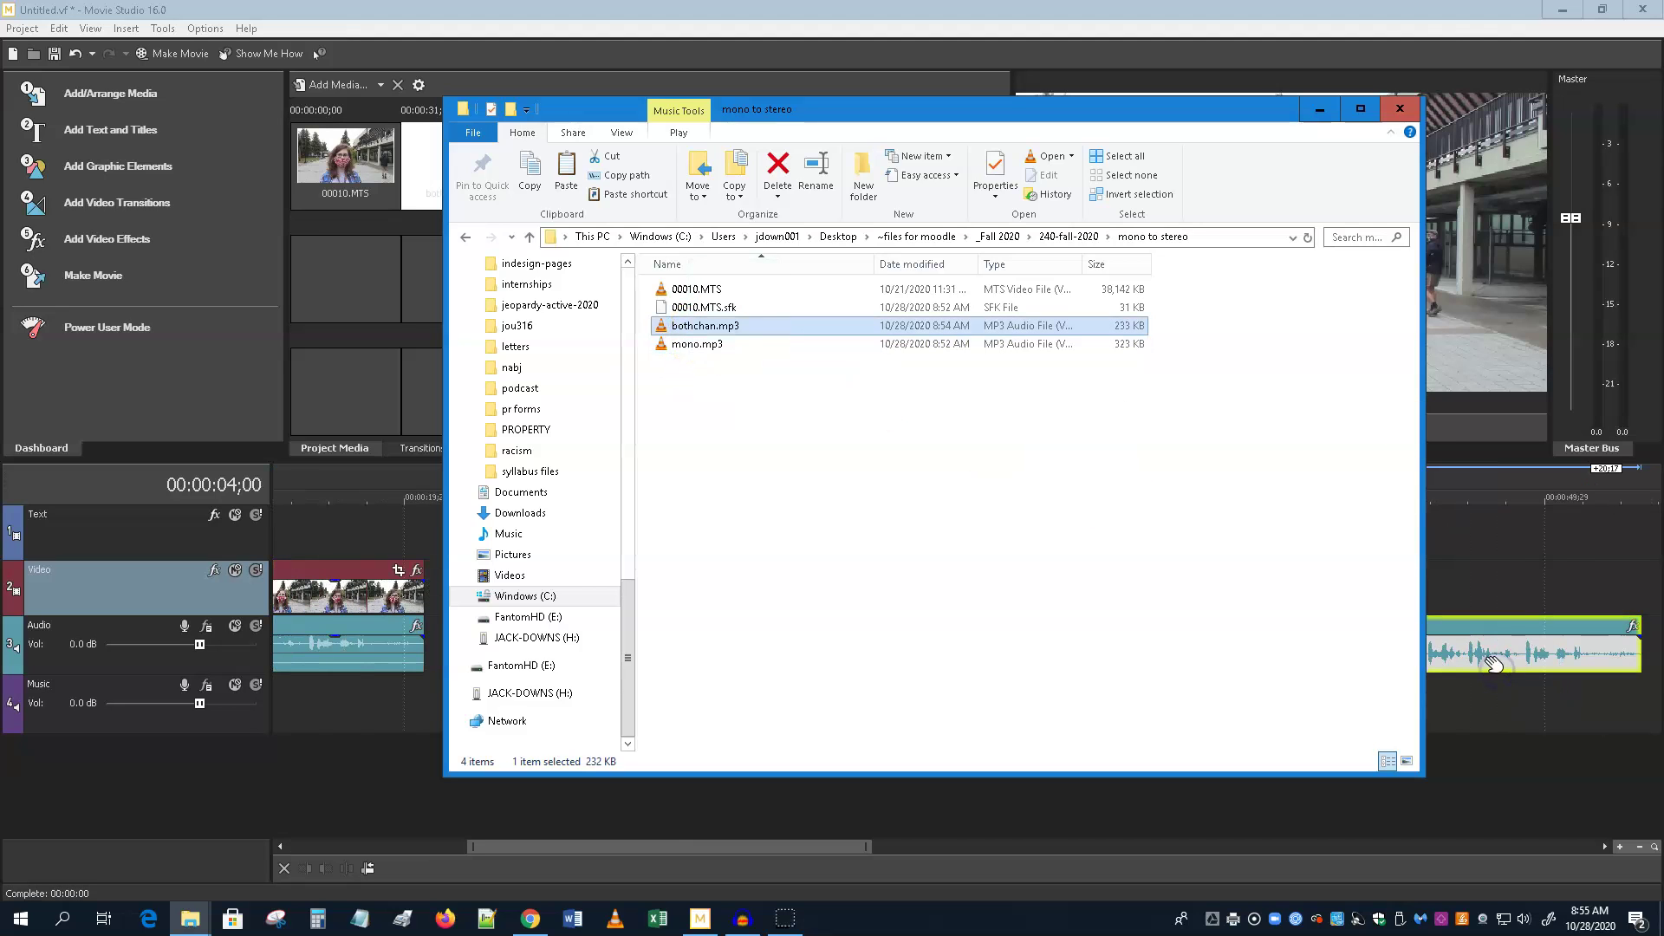
{"action": "left_click", "coordinate": [1320, 107]}
- Move the bothchan.mp3 event down to the Music track and shift it earlier to start at about 00:00:09;10
{"action": "left_click_drag", "start_coordinate": [989, 620], "coordinate": [523, 713]}
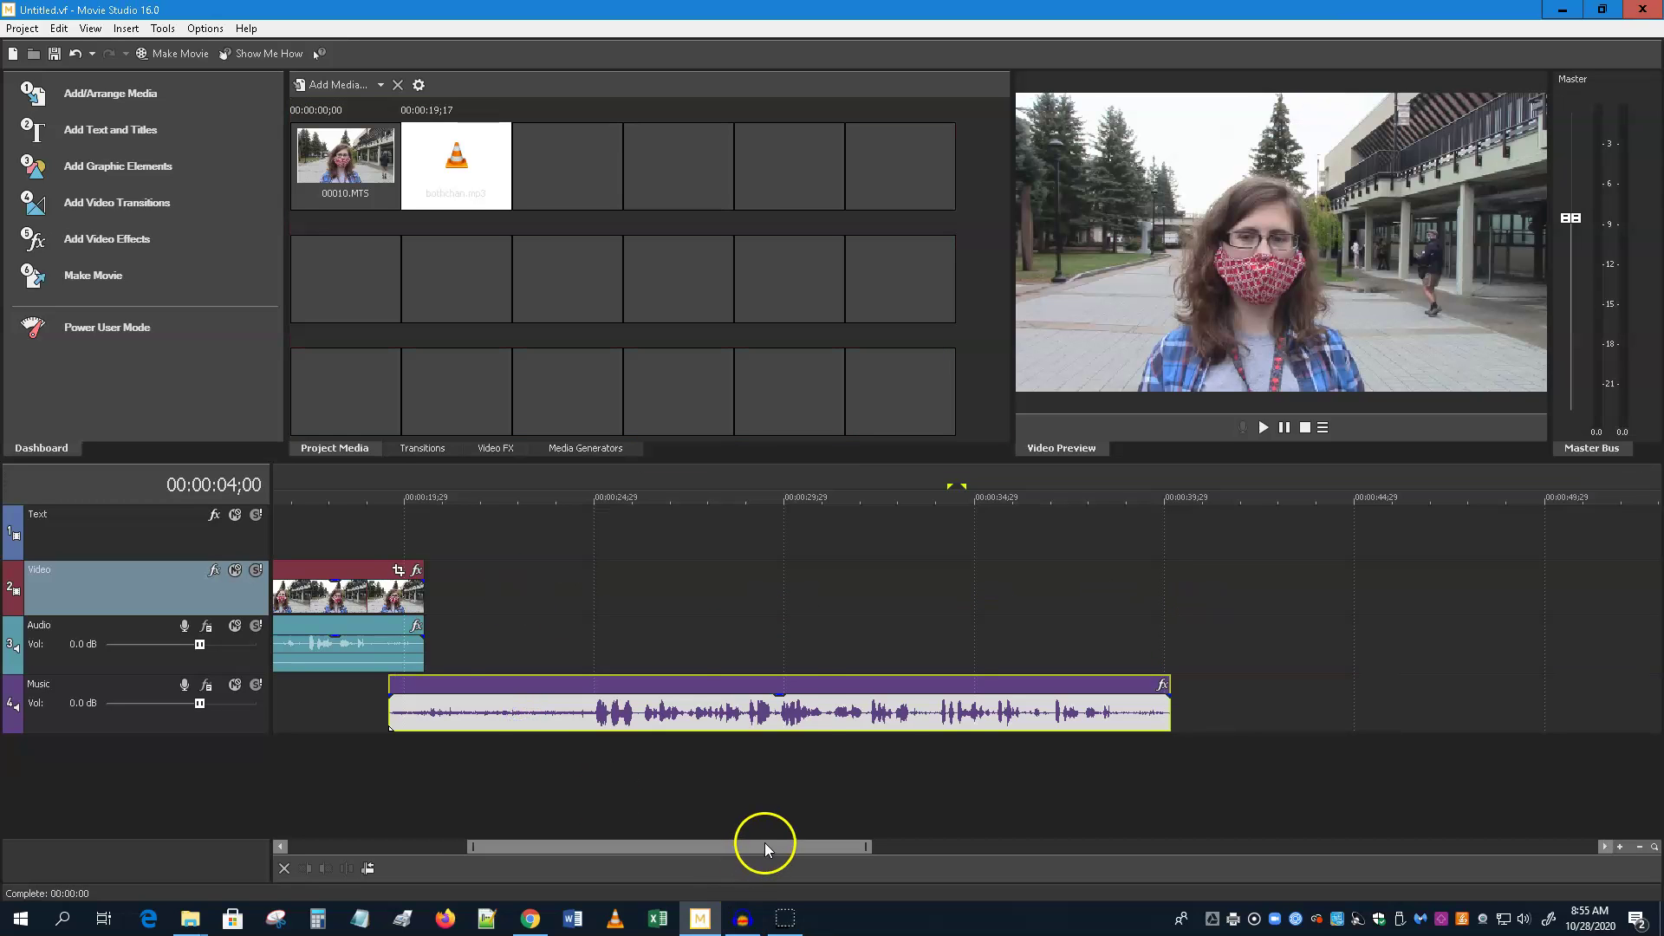
{"action": "left_click_drag", "start_coordinate": [764, 843], "coordinate": [563, 854]}
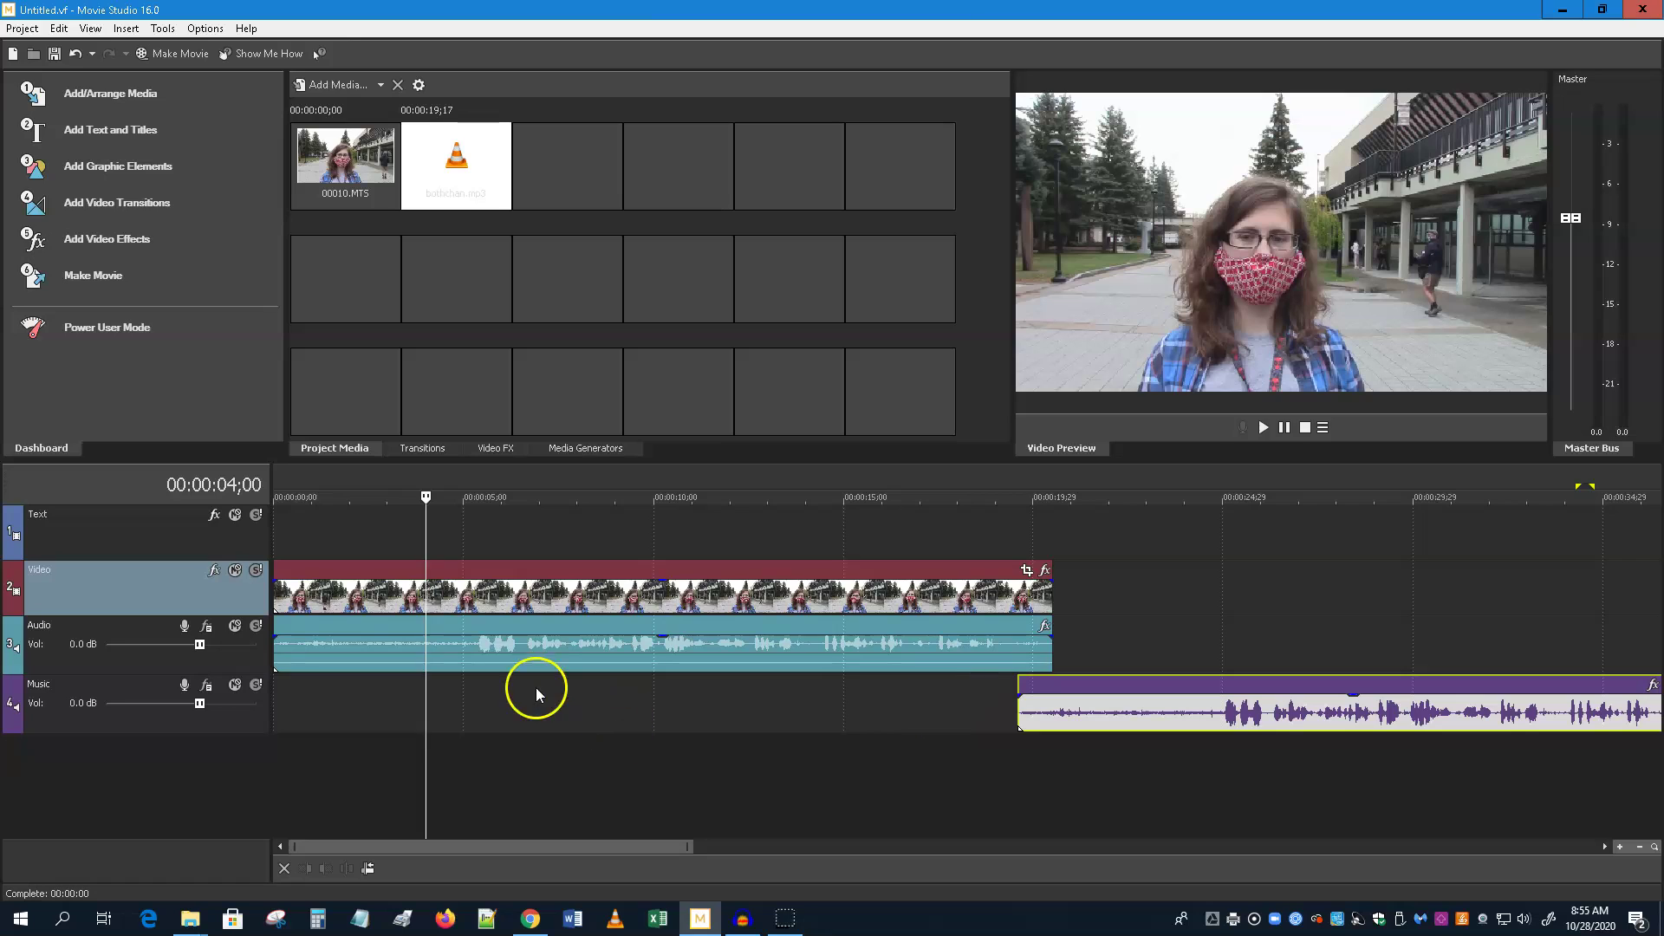
{"action": "left_click", "coordinate": [488, 643]}
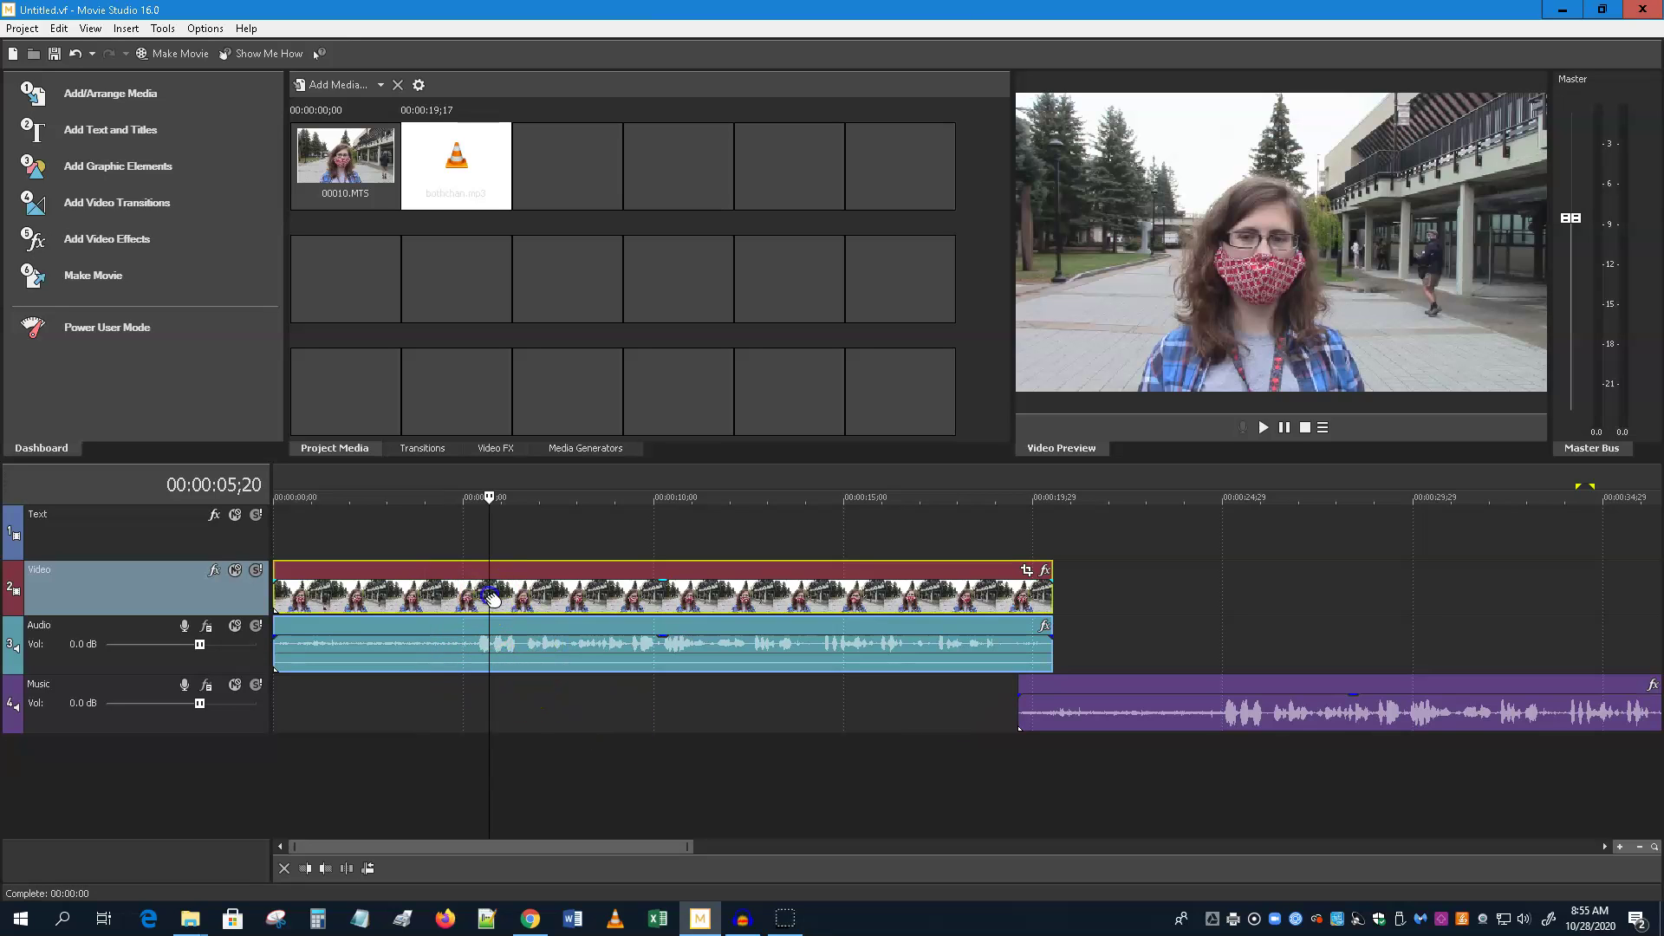
{"action": "left_click_drag", "start_coordinate": [574, 583], "coordinate": [530, 592]}
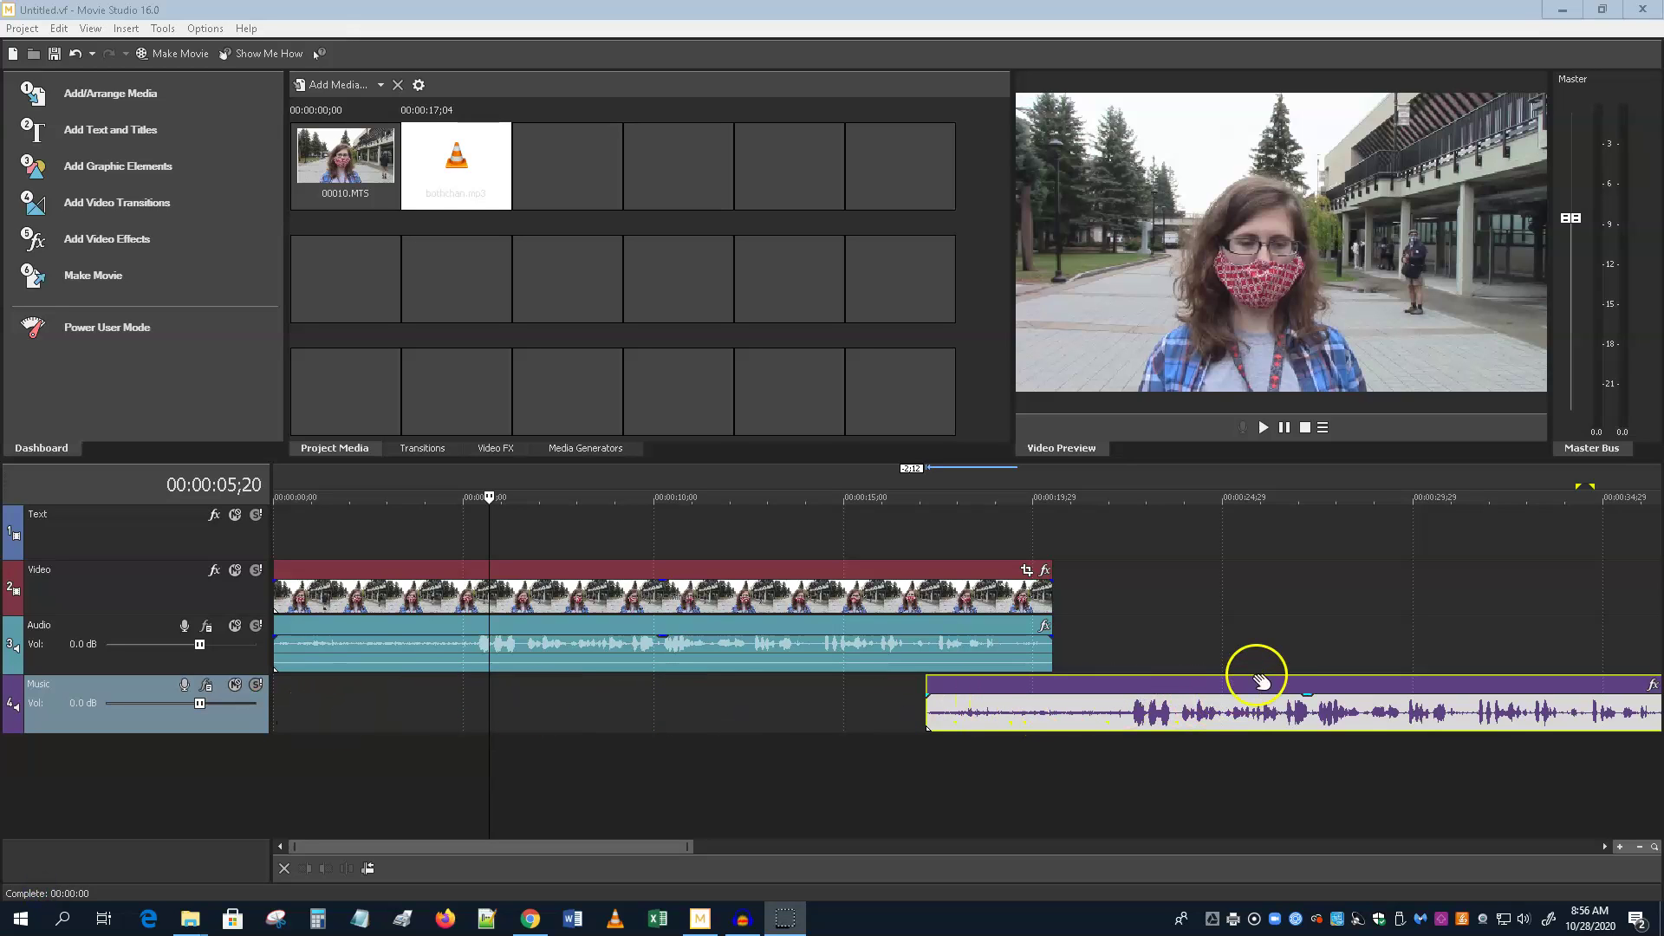
{"action": "left_click_drag", "start_coordinate": [1276, 689], "coordinate": [982, 694]}
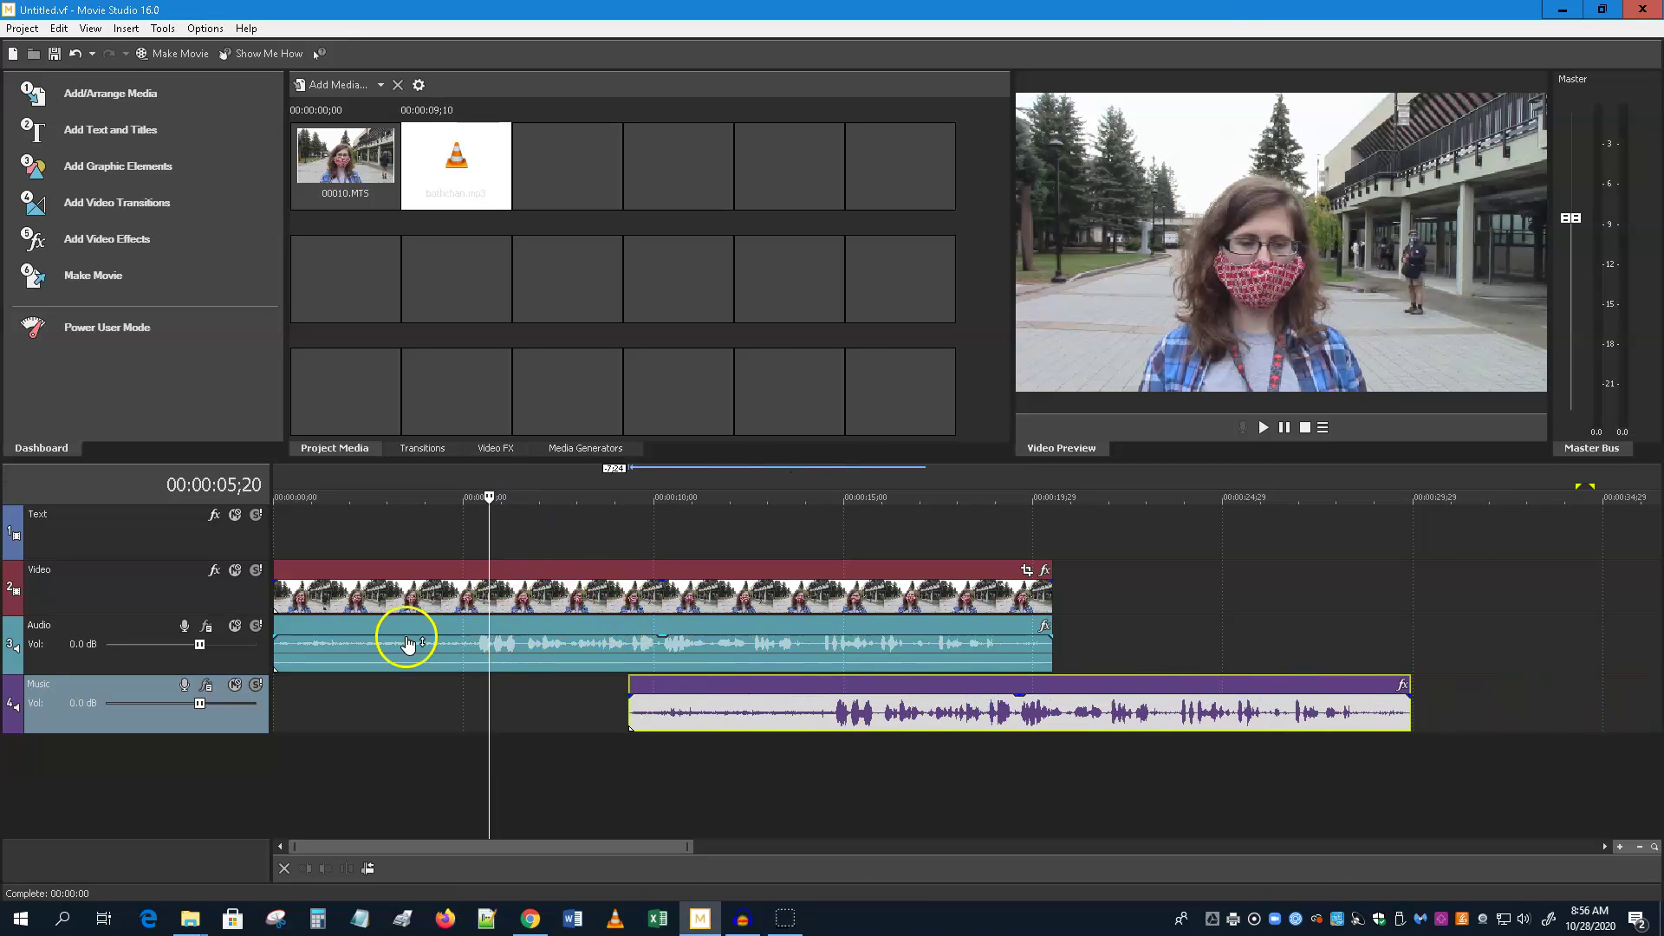
- Remove the video's original audio event from its group so it can be selected separately from the video
{"action": "left_click", "coordinate": [377, 632]}
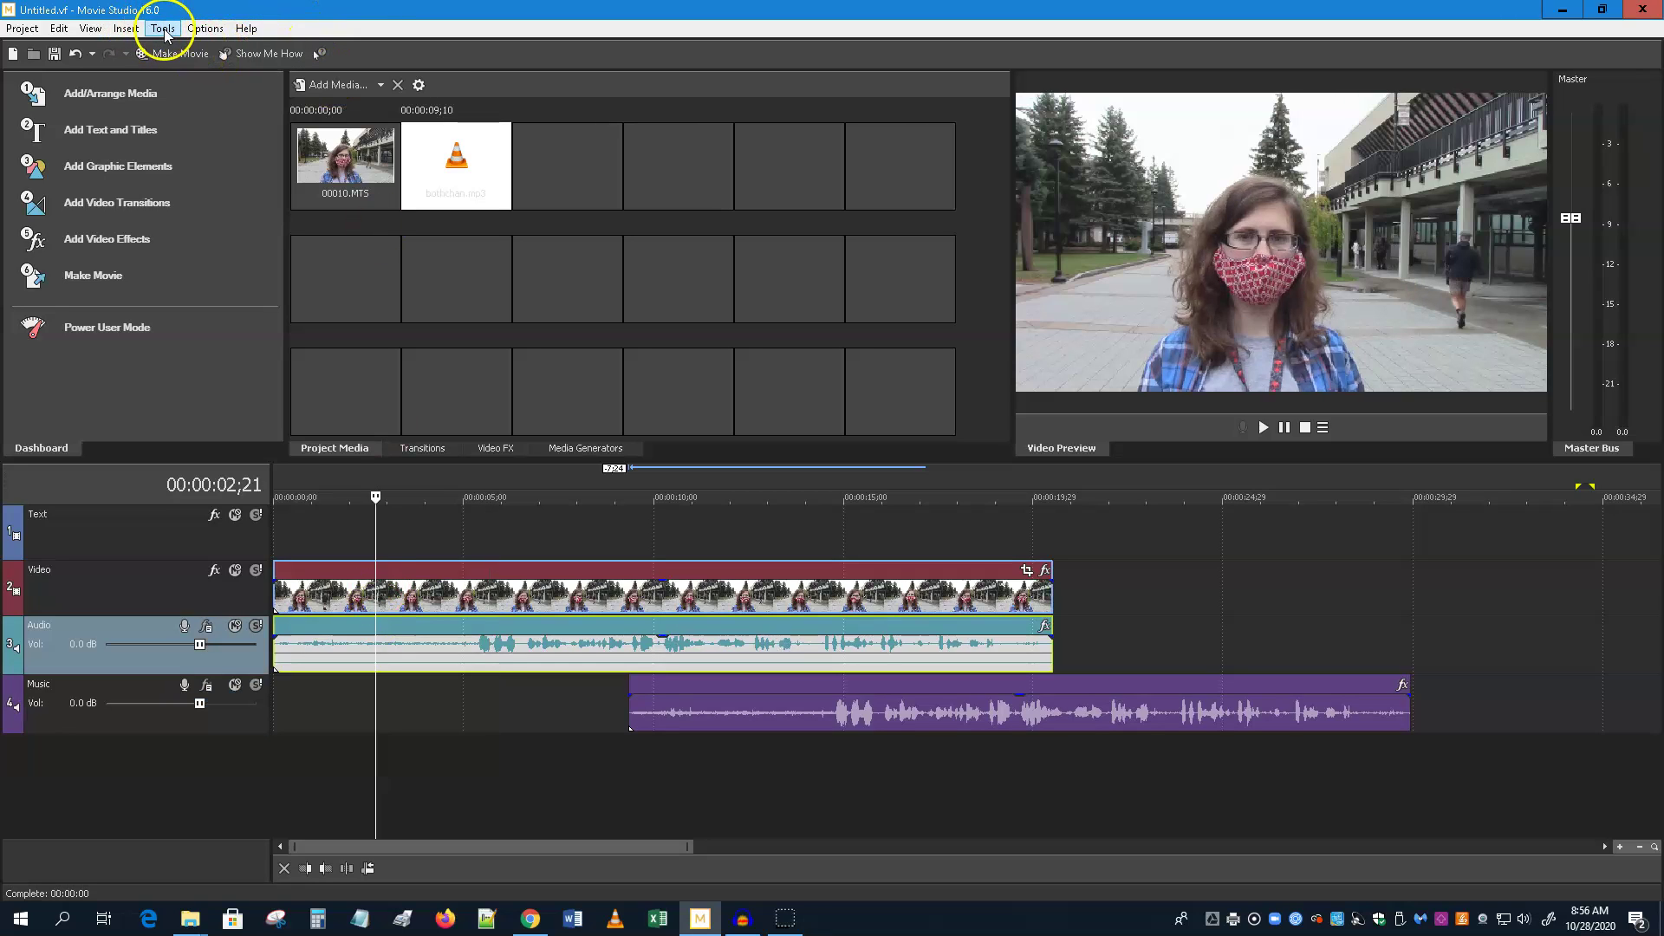
{"action": "left_click", "coordinate": [59, 29]}
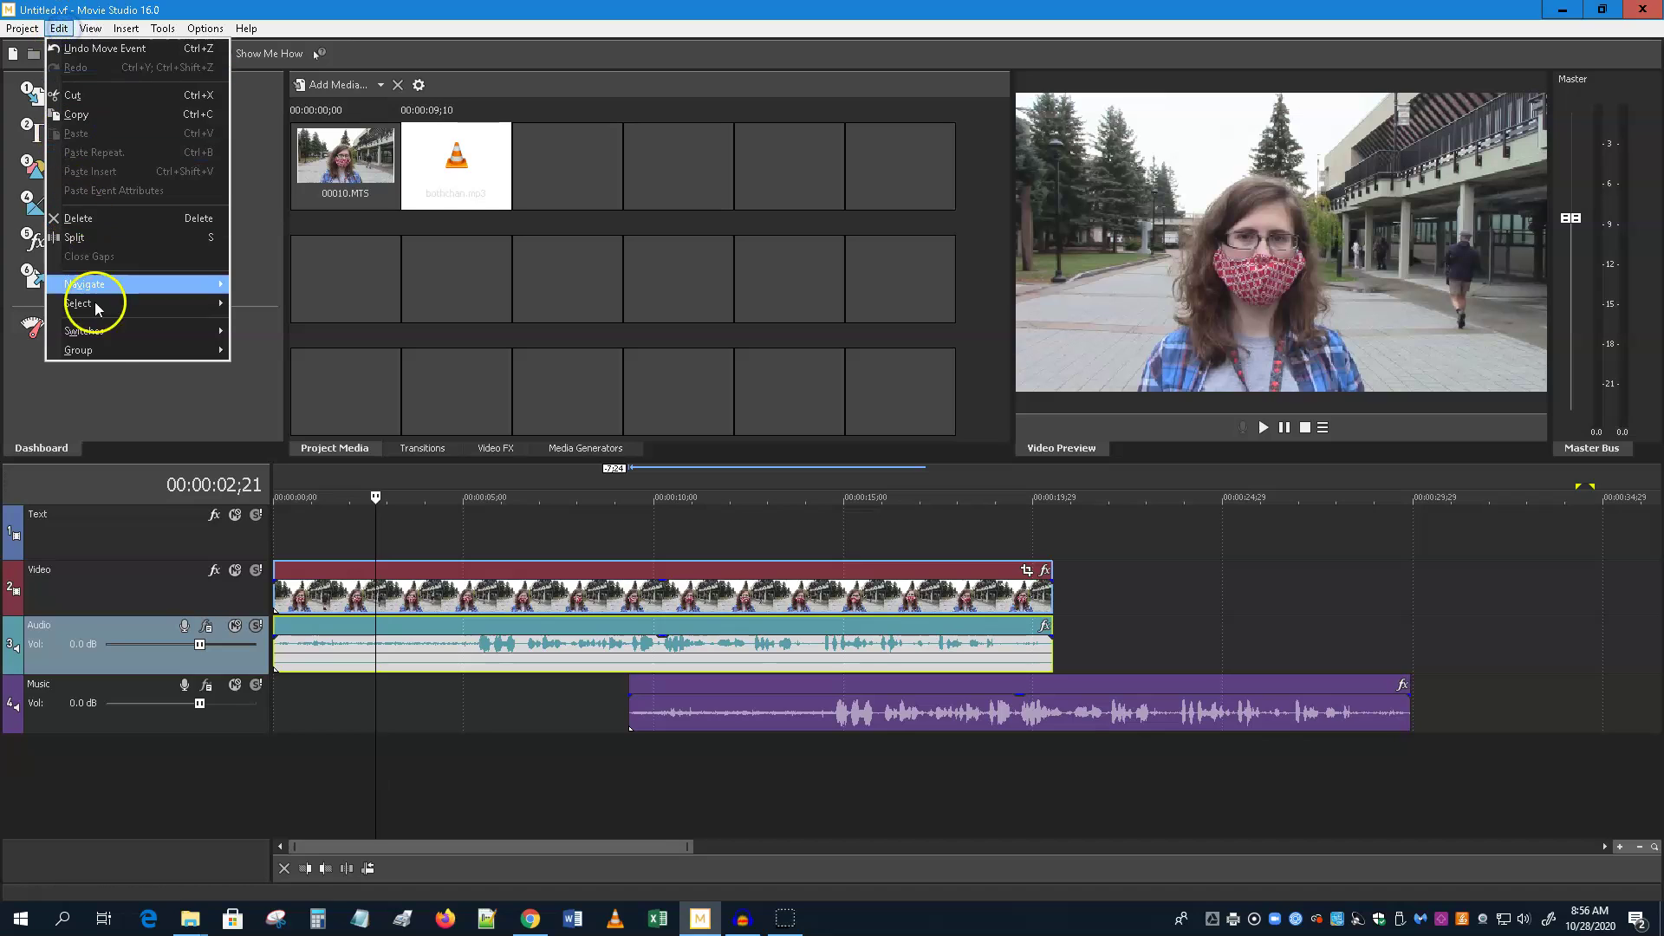
{"action": "mouse_move", "coordinate": [109, 351]}
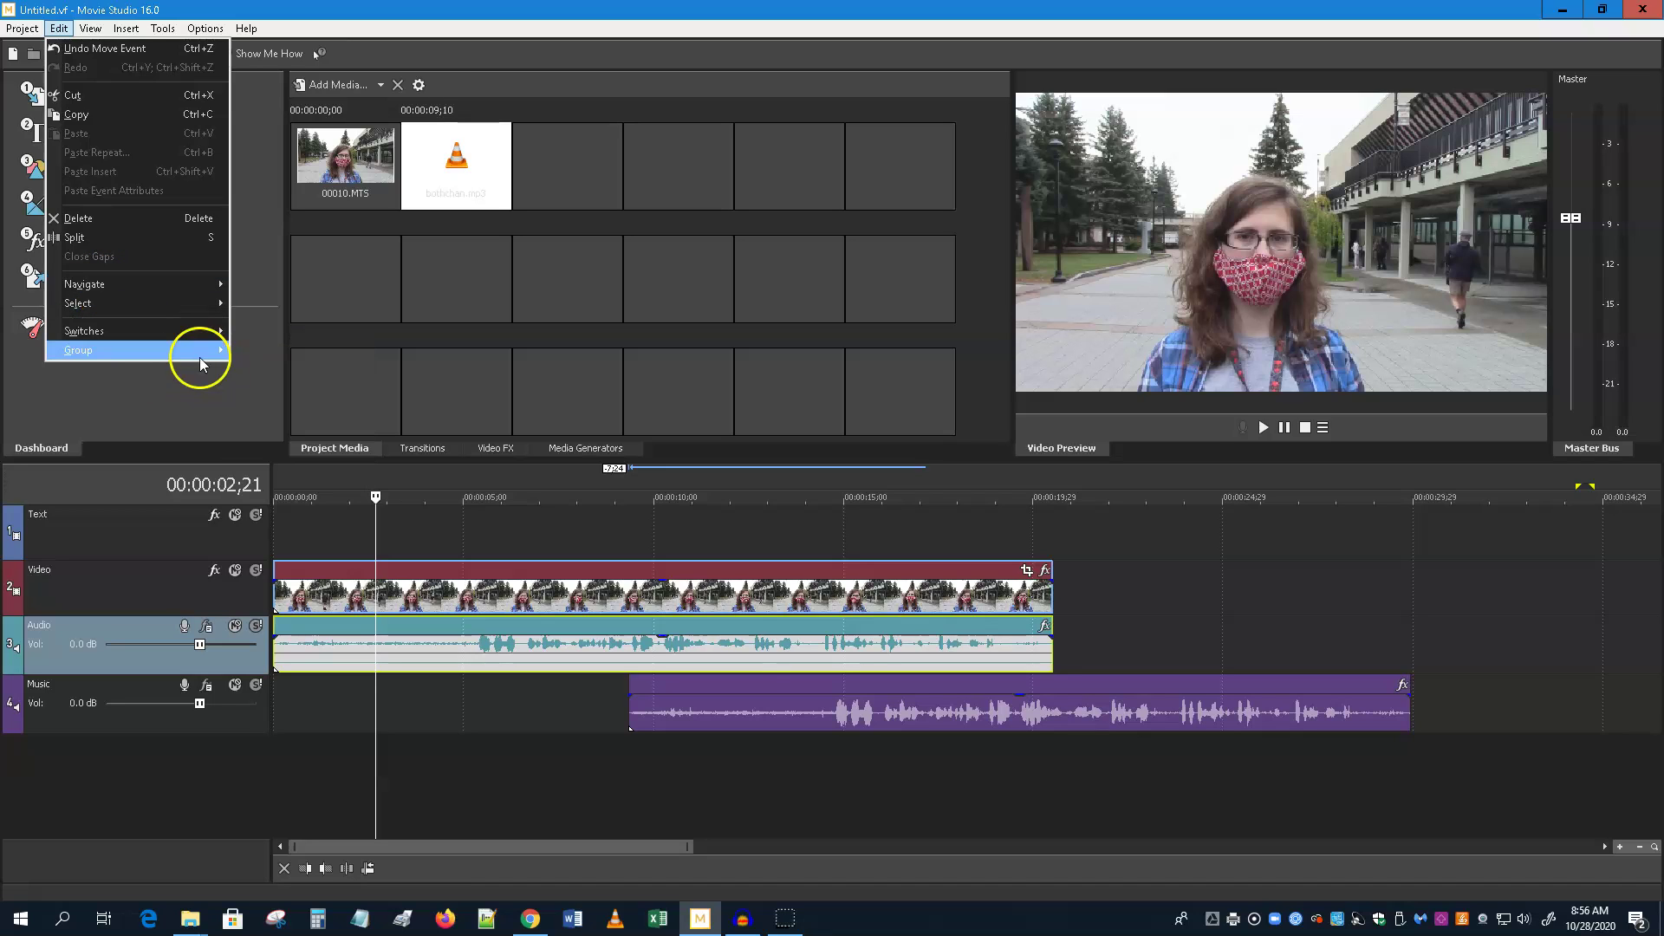
{"action": "left_click", "coordinate": [295, 378]}
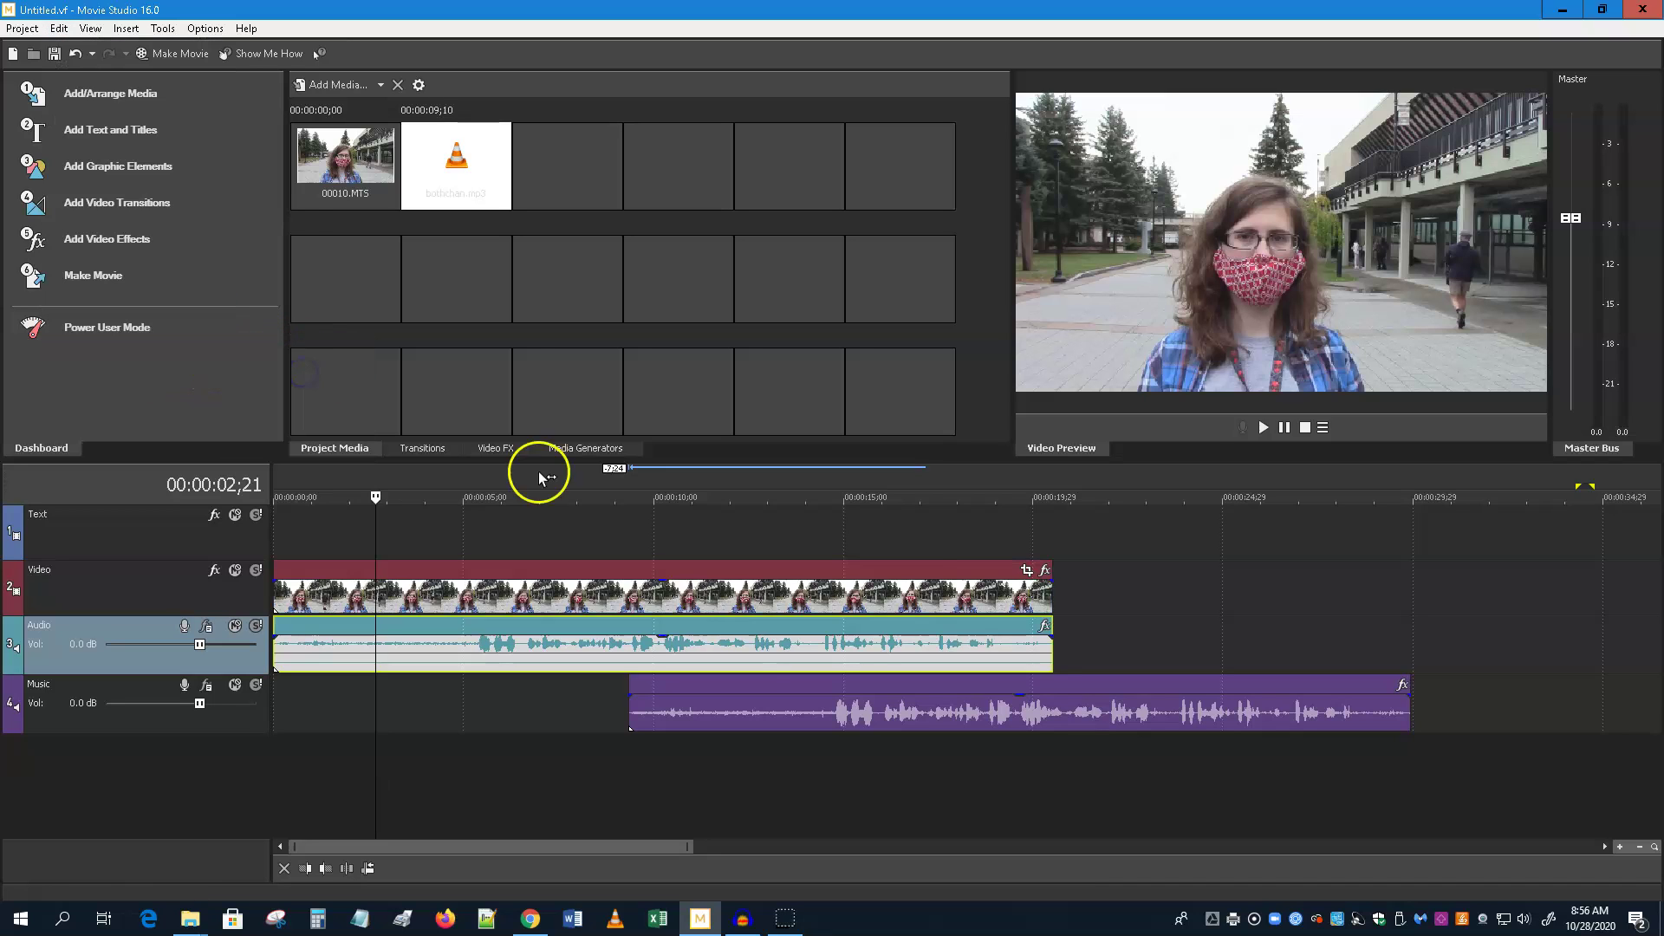
{"action": "left_click", "coordinate": [1180, 585]}
{"action": "left_click", "coordinate": [990, 641]}
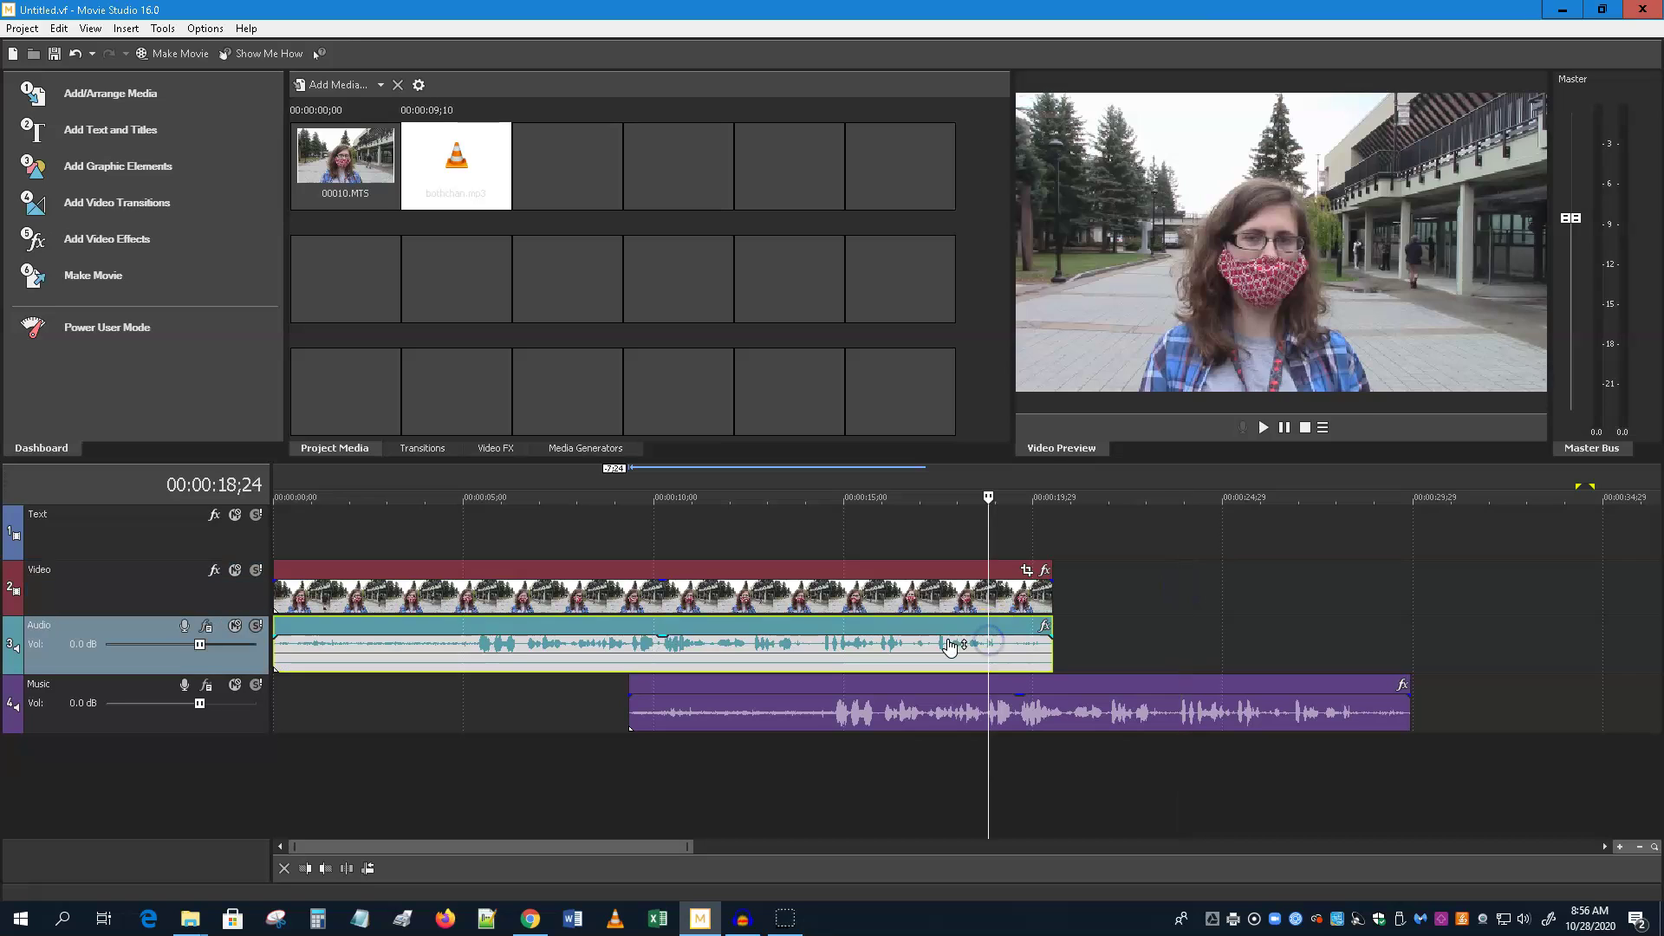
{"action": "left_click", "coordinate": [923, 589]}
{"action": "left_click", "coordinate": [904, 646]}
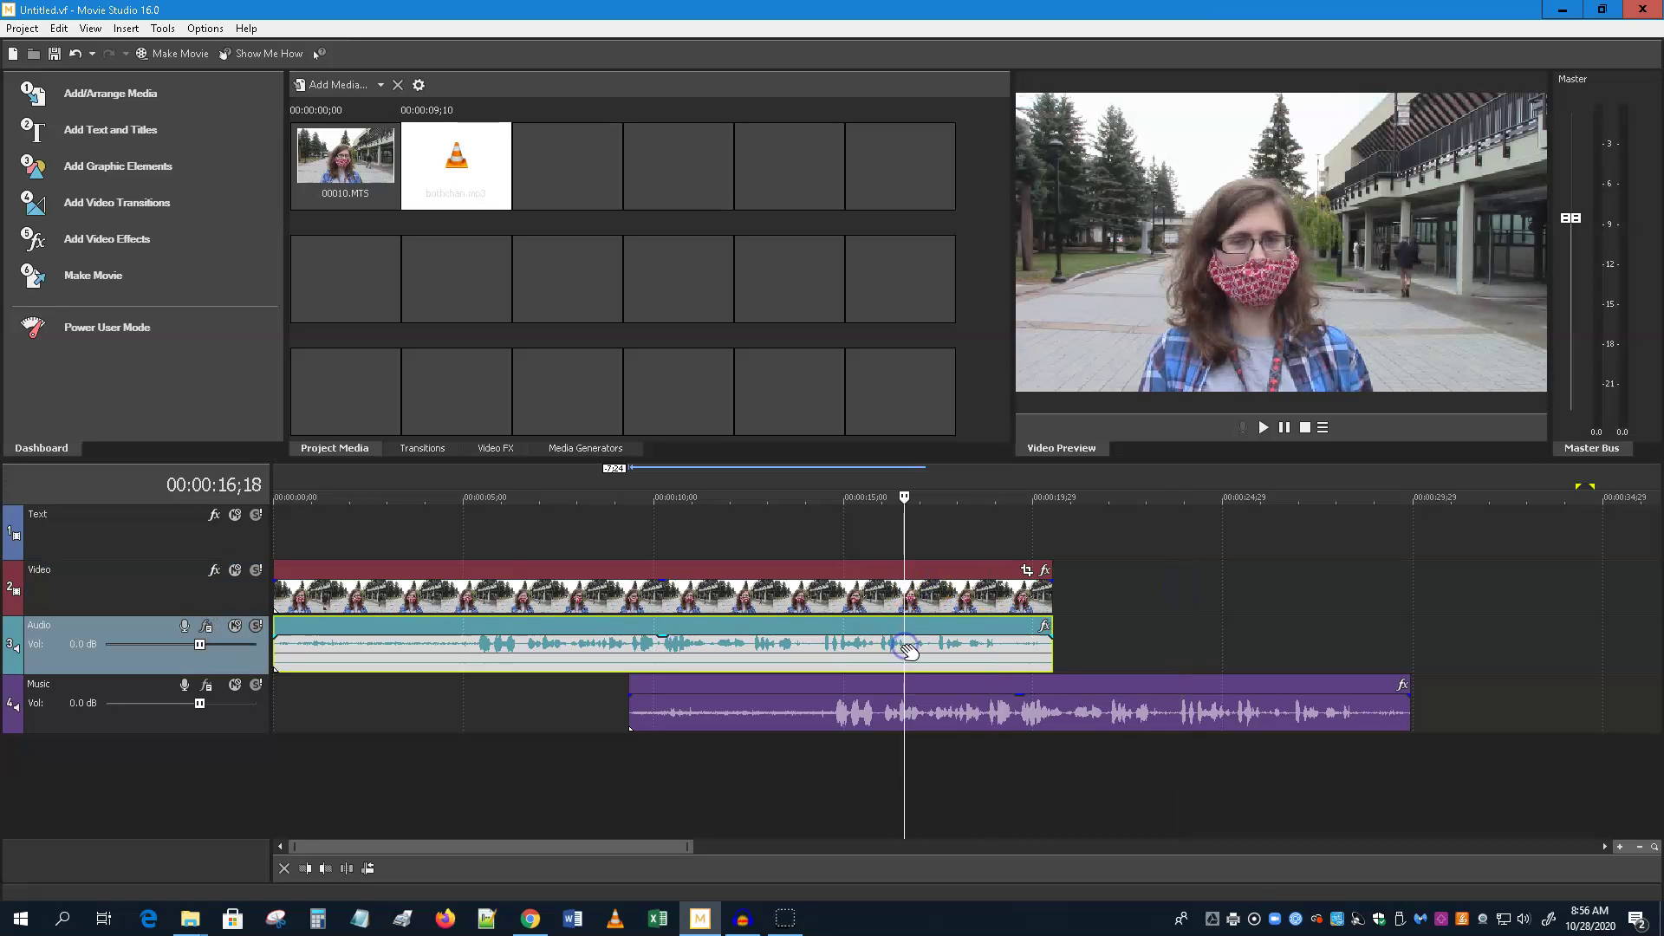
- Delete the original audio event and move the bothchan.mp3 event into its place at the start of the Audio track
{"action": "left_click_drag", "start_coordinate": [801, 637], "coordinate": [888, 637]}
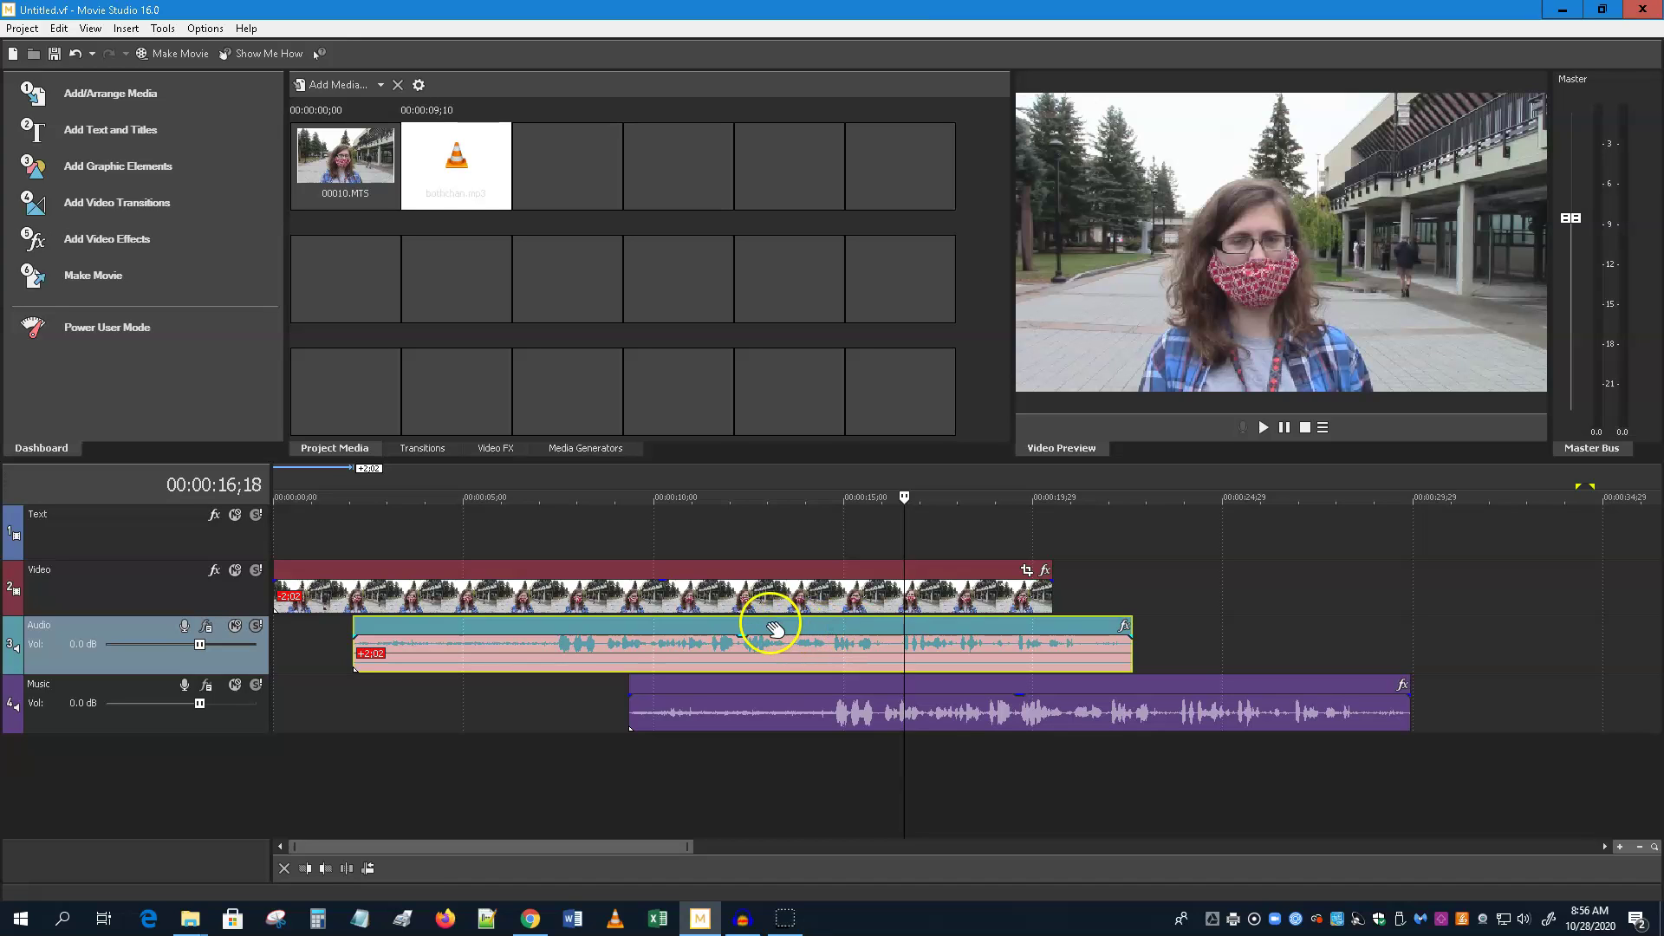
{"action": "mouse_move", "coordinate": [771, 626]}
{"action": "left_mouse_down"}
{"action": "mouse_move", "coordinate": [698, 626]}
{"action": "mouse_move", "coordinate": [762, 626]}
{"action": "mouse_move", "coordinate": [702, 635]}
{"action": "mouse_move", "coordinate": [772, 638]}
{"action": "mouse_move", "coordinate": [754, 659]}
{"action": "mouse_move", "coordinate": [768, 627]}
{"action": "left_mouse_up"}
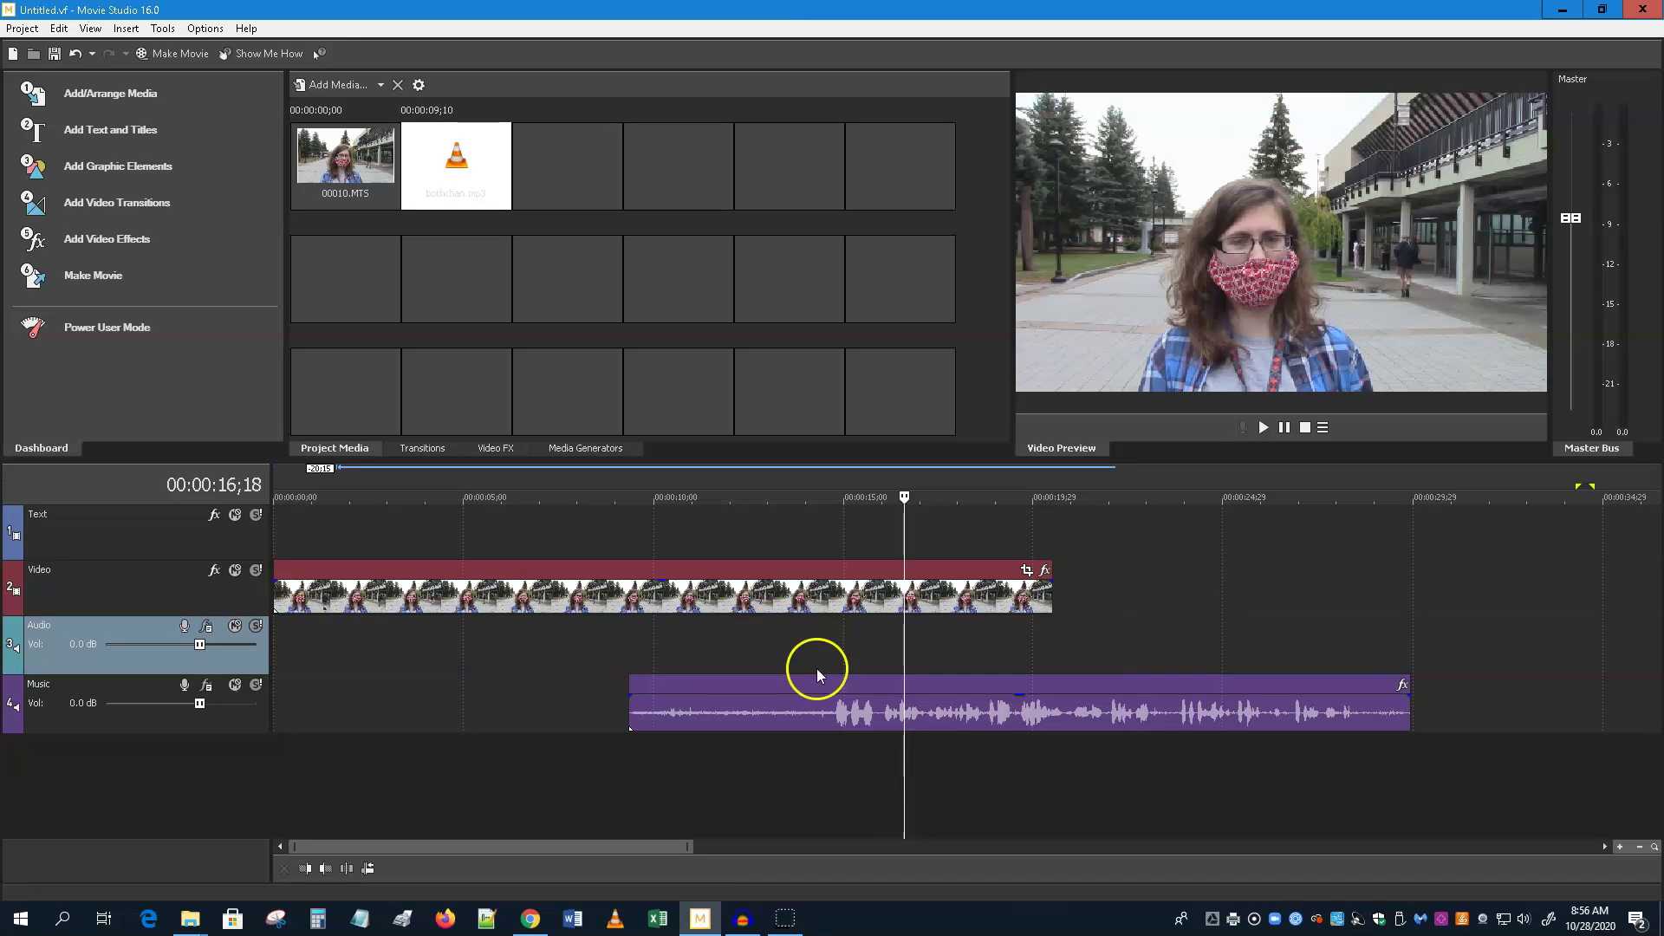
{"action": "left_click_drag", "start_coordinate": [858, 685], "coordinate": [533, 571]}
- Select the video event together with the bothchan.mp3 event and create a new group from them
{"action": "left_click", "coordinate": [535, 572]}
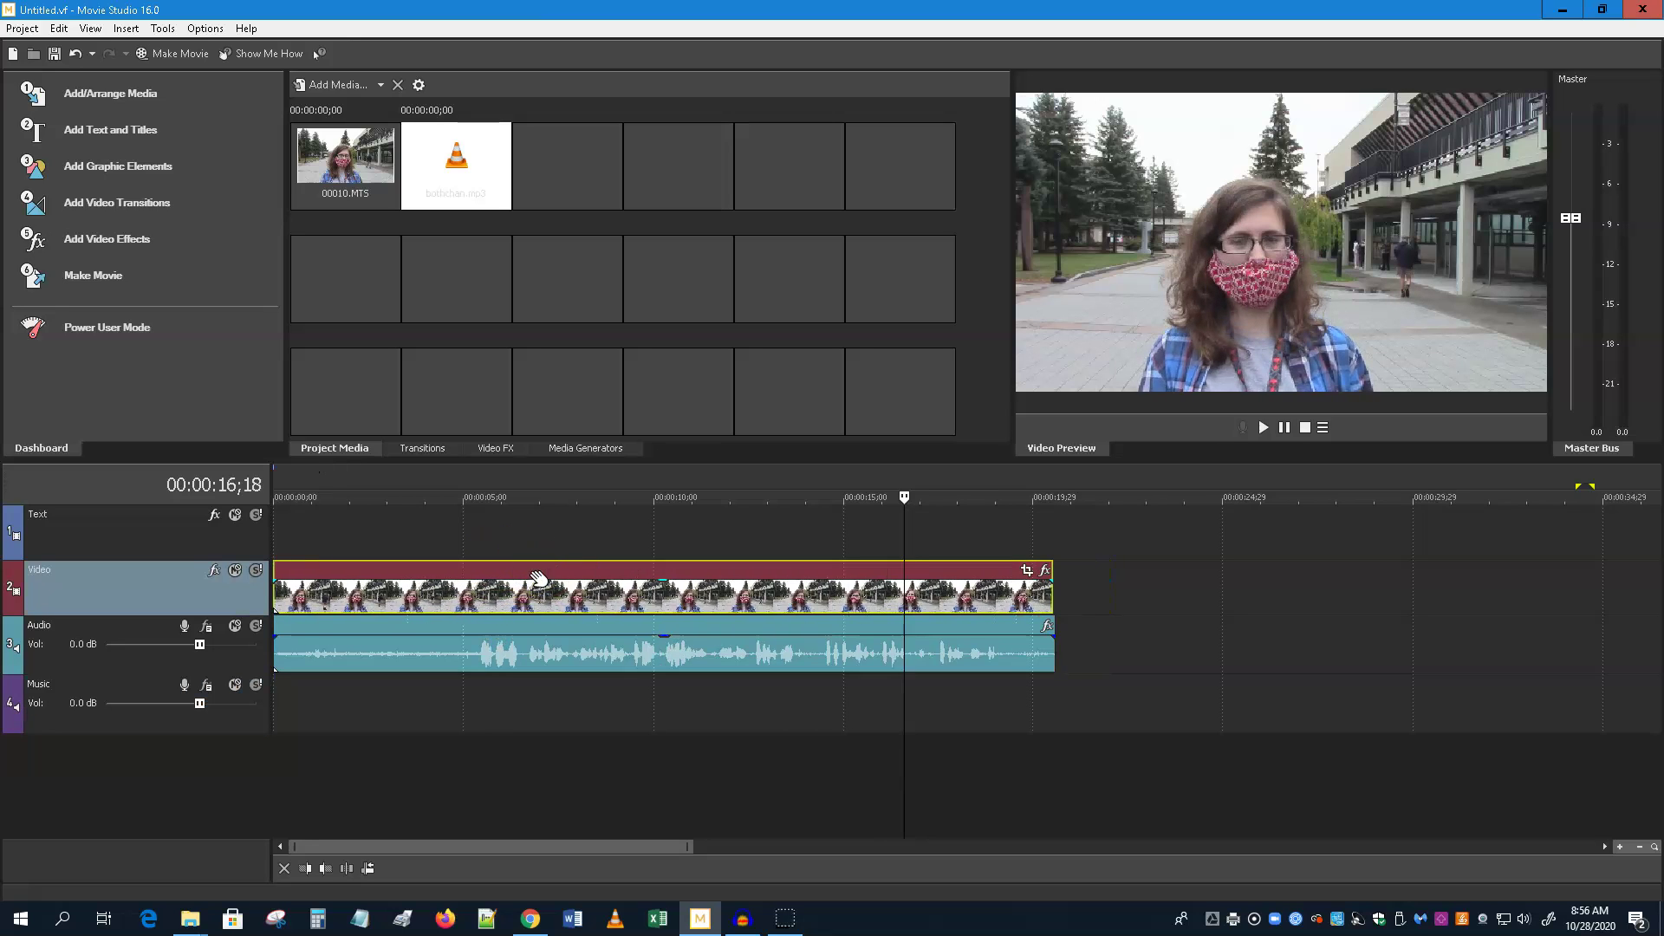
{"action": "left_click", "coordinate": [390, 643]}
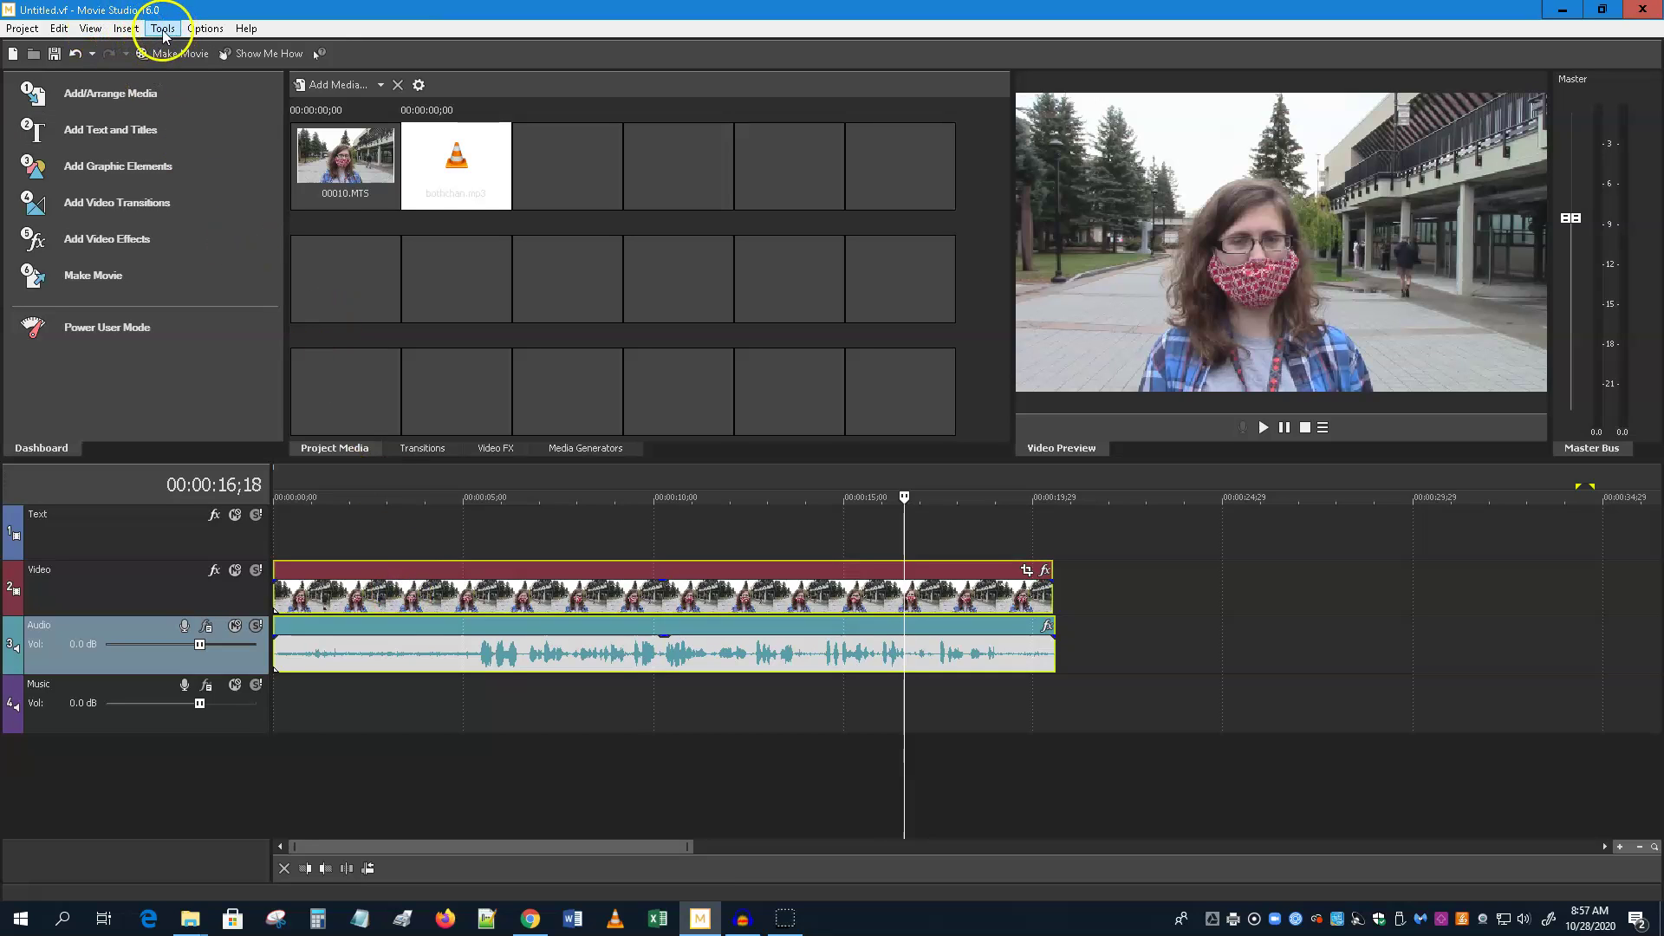
{"action": "left_click", "coordinate": [59, 28]}
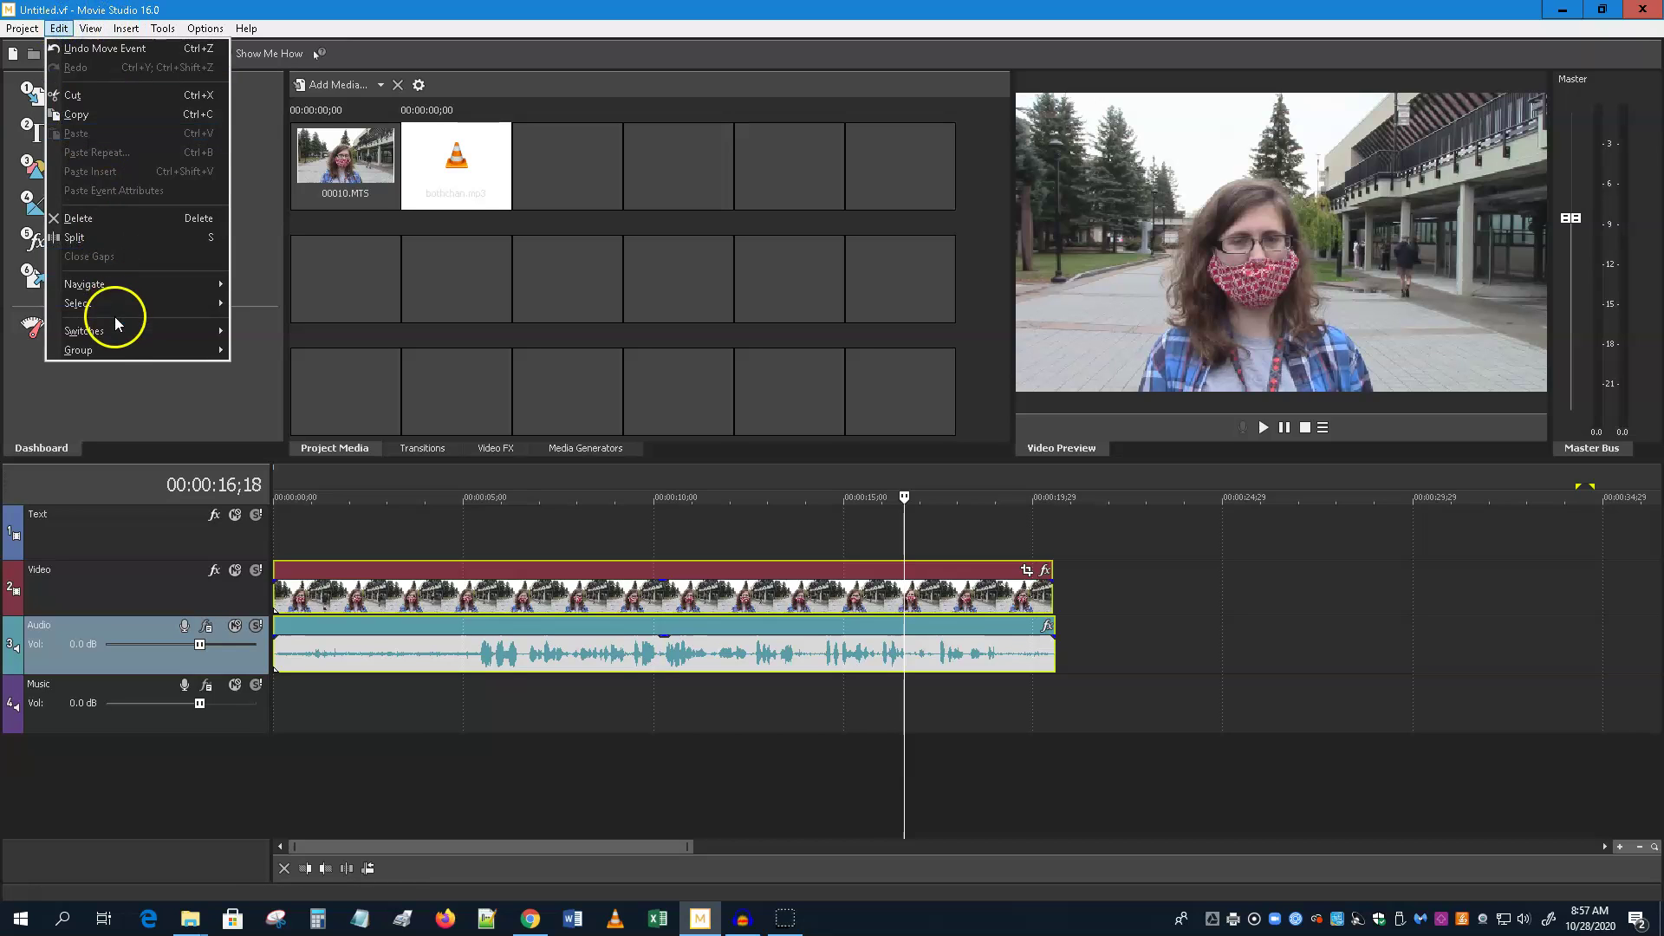
{"action": "mouse_move", "coordinate": [115, 351]}
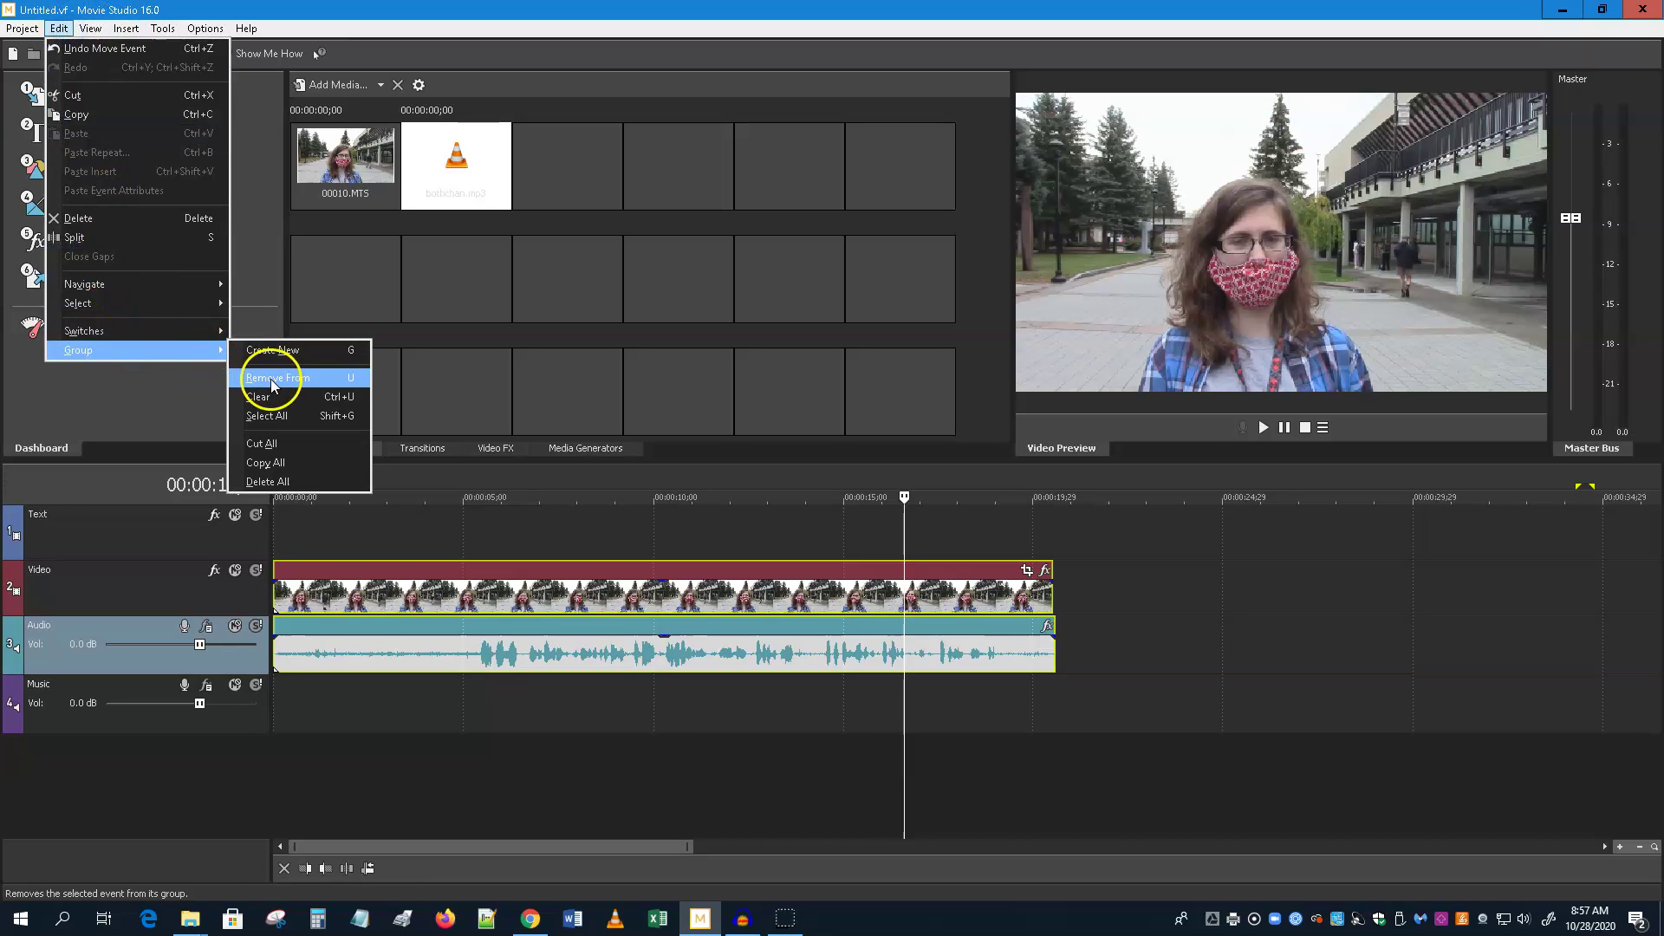
{"action": "left_click", "coordinate": [294, 351]}
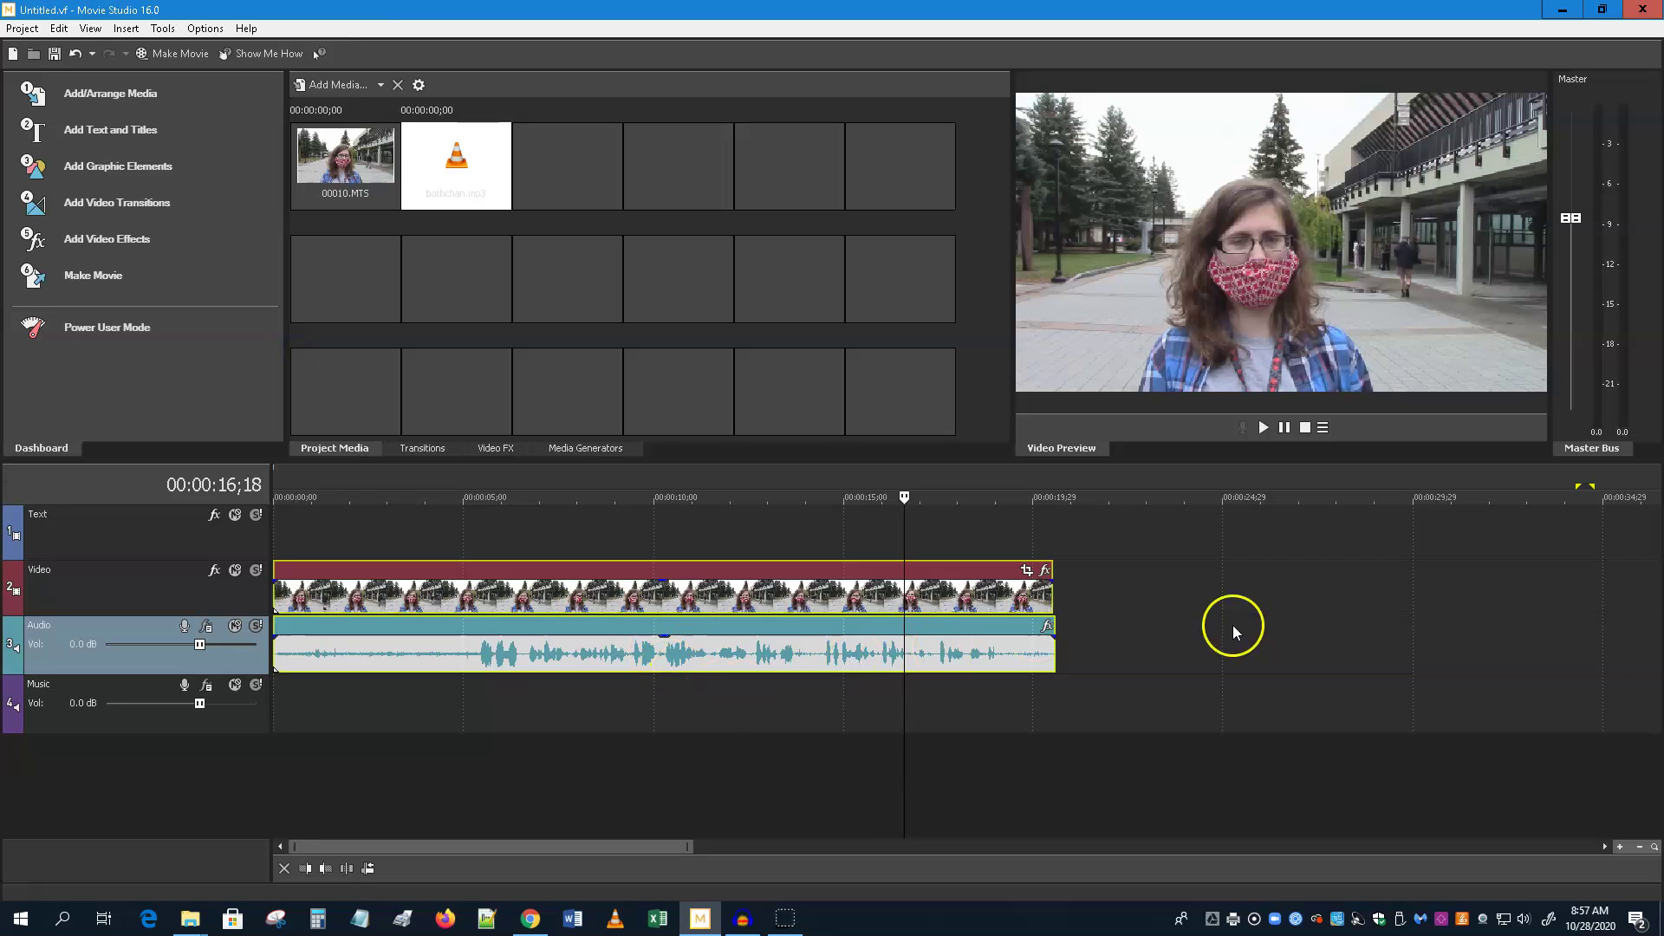
- Test the group by moving the video event to 00:00:05;00 and back to the start of the timeline
{"action": "left_click", "coordinate": [1137, 629]}
{"action": "left_click_drag", "start_coordinate": [918, 583], "coordinate": [1002, 596]}
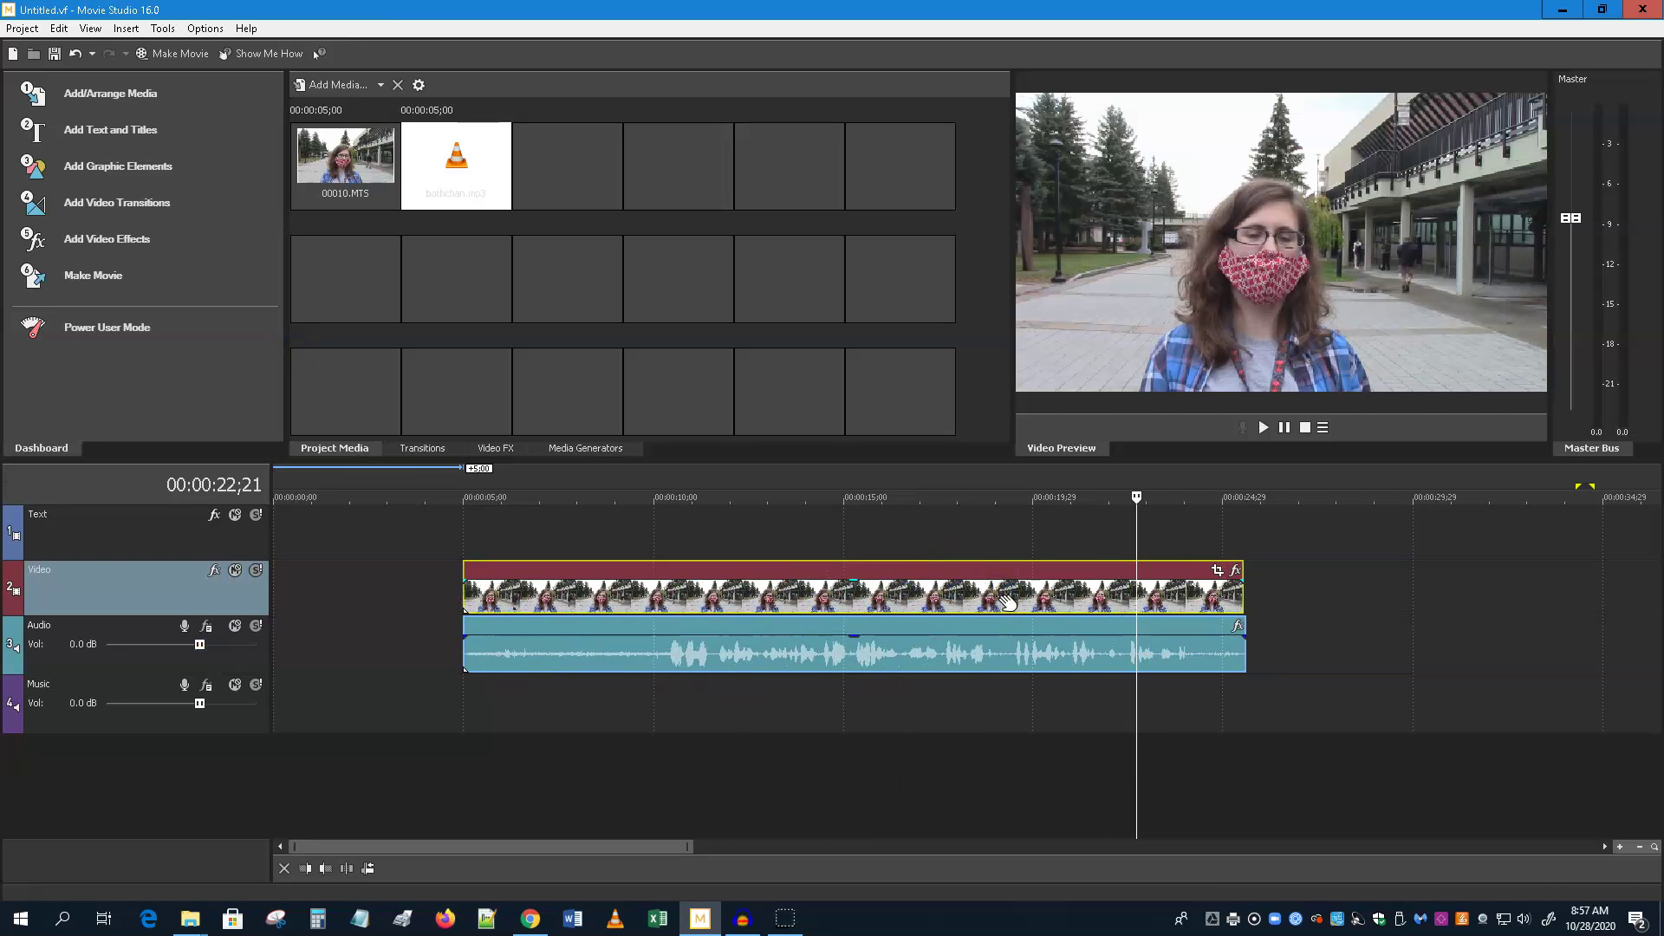
{"action": "left_click_drag", "start_coordinate": [832, 583], "coordinate": [635, 583]}
- Play the video from 00:00:06;24 to check the replacement audio on both channels of the Master meter, and stop playback
{"action": "left_click", "coordinate": [532, 659]}
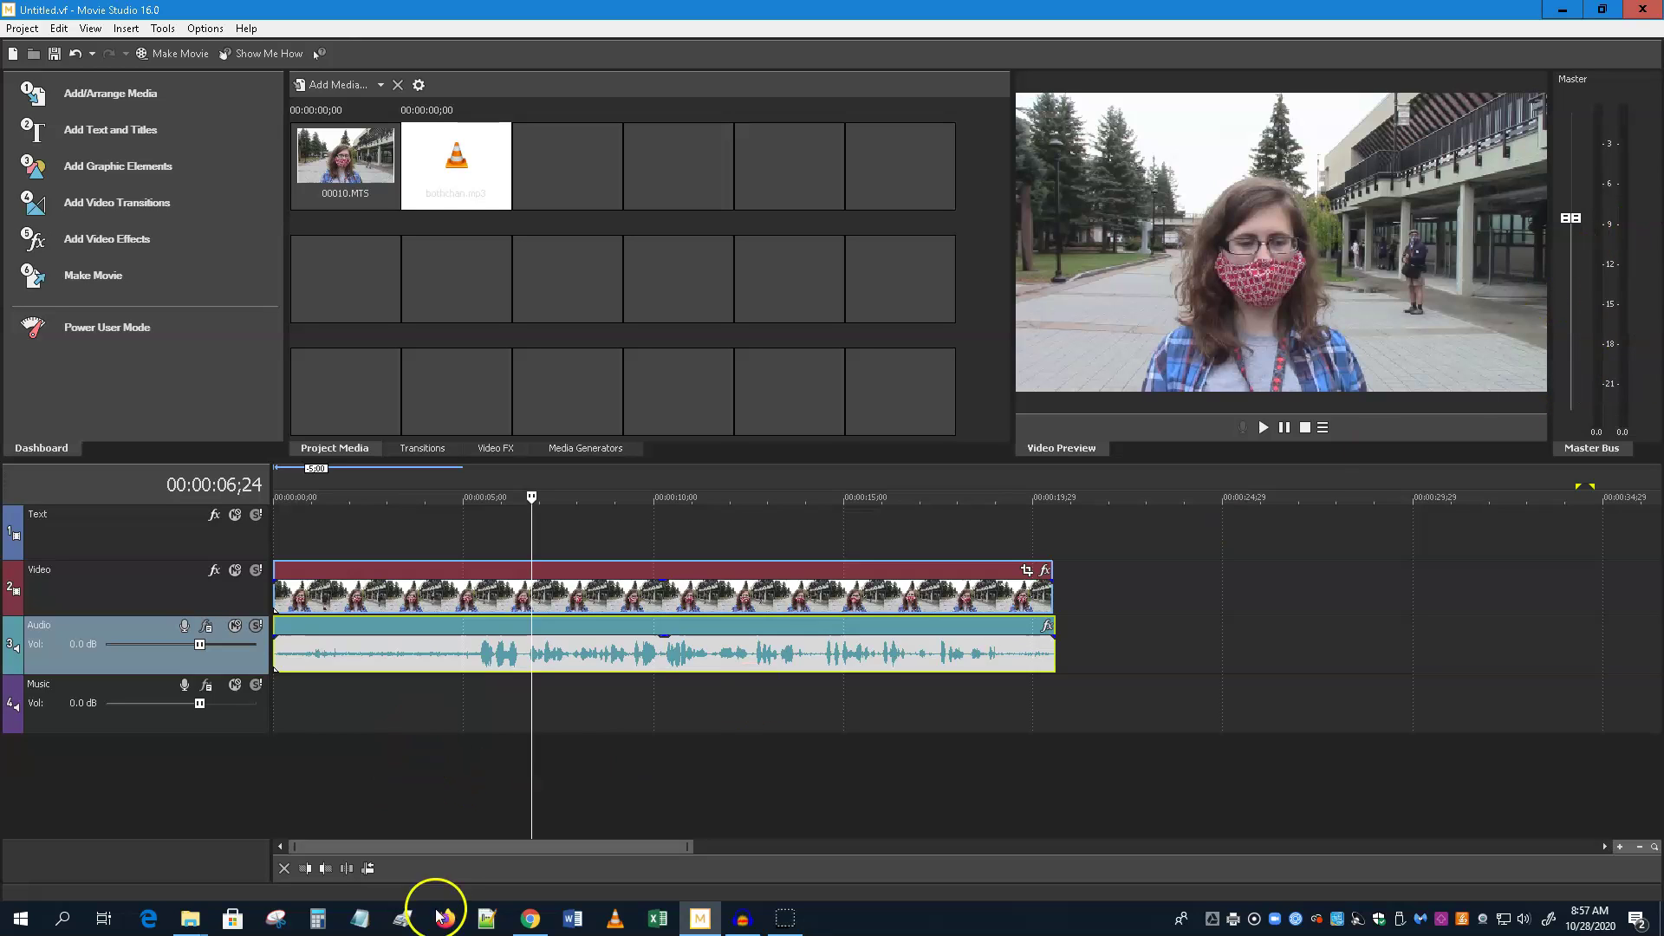
{"action": "left_click", "coordinate": [1263, 427]}
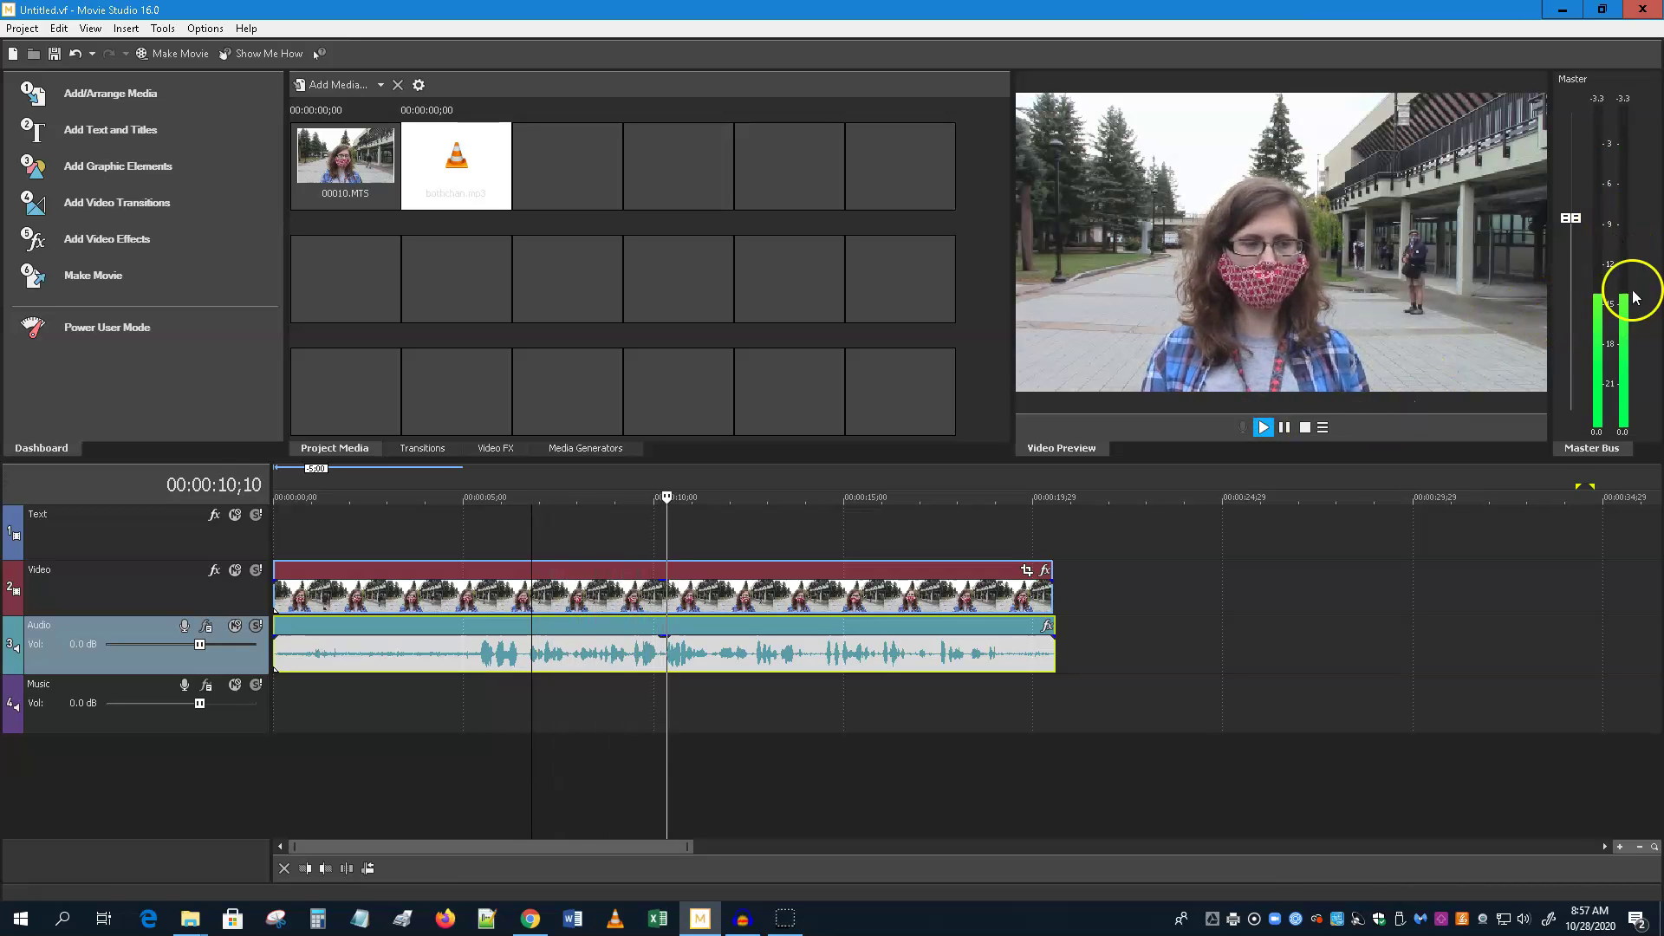
{"action": "left_click", "coordinate": [1306, 428]}
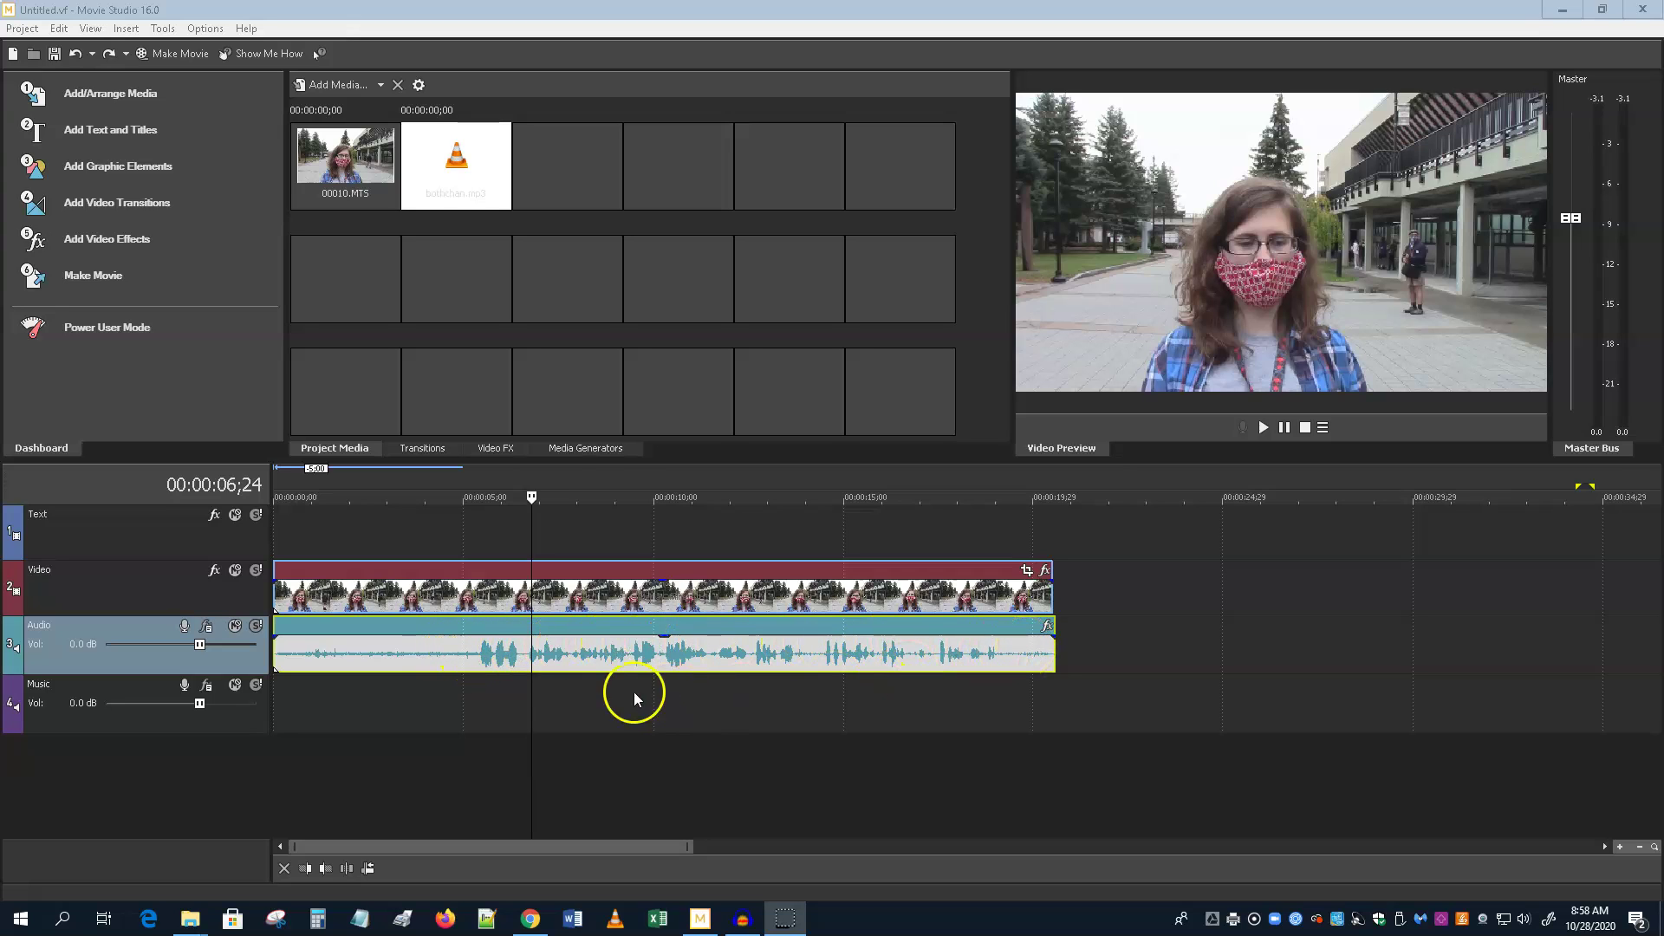
- Try the Normalize switch on the bothchan.mp3 event in the Audio track, and undo it
{"action": "left_click", "coordinate": [456, 643]}
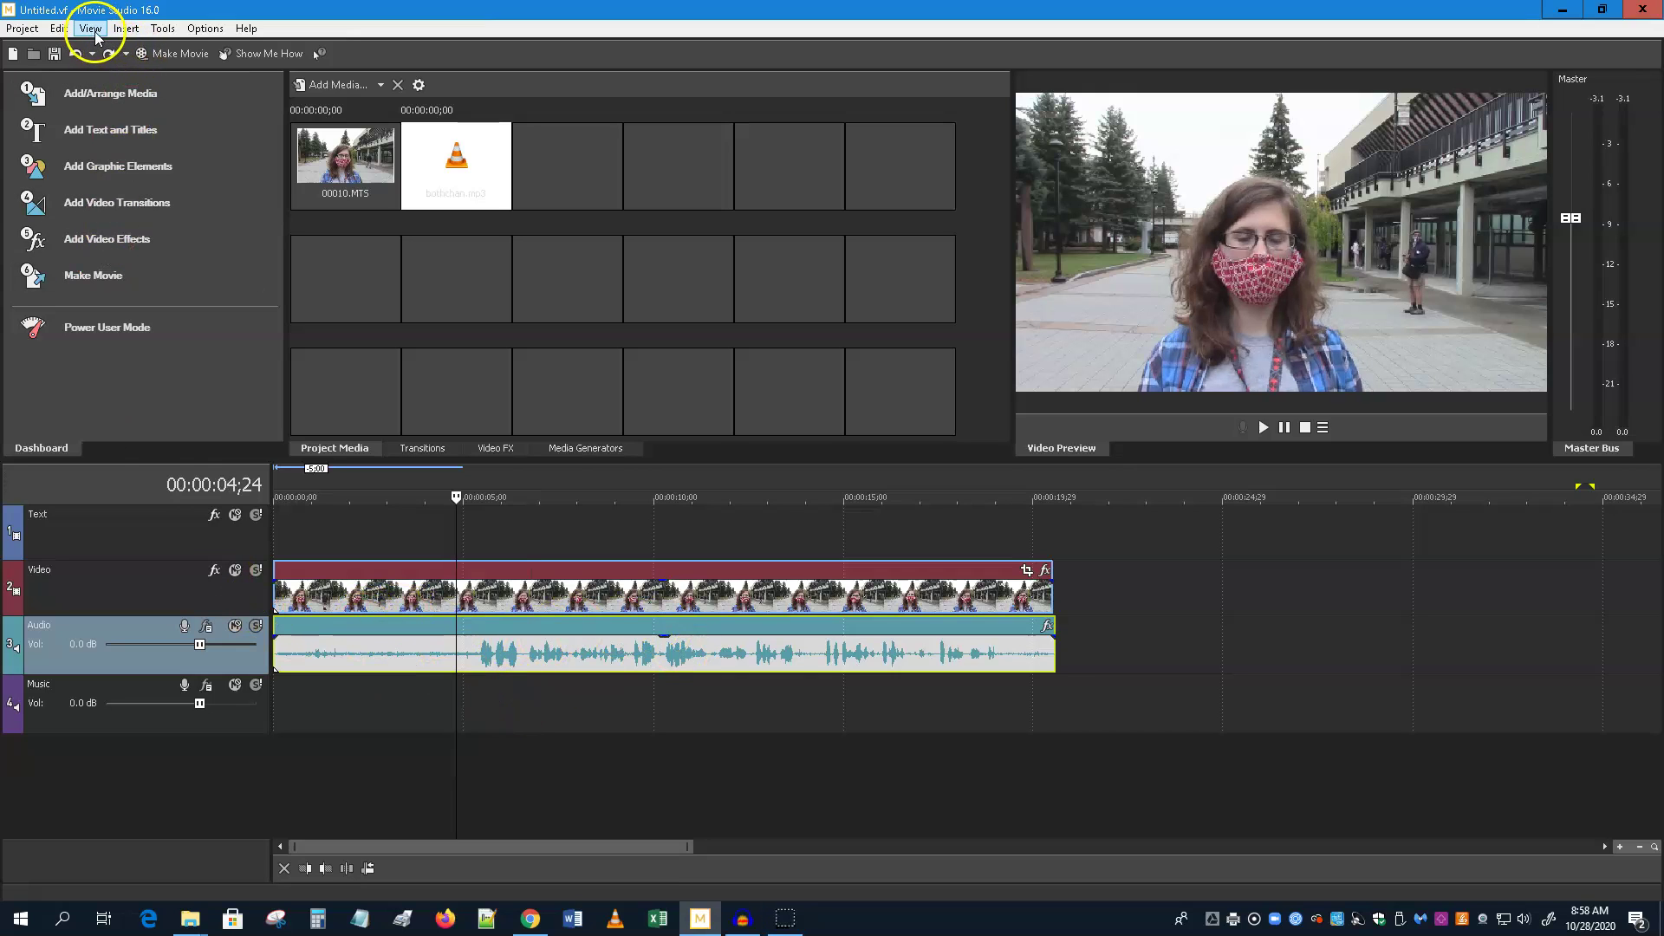
{"action": "left_click", "coordinate": [59, 29]}
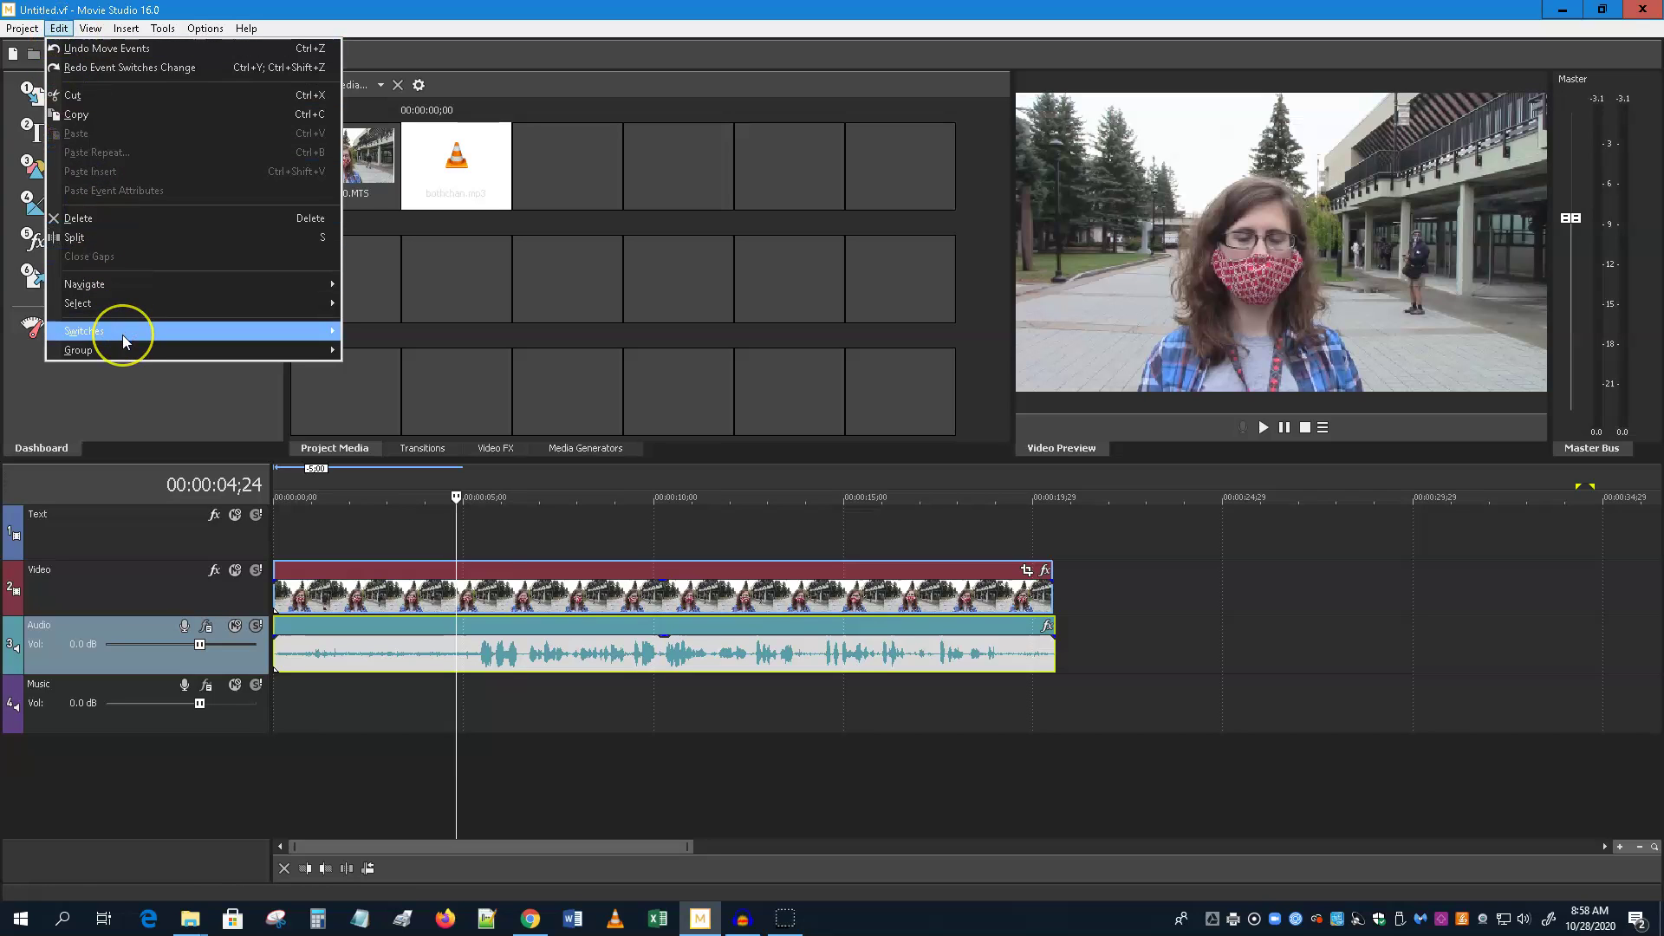
{"action": "mouse_move", "coordinate": [122, 335]}
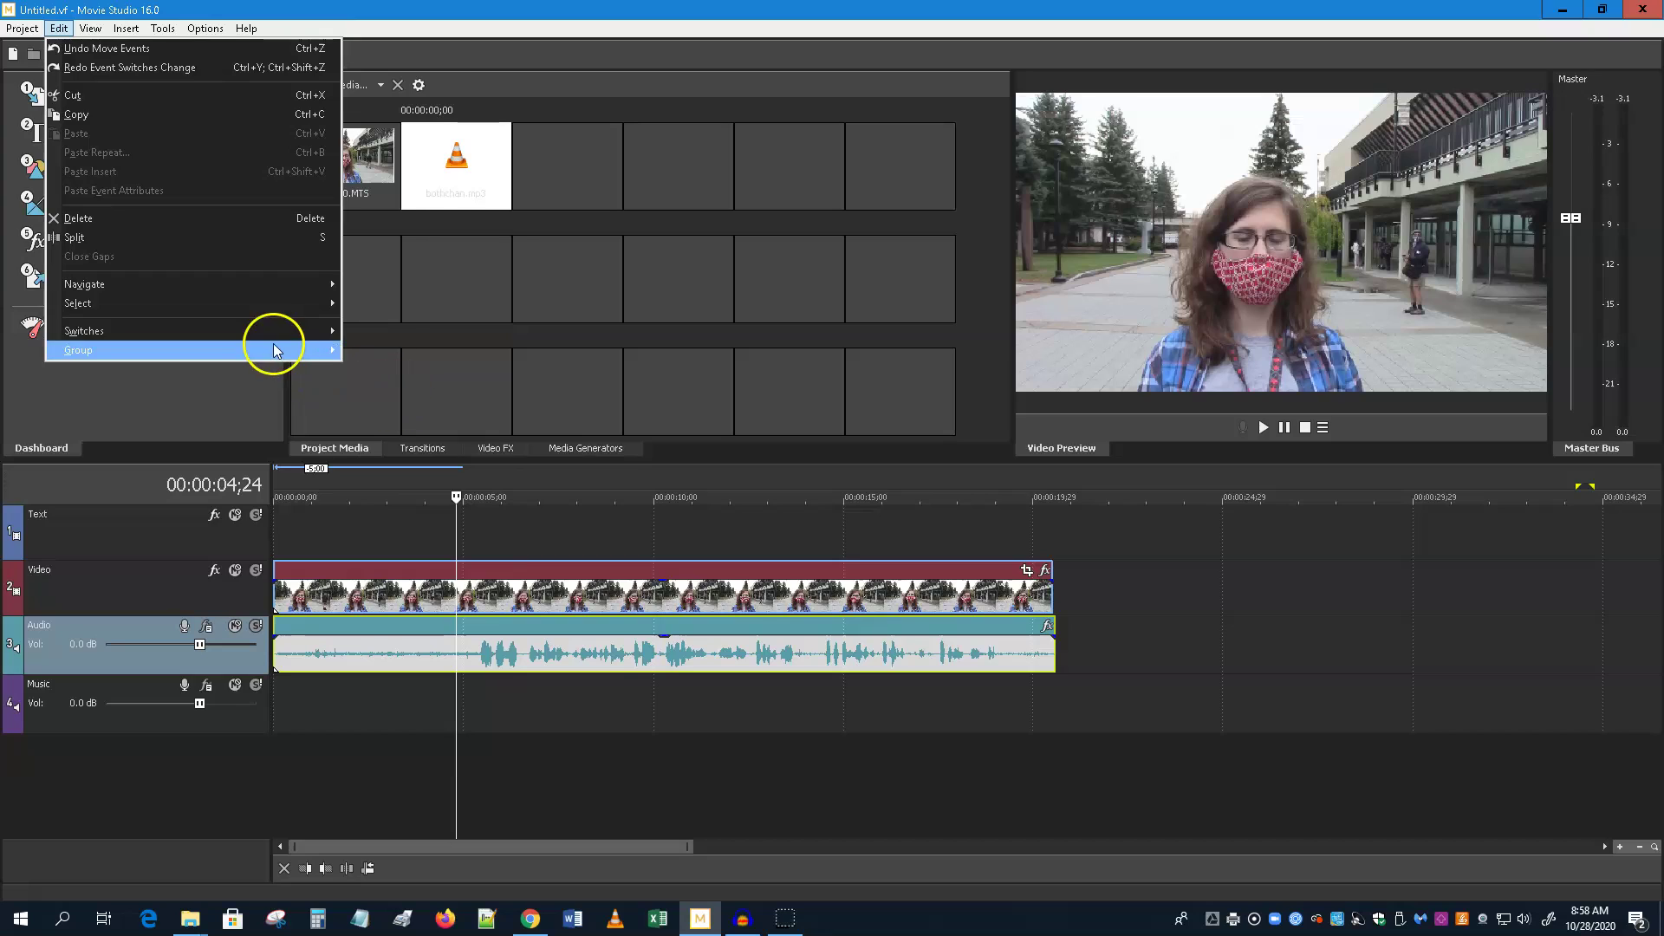
{"action": "mouse_move", "coordinate": [277, 326]}
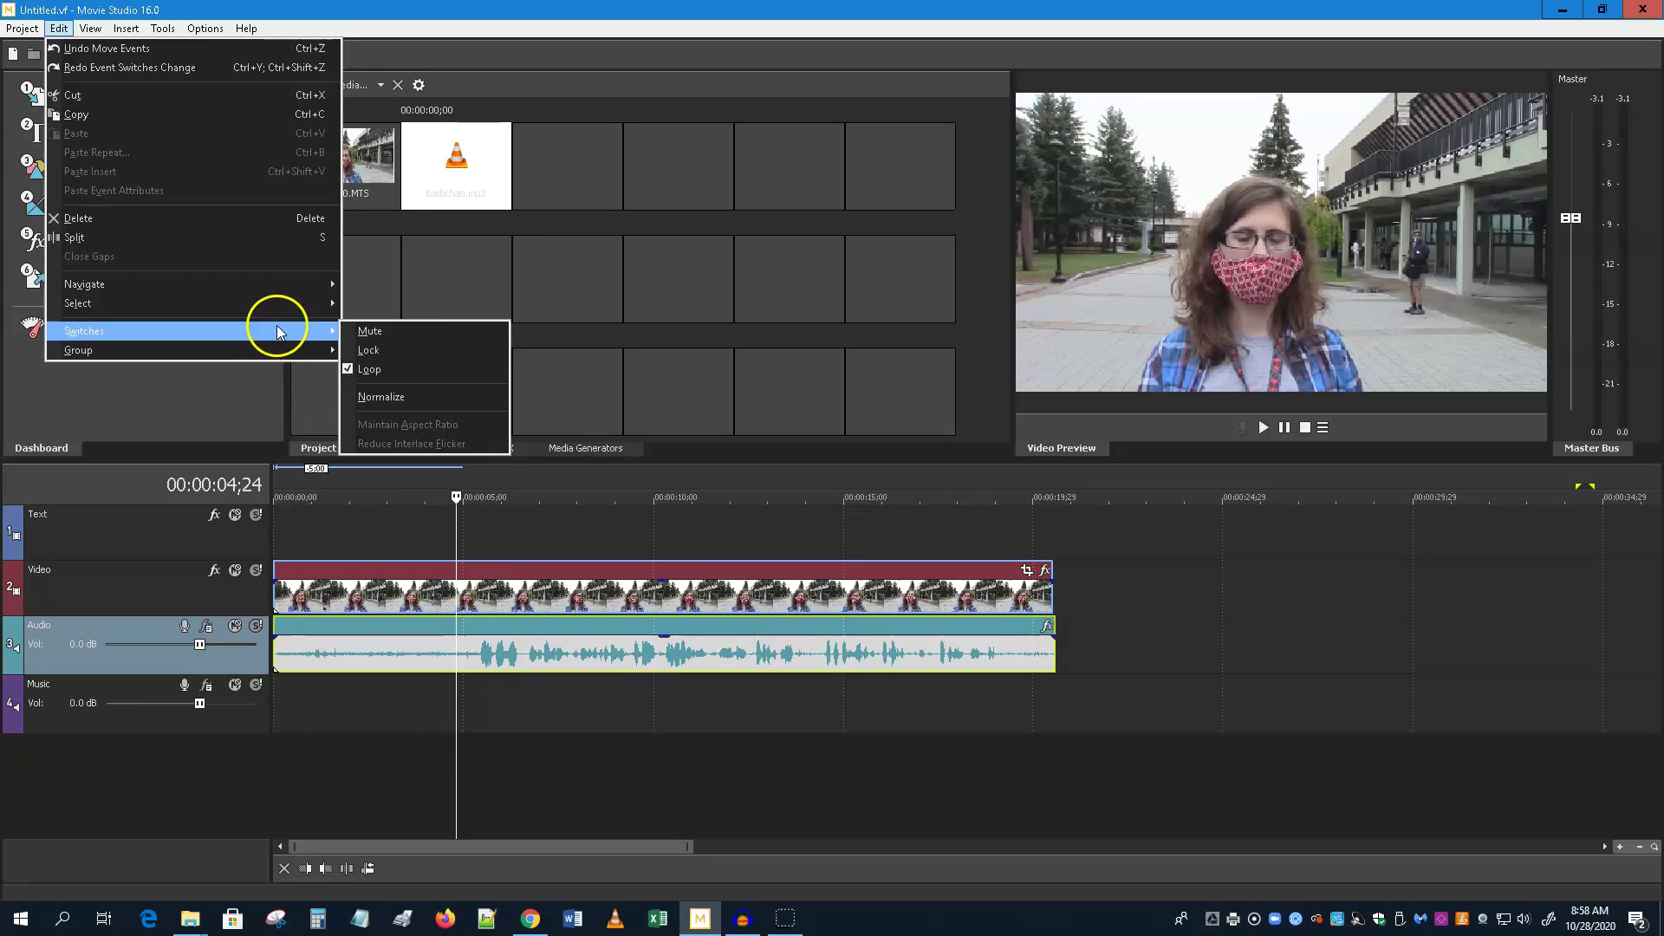
{"action": "left_click", "coordinate": [414, 398]}
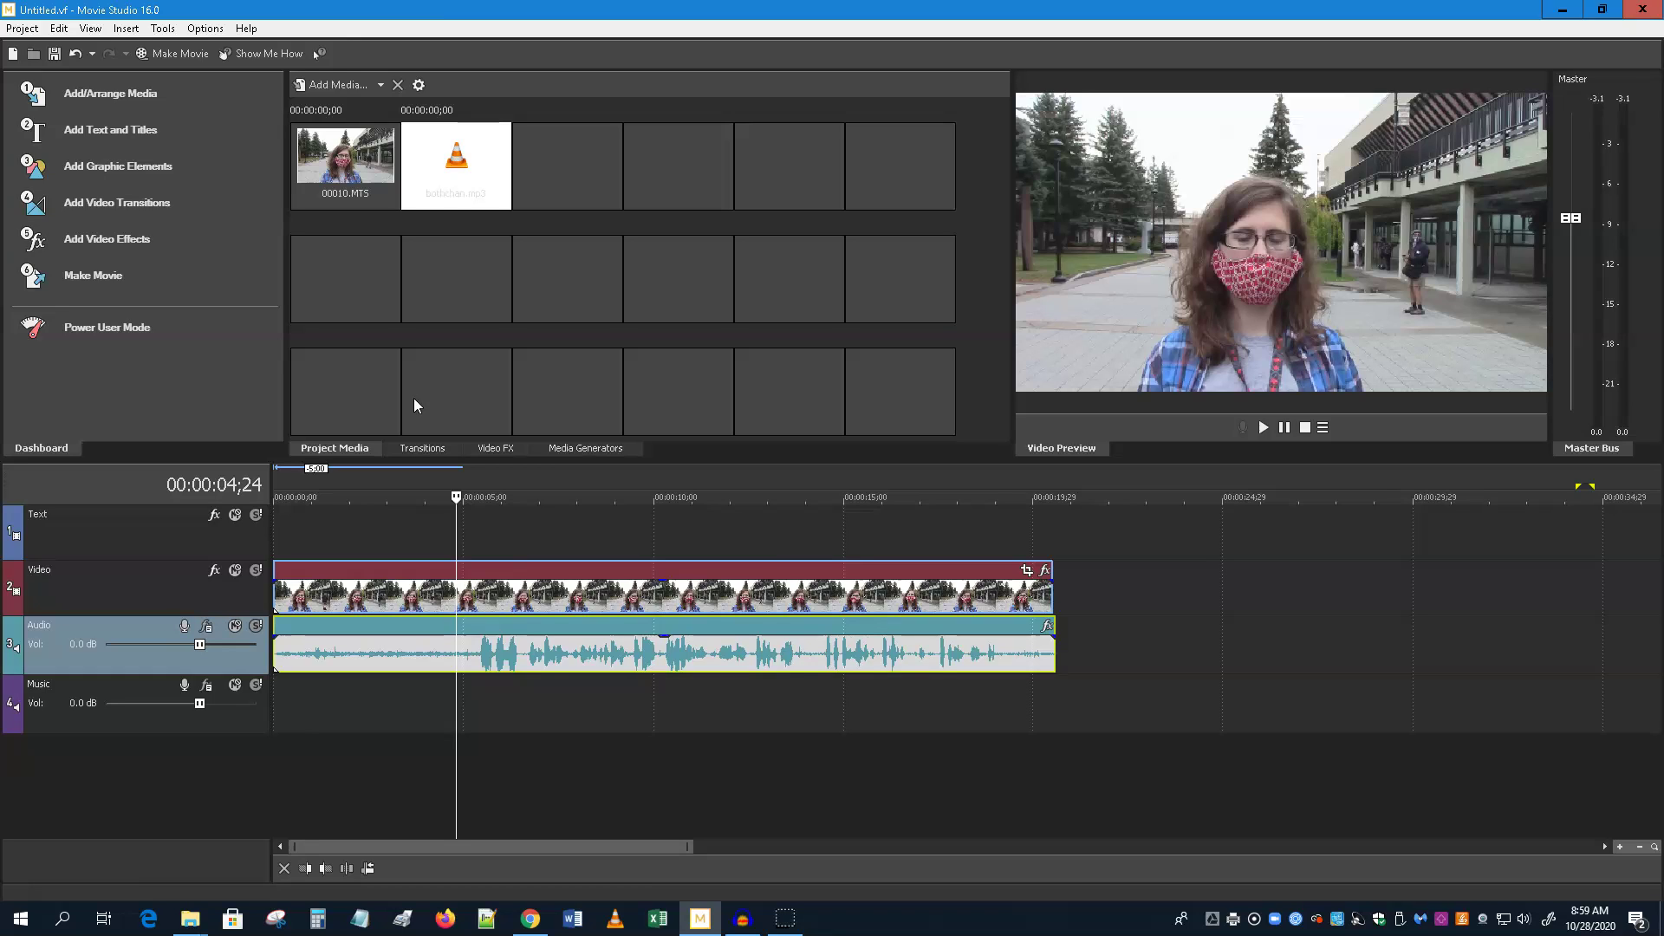
{"action": "key", "text": "ctrl+z"}
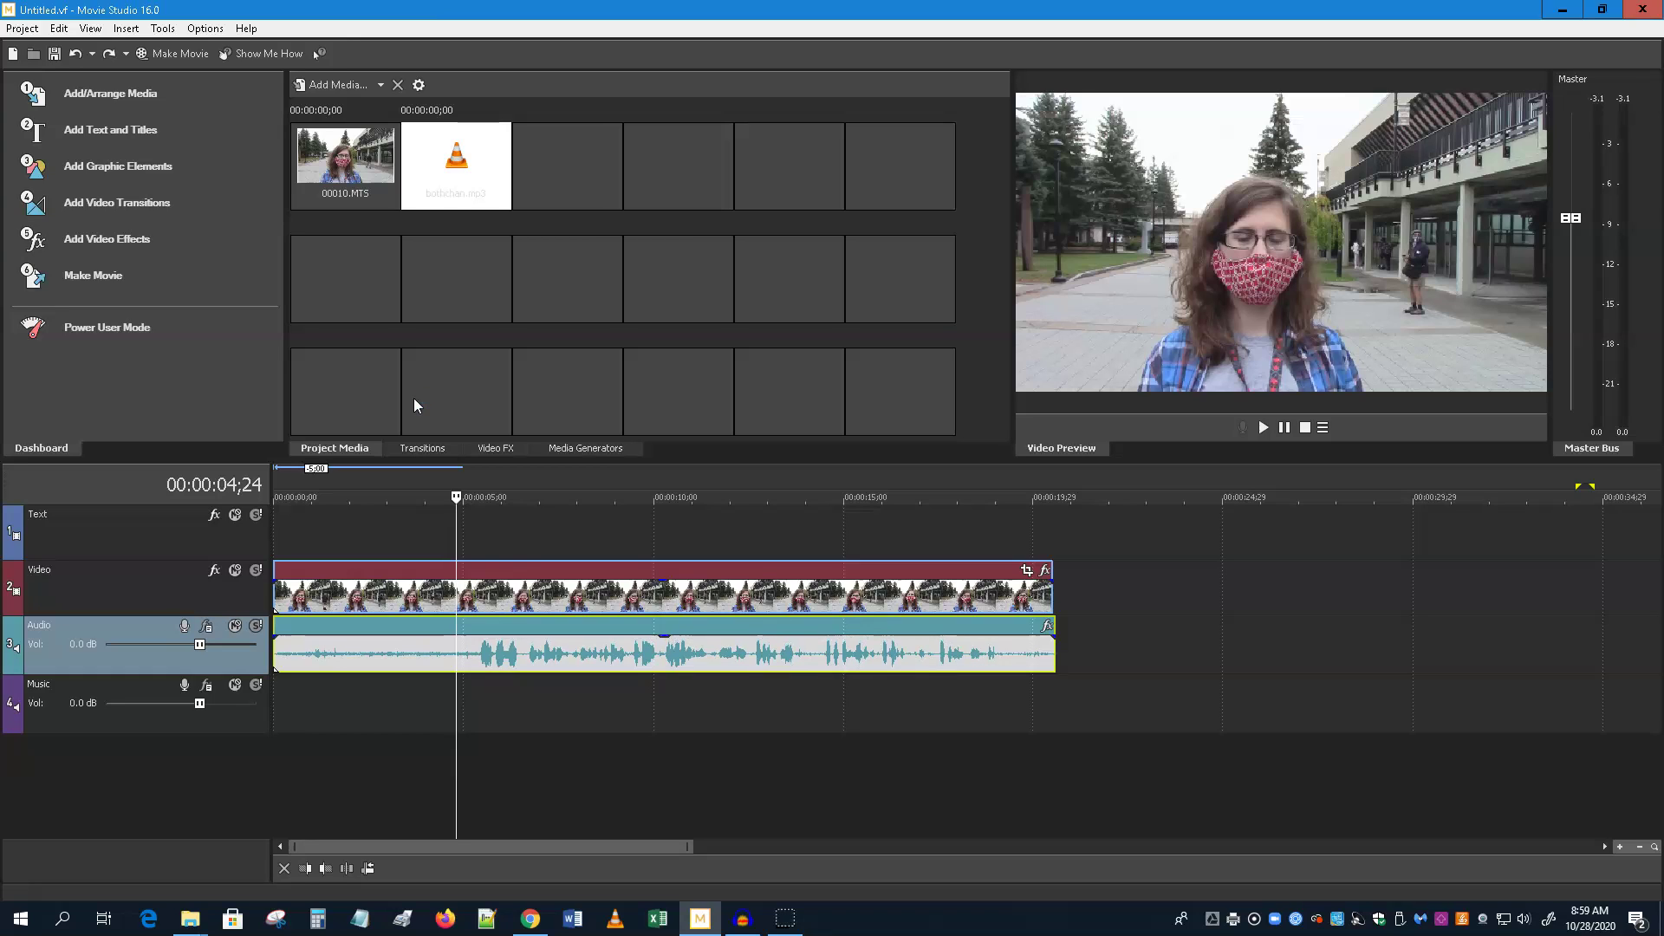